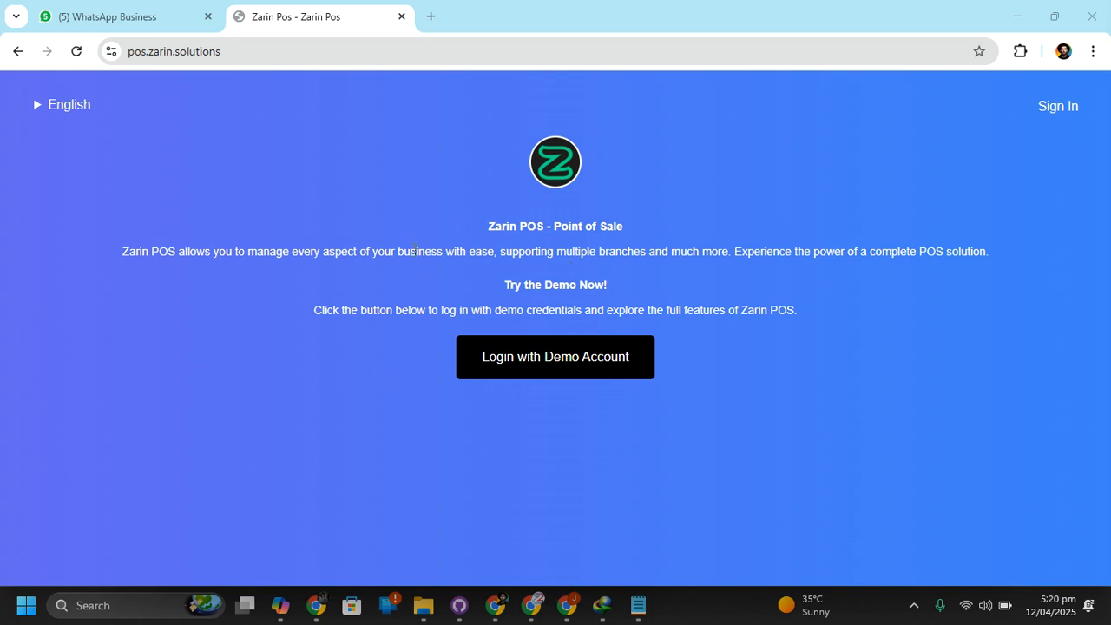
Log in with the demo account and view the business locations available on the dashboard
click(541, 358)
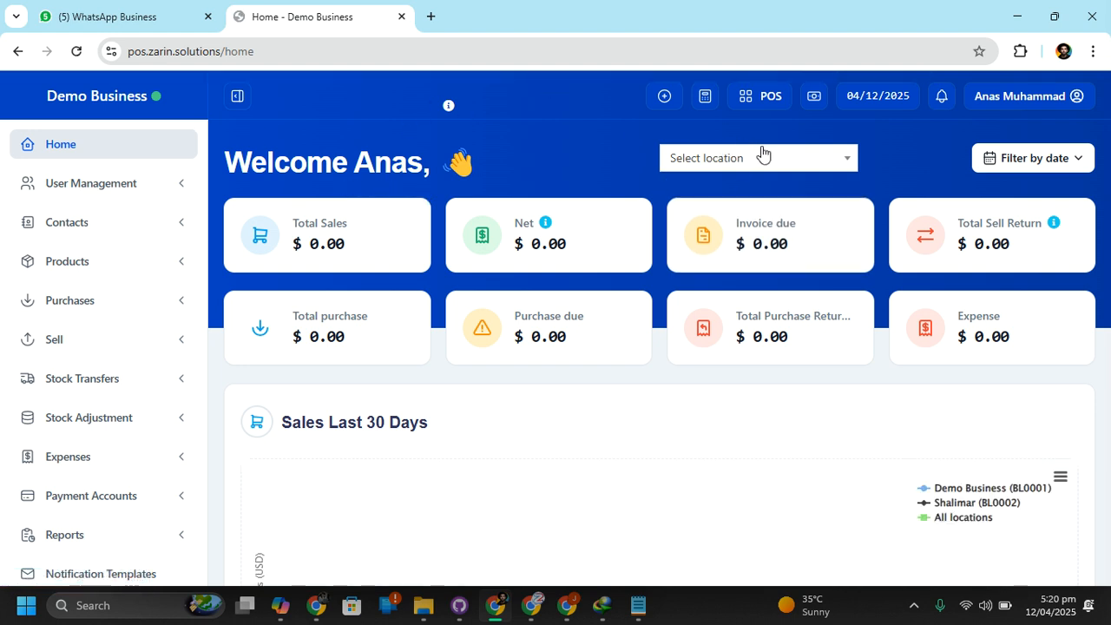
click(721, 160)
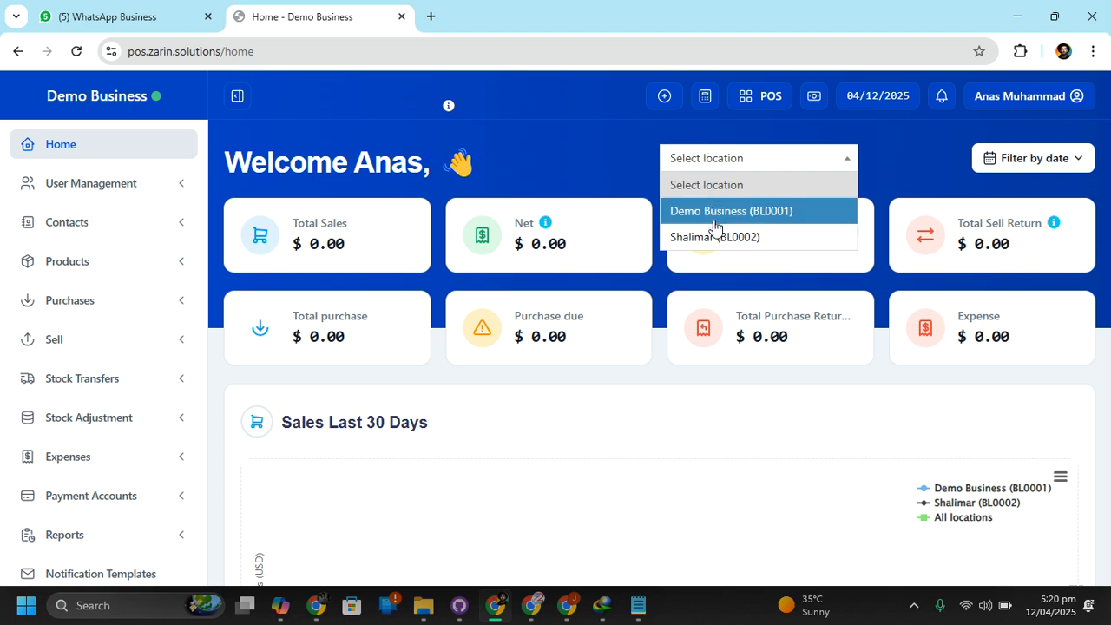
click(735, 159)
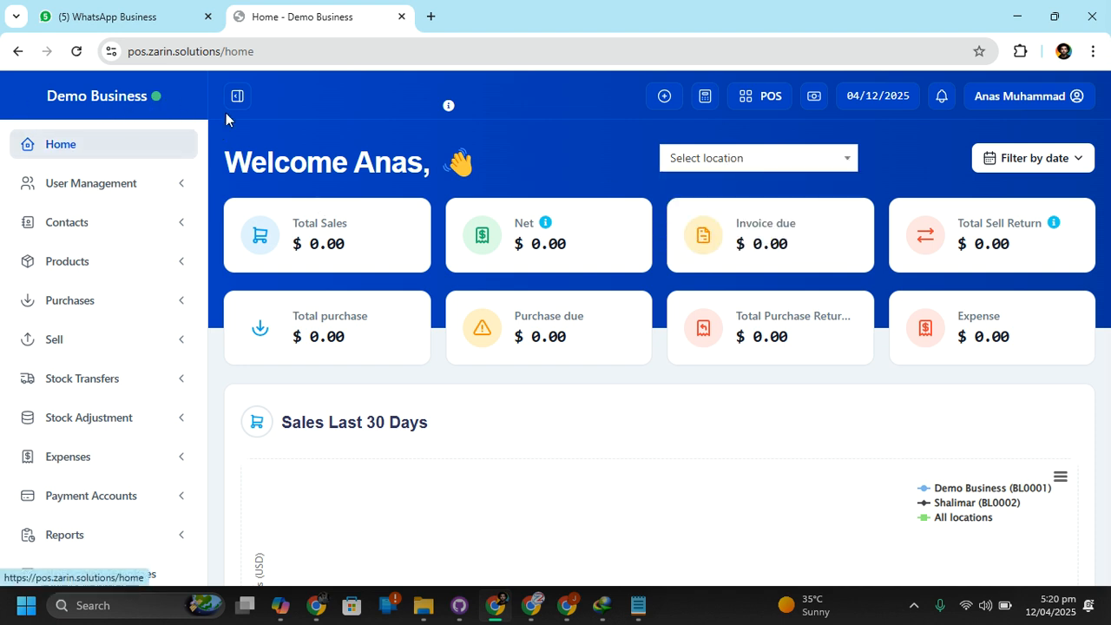
click(771, 157)
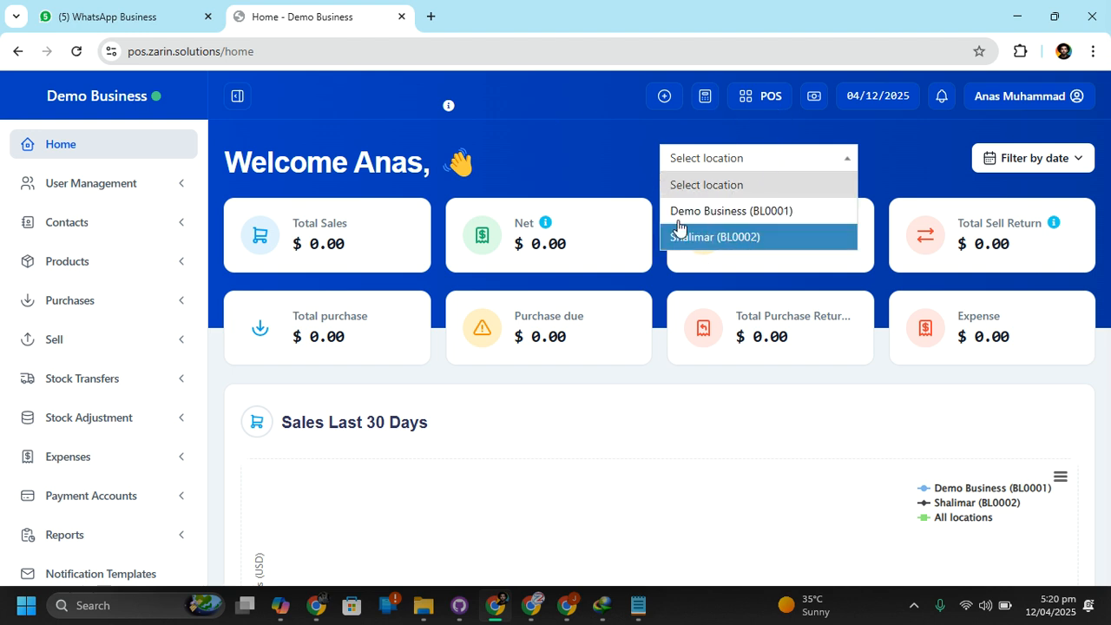
click(586, 156)
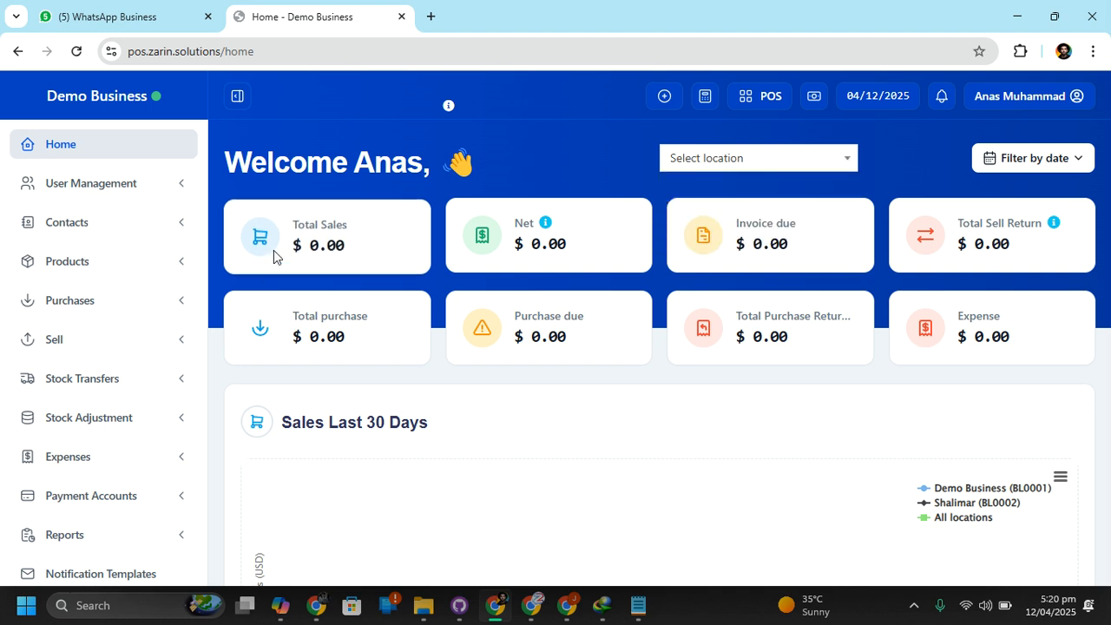
Look over the dashboard's sales and purchase totals, the 30-day sales chart and the User Management entries
mouse_move(292, 247)
mouse_down()
mouse_move(331, 246)
mouse_move(309, 245)
mouse_up()
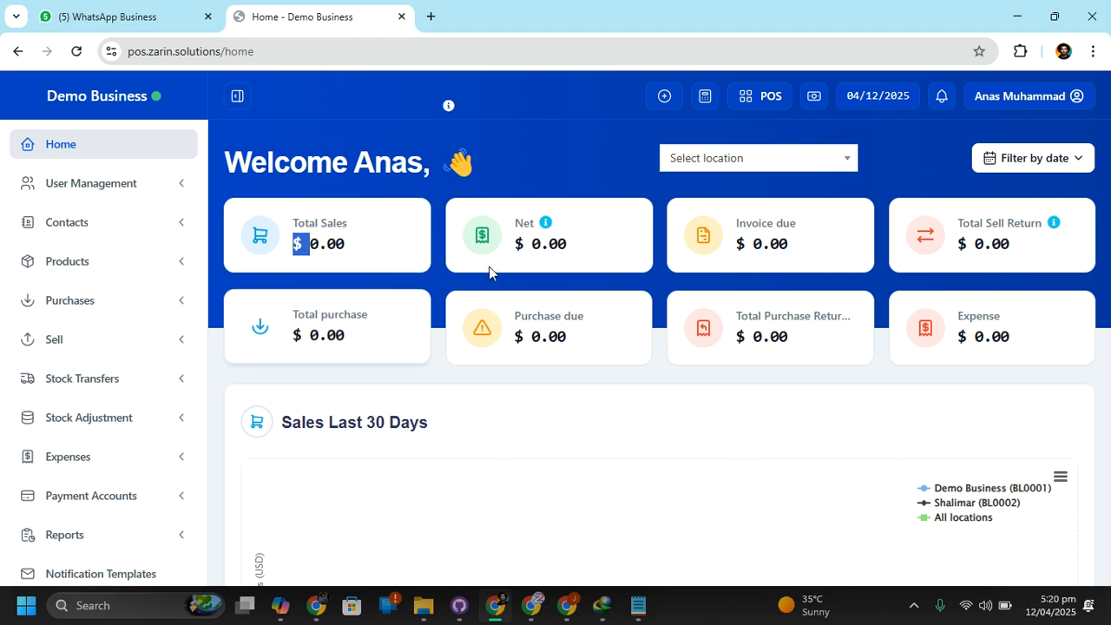
click(304, 252)
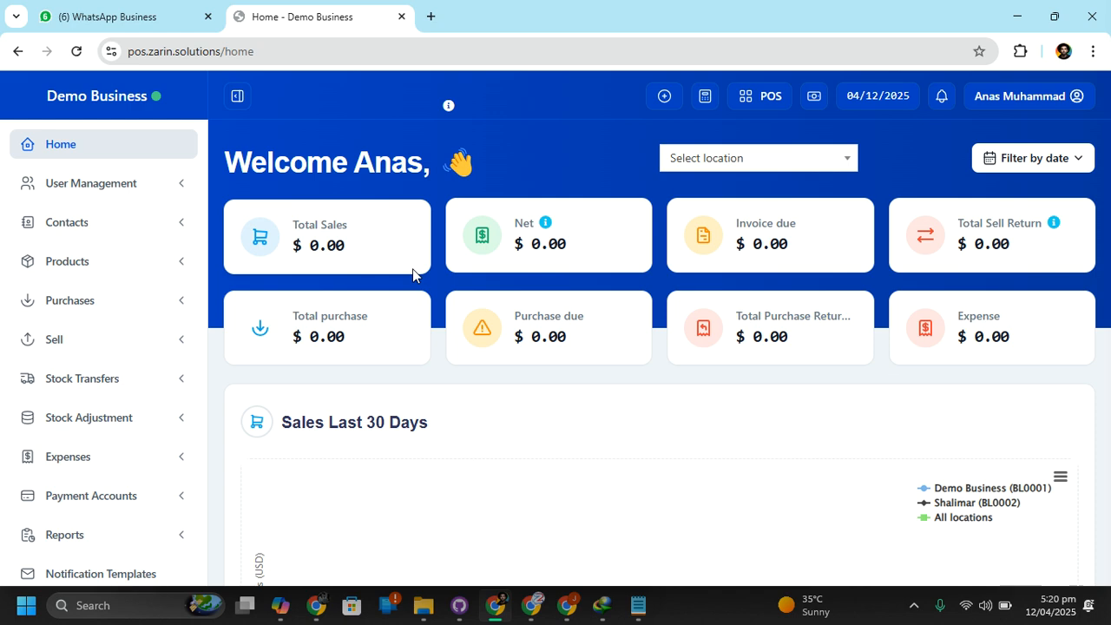
scroll(62, 351, down, 3)
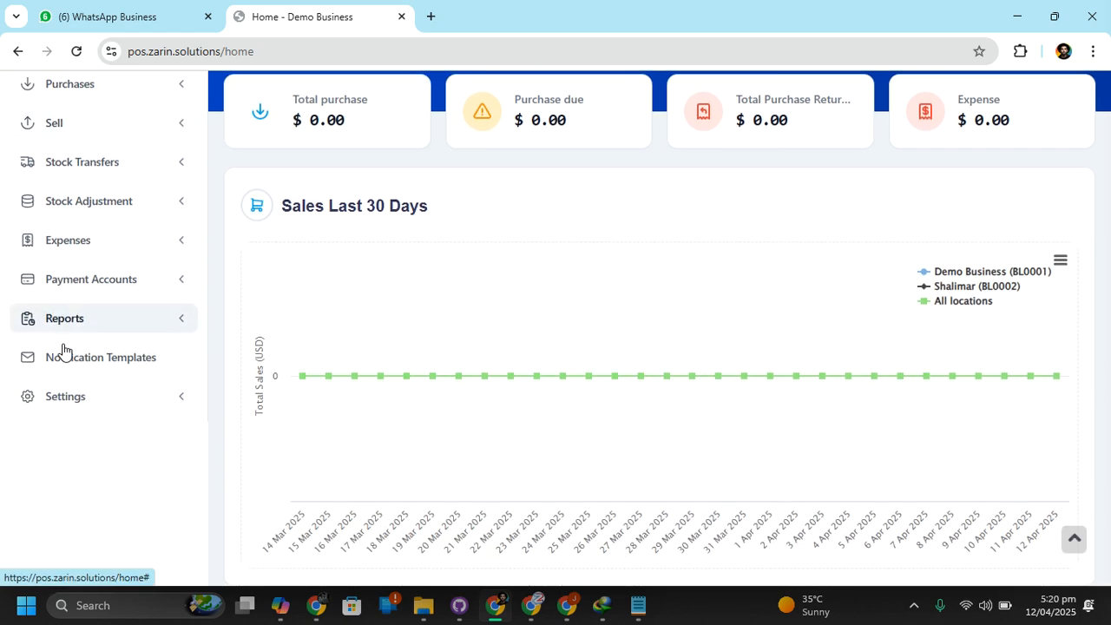
scroll(68, 350, up, 2)
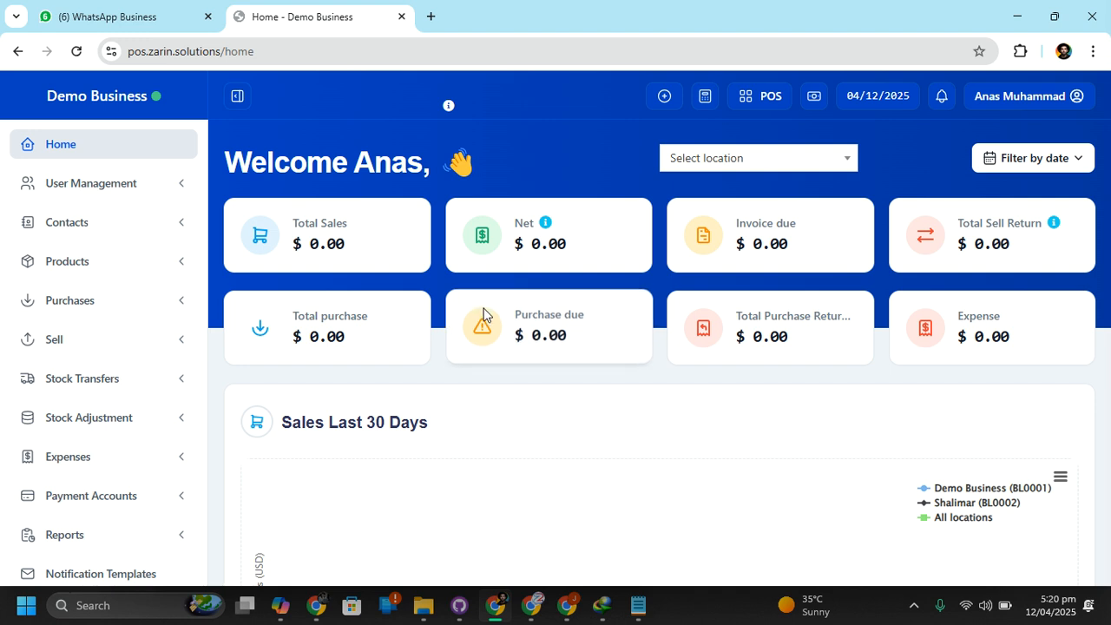
click(135, 194)
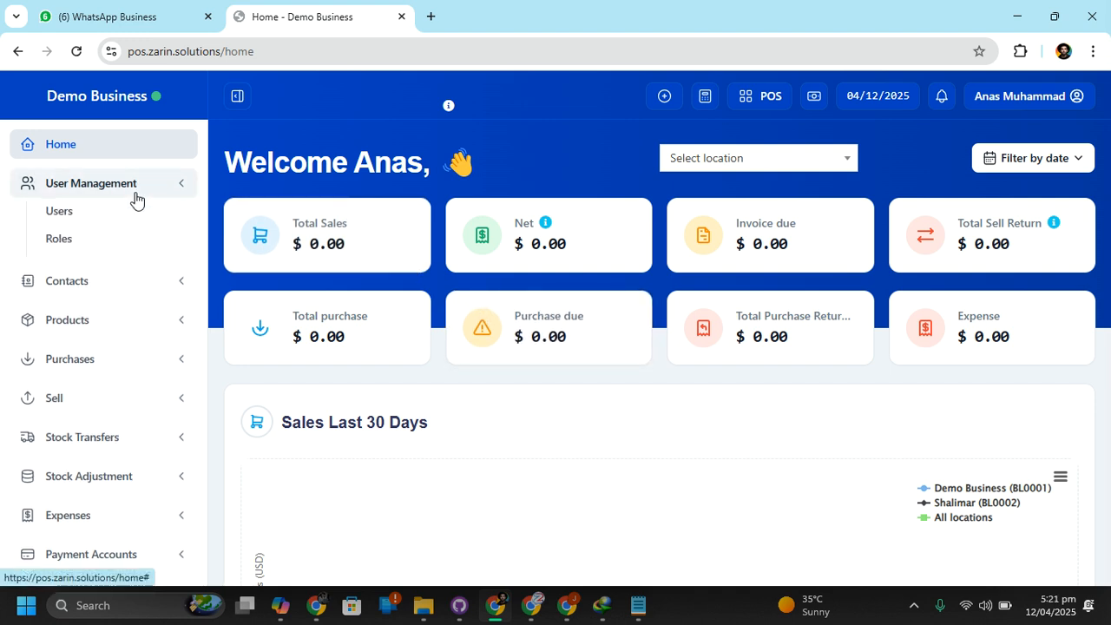
click(125, 192)
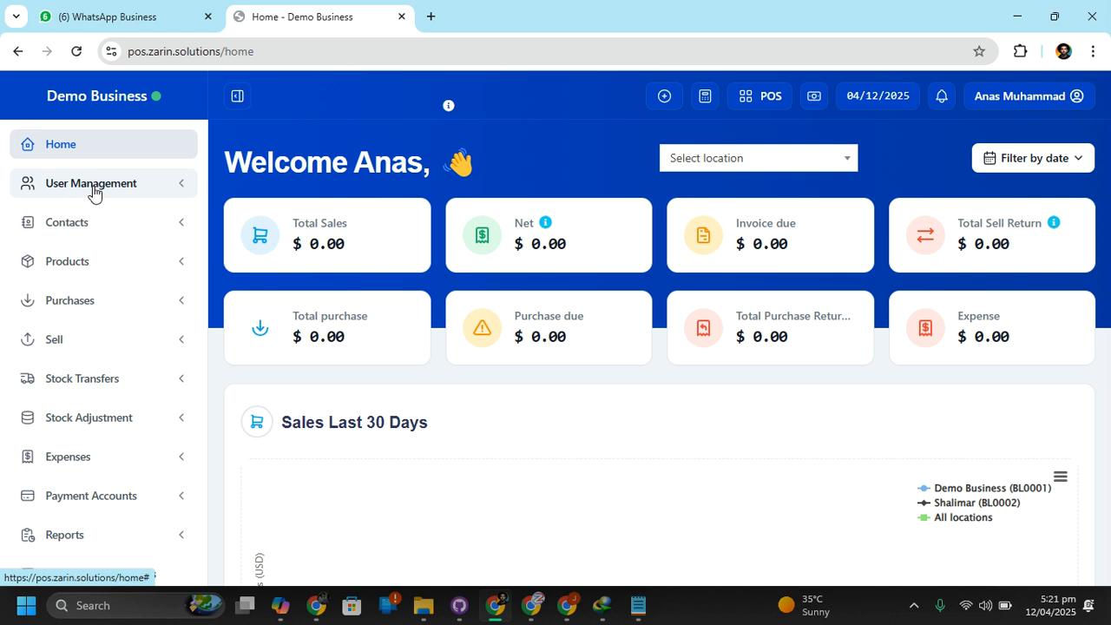
click(90, 186)
click(93, 190)
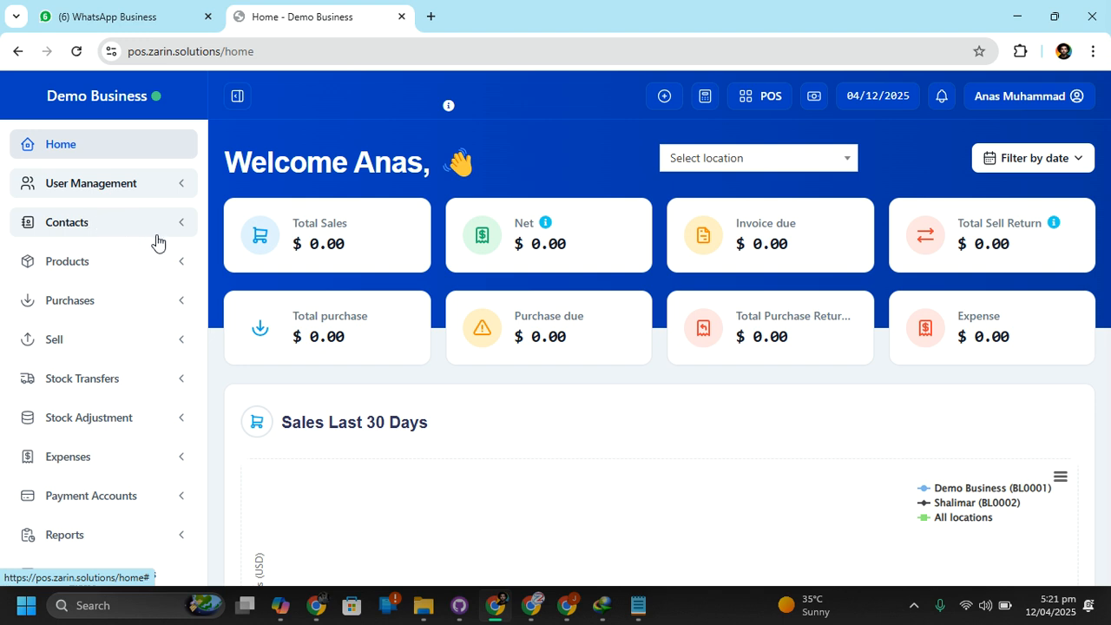
Open the list of all products
click(143, 270)
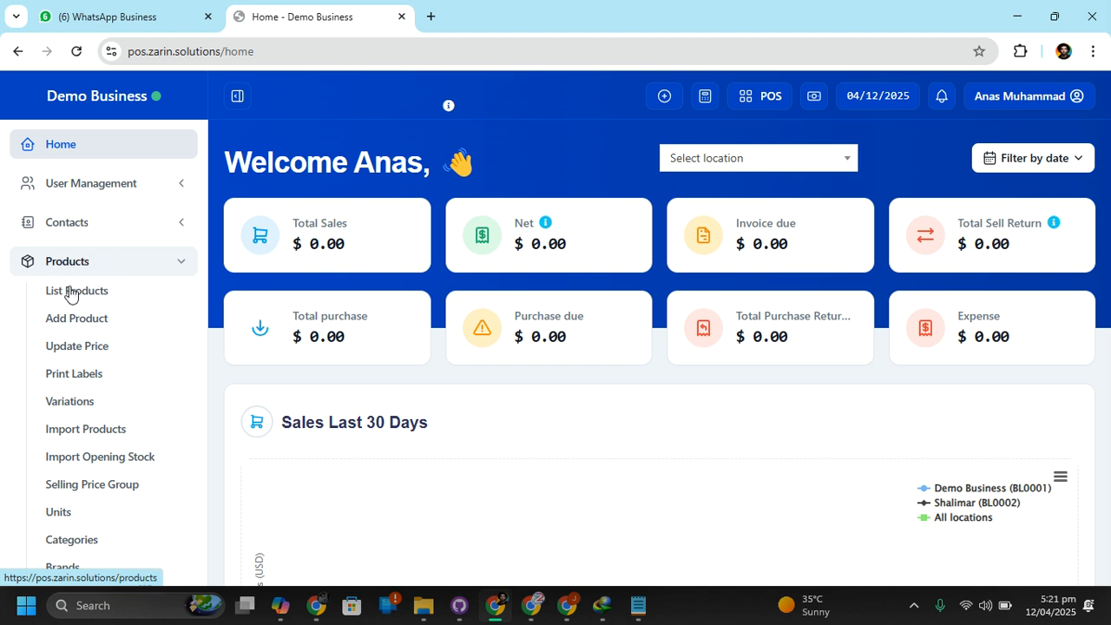
scroll(84, 397, down, 1)
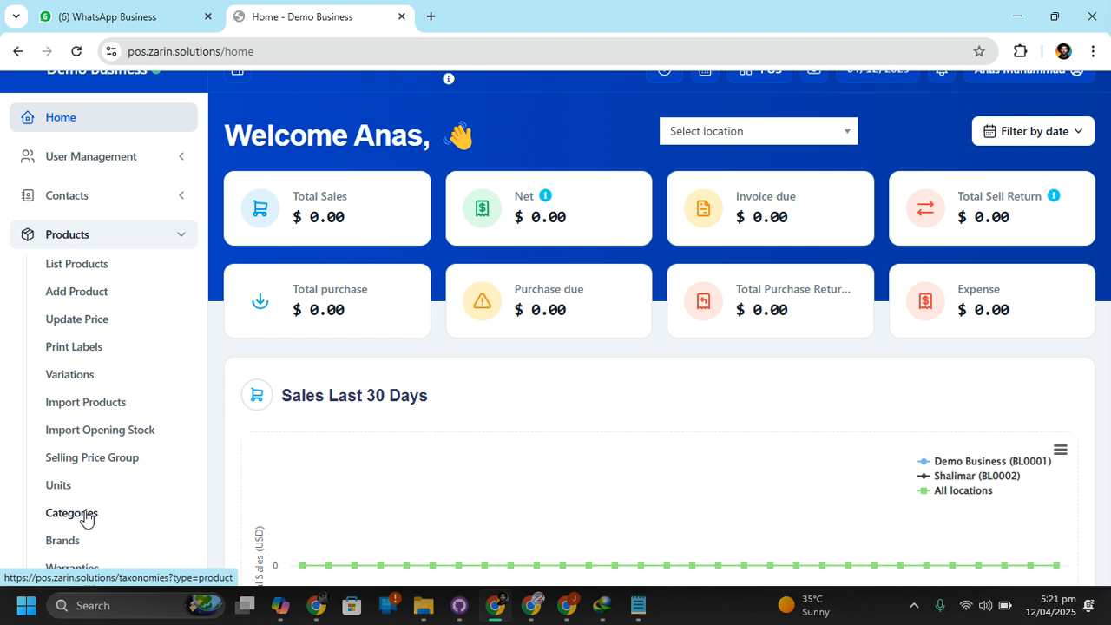
click(76, 266)
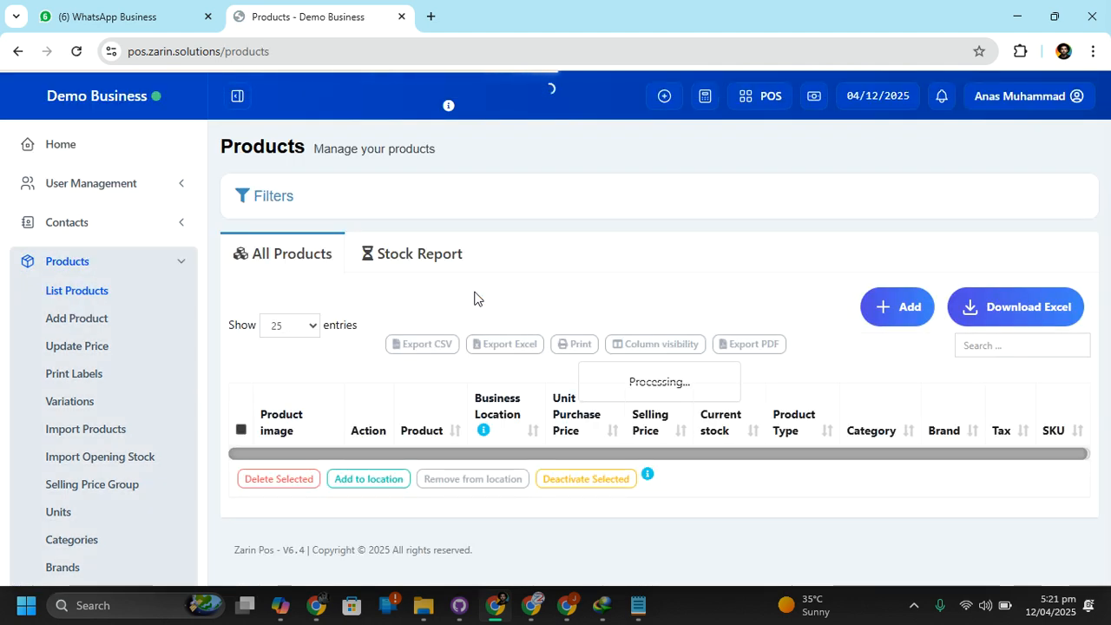
View the Charger product's prices and stock details per location, and close the details
scroll(342, 451, down, 2)
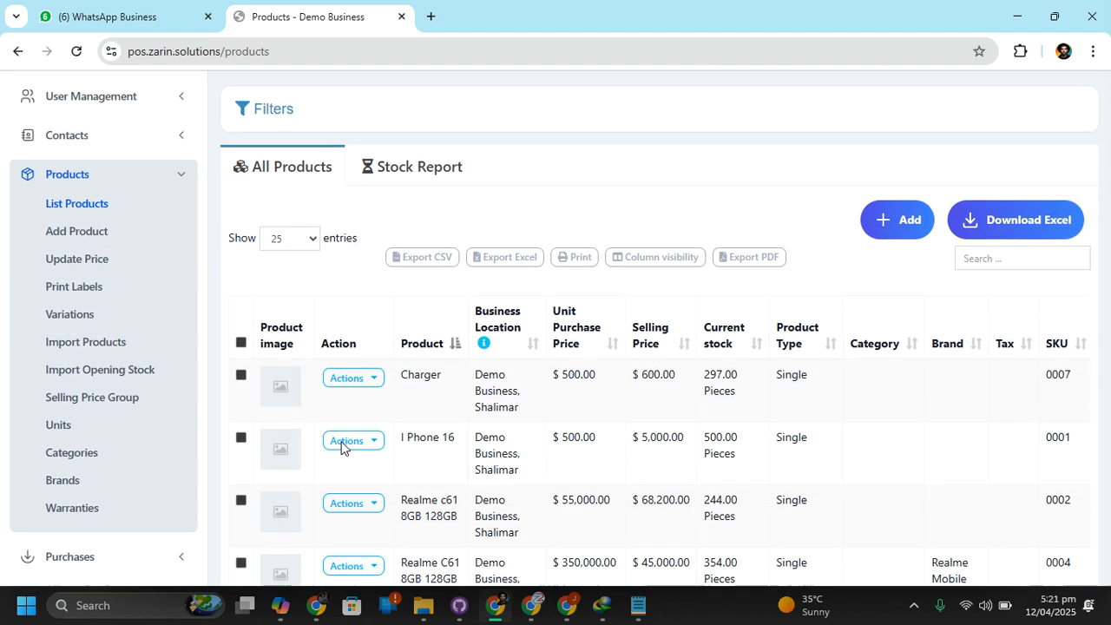
drag(407, 358, 448, 355)
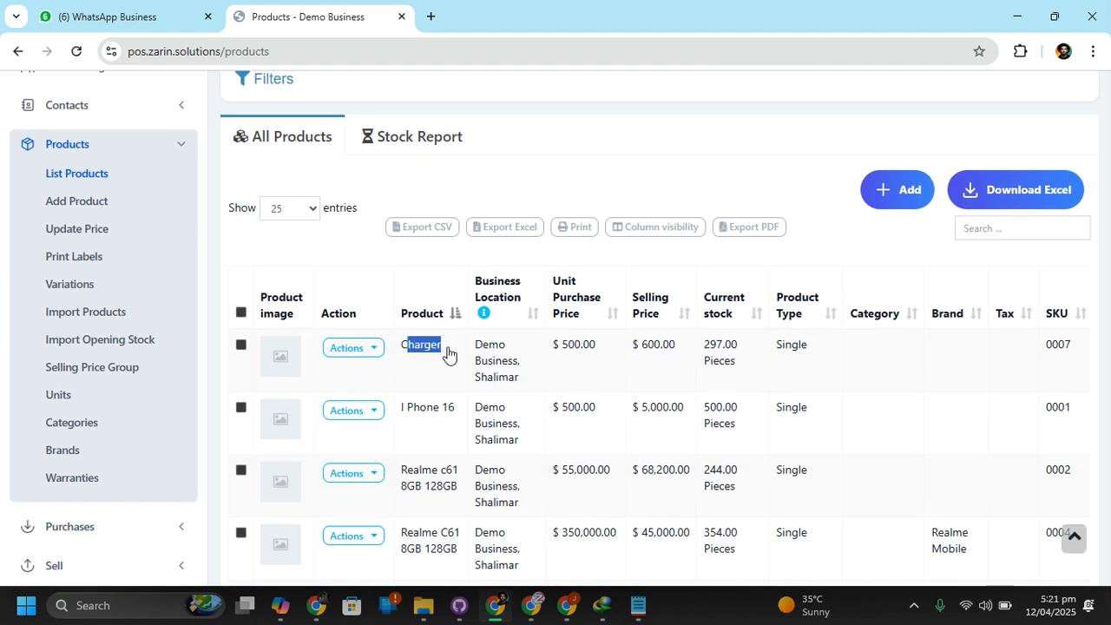
click(402, 345)
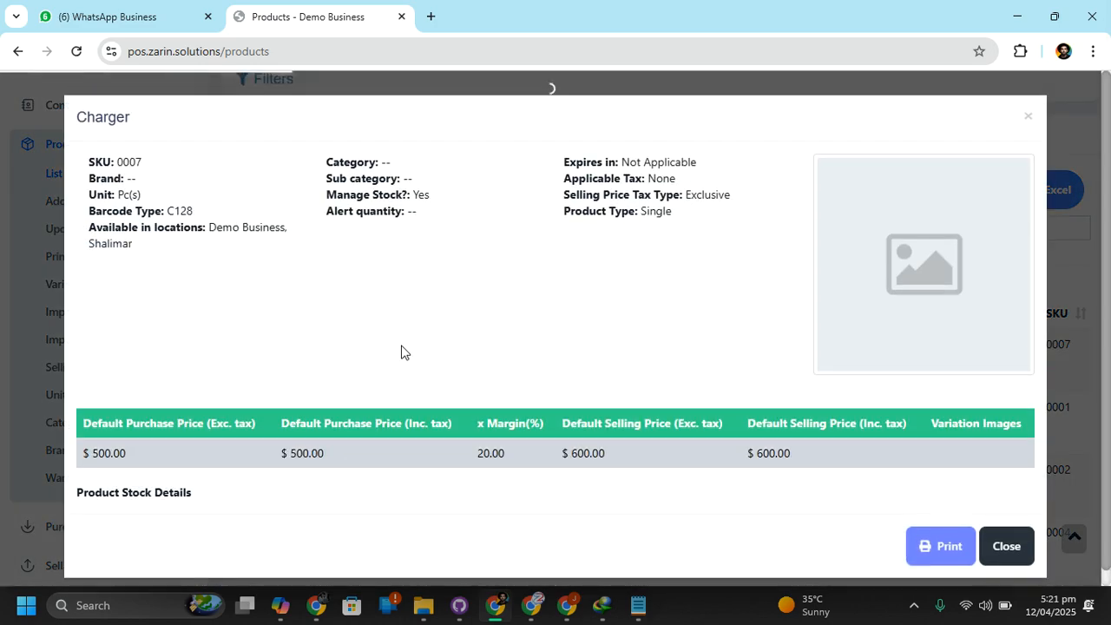
scroll(923, 354, down, 2)
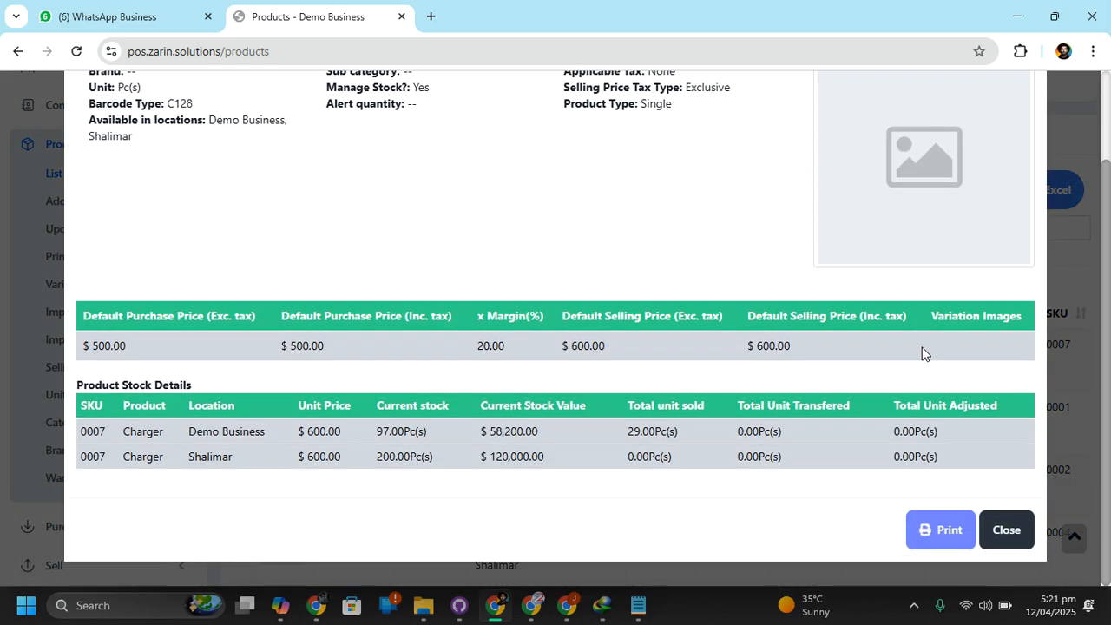
click(1006, 530)
scroll(799, 441, up, 2)
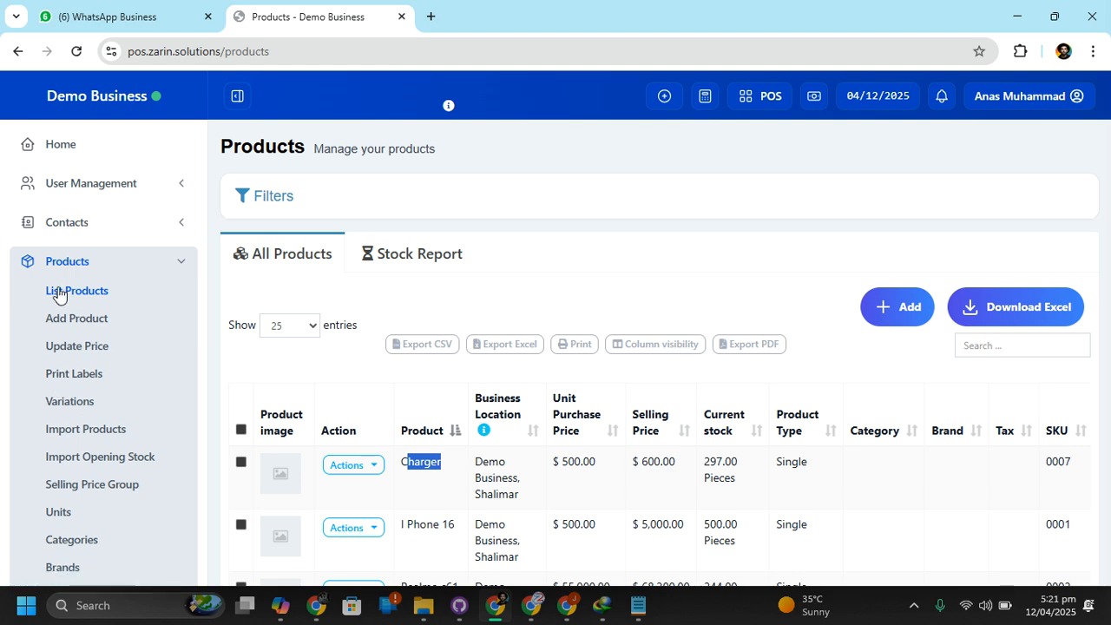
Start adding a new product and enter cotton as its name
click(111, 323)
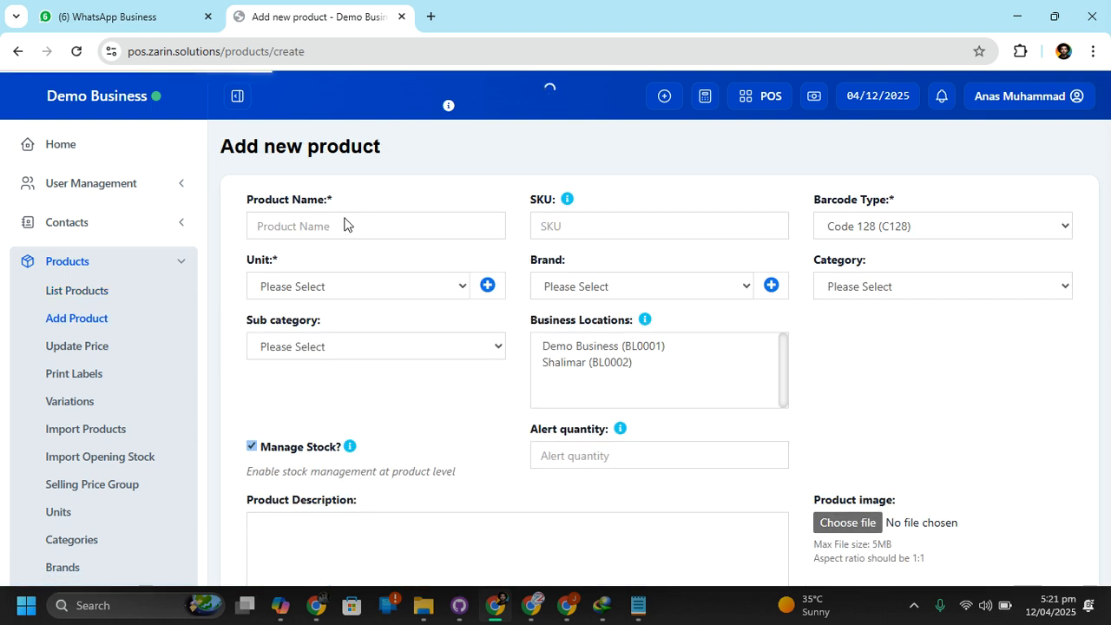
click(345, 225)
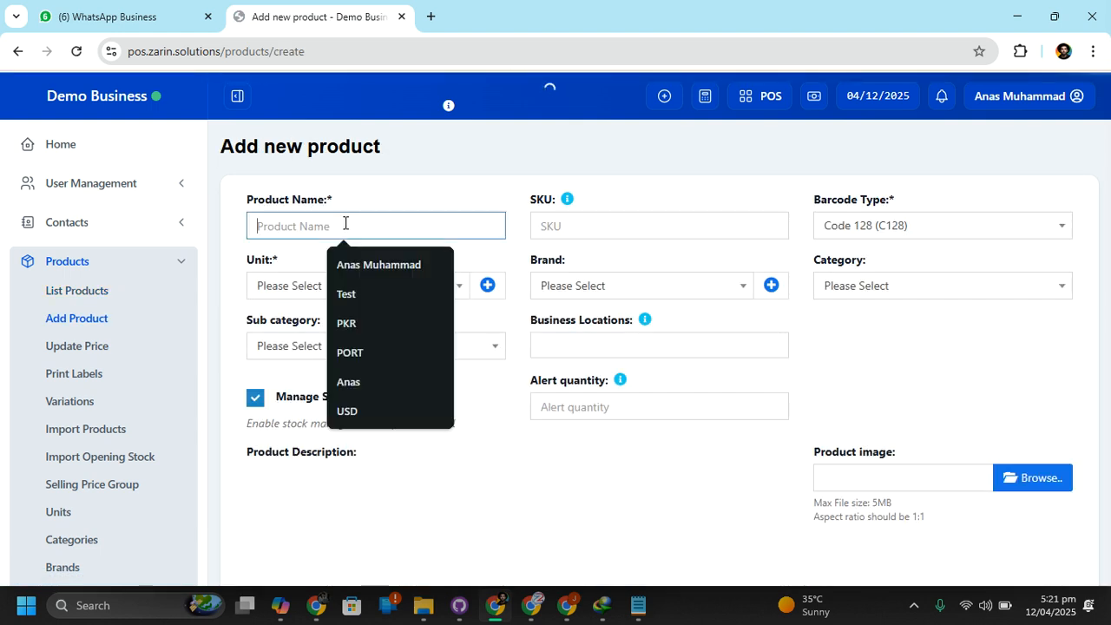
text(cotton)
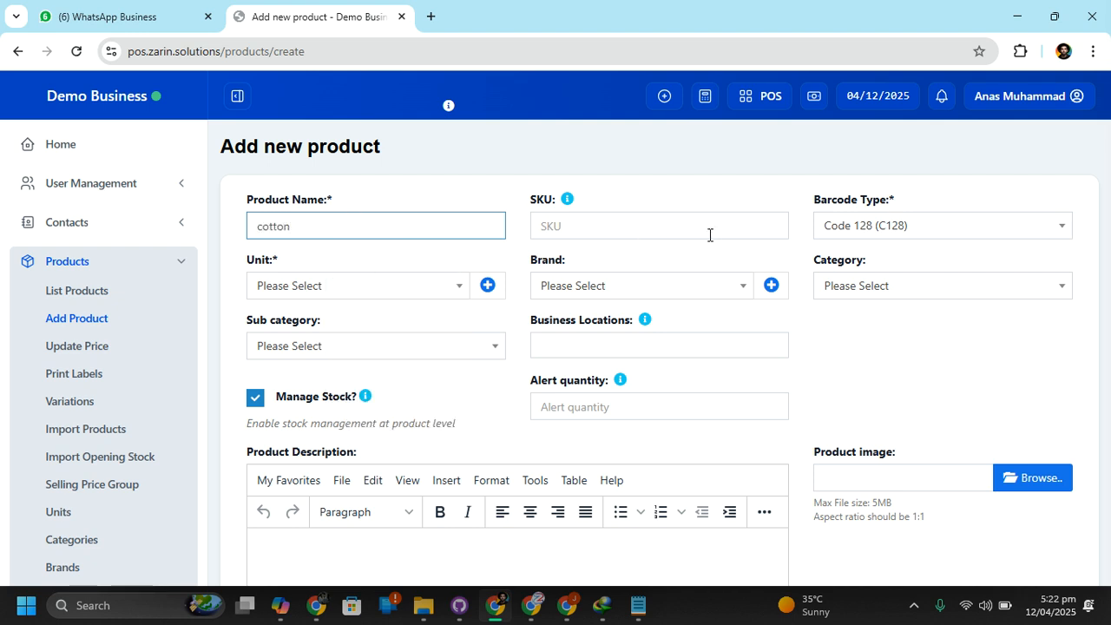
Start creating a new unit for the cotton product and enter Kg as its name
click(397, 294)
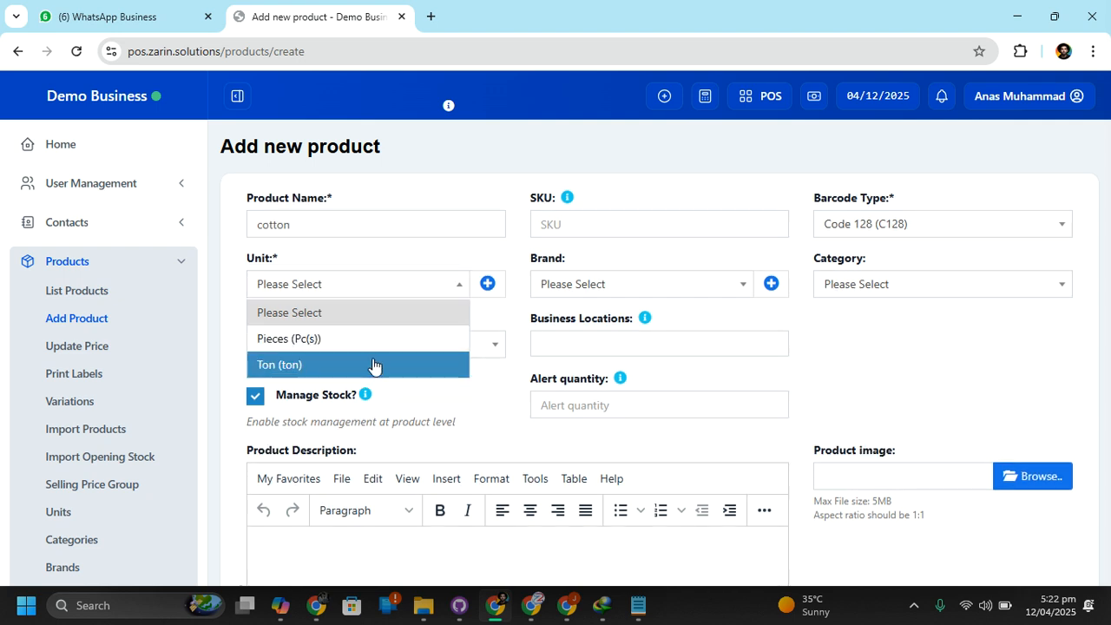
click(485, 286)
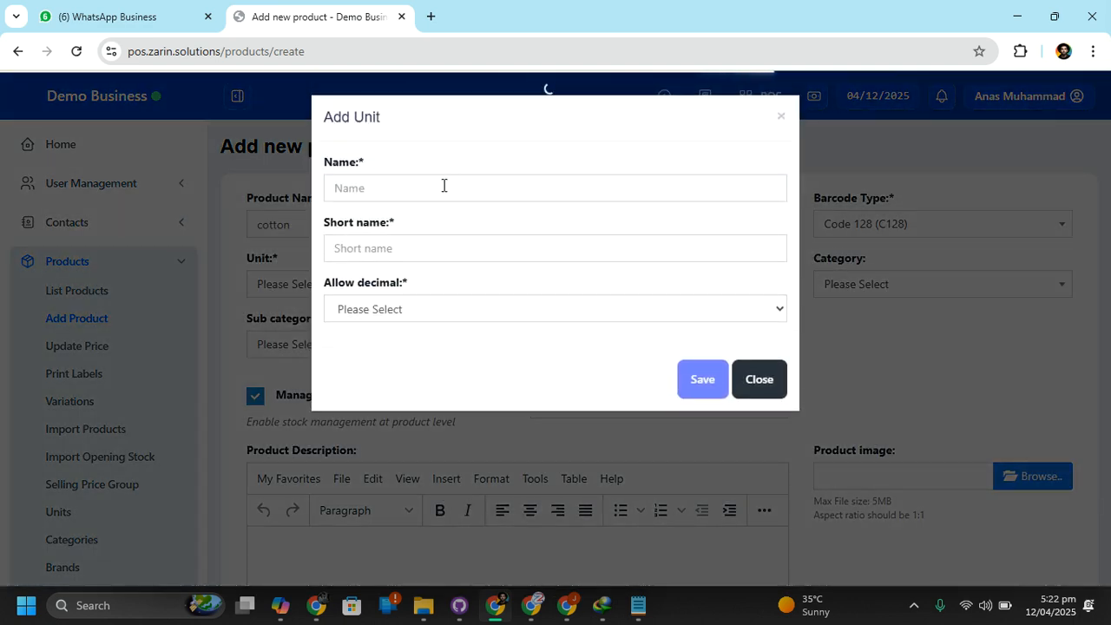
click(444, 186)
text(Kg)
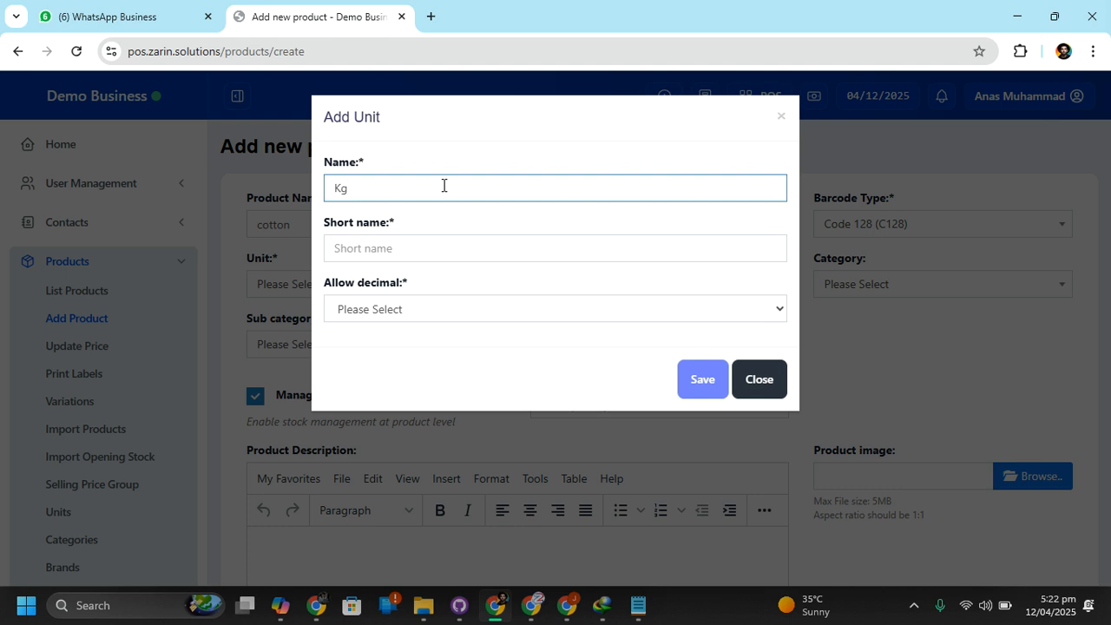
Replace the new unit's name with KIlogram and set its short name to kg
click(409, 250)
double_click(393, 190)
key(BackSpace)
text(Kllogrm)
key(BackSpace)
text(am)
click(384, 249)
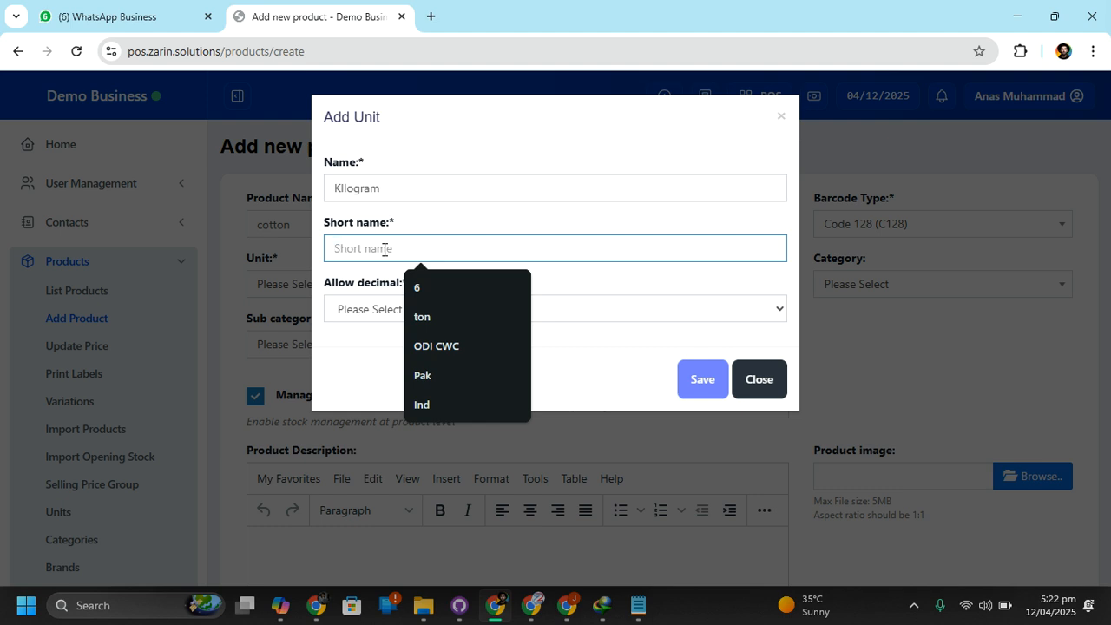
text(kg)
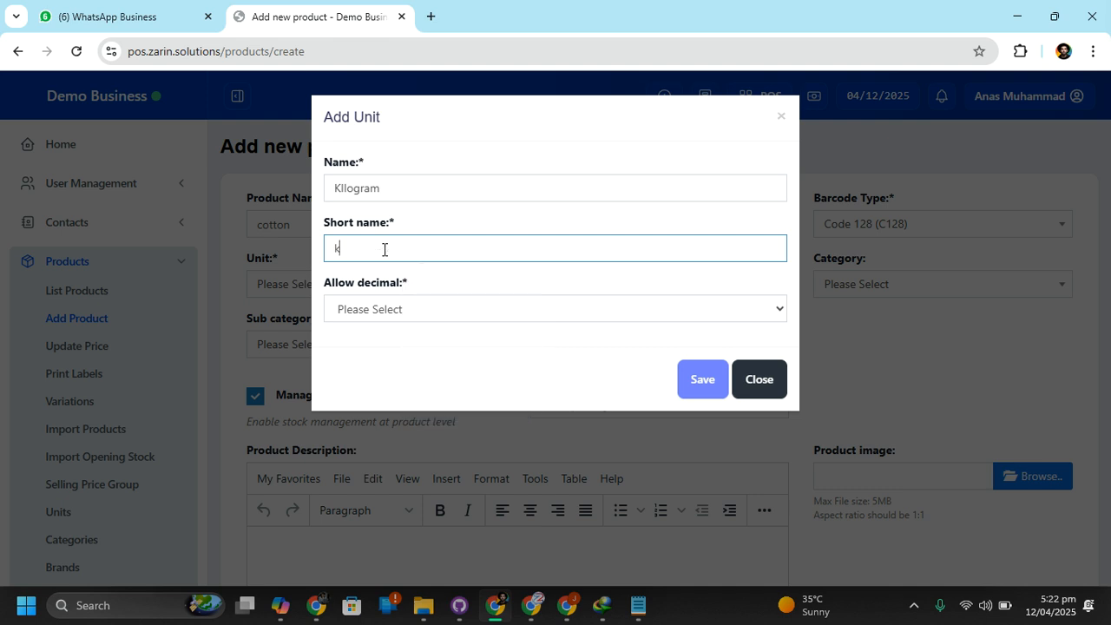
Correct the second letter of the unit's name so that it reads Kilogram
click(411, 310)
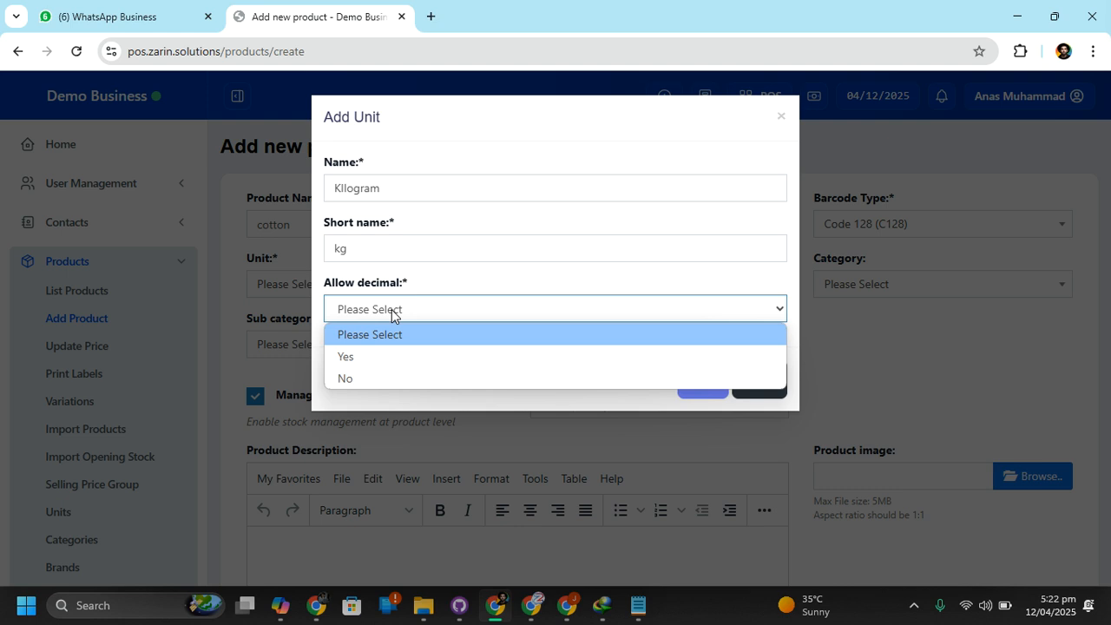
click(346, 190)
double_click(345, 190)
click(344, 190)
key(BackSpace)
text(i)
Set Allow decimal to Yes for the Kilogram unit and save the unit
click(399, 314)
click(395, 356)
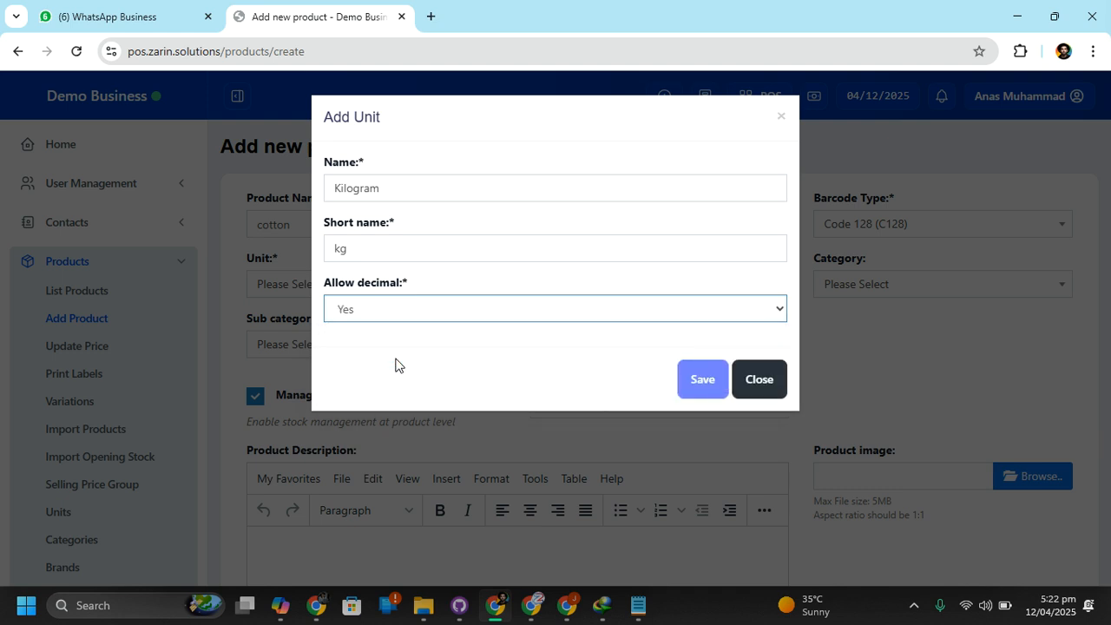
click(412, 318)
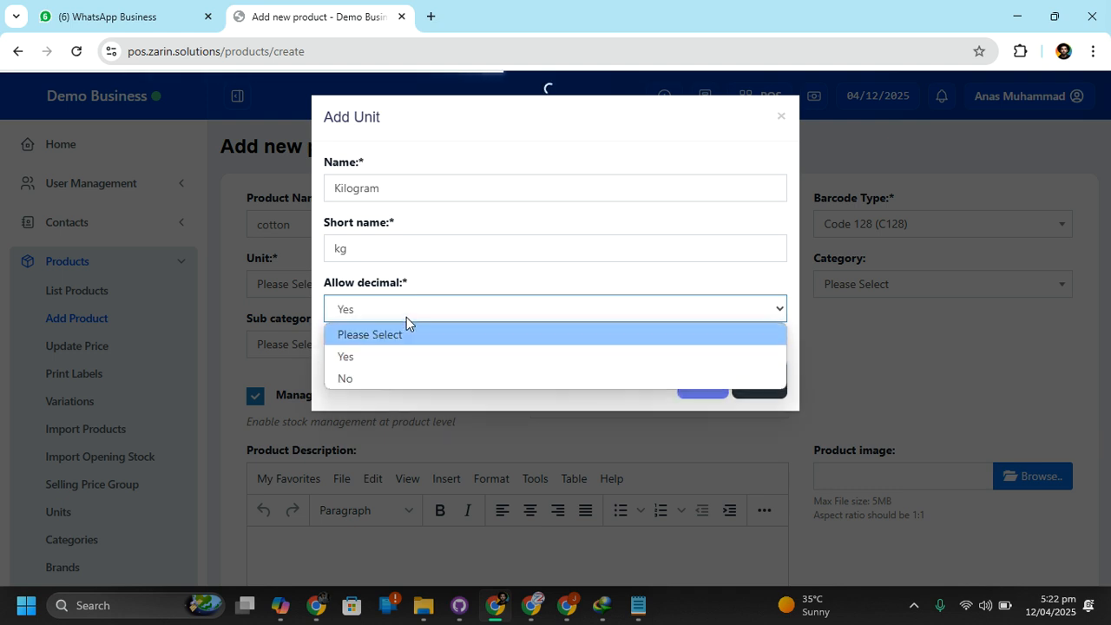
click(408, 313)
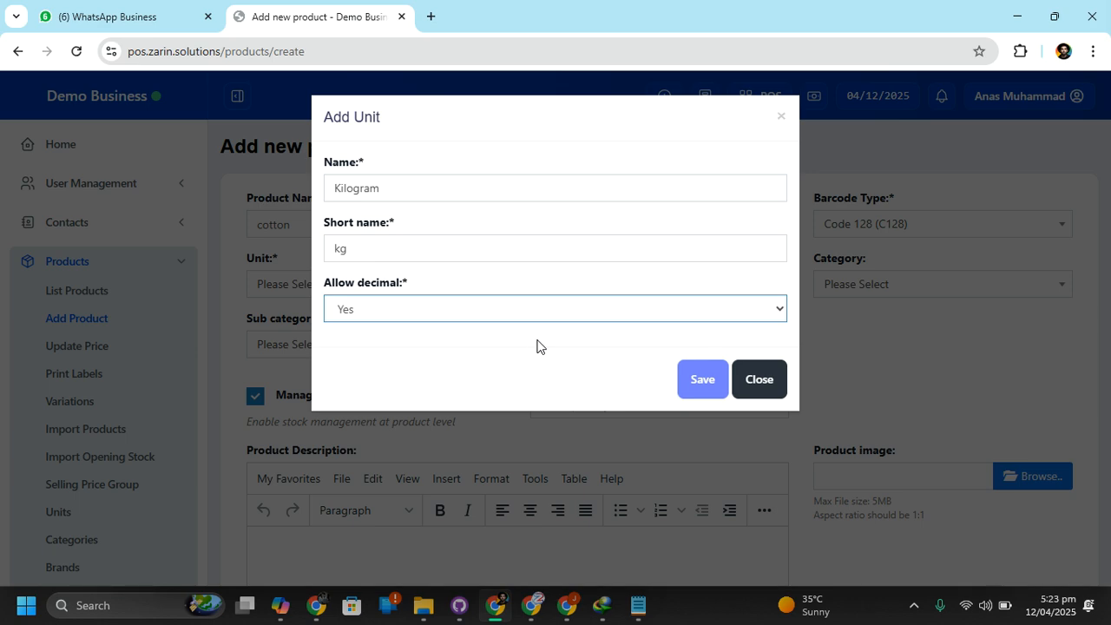
click(706, 379)
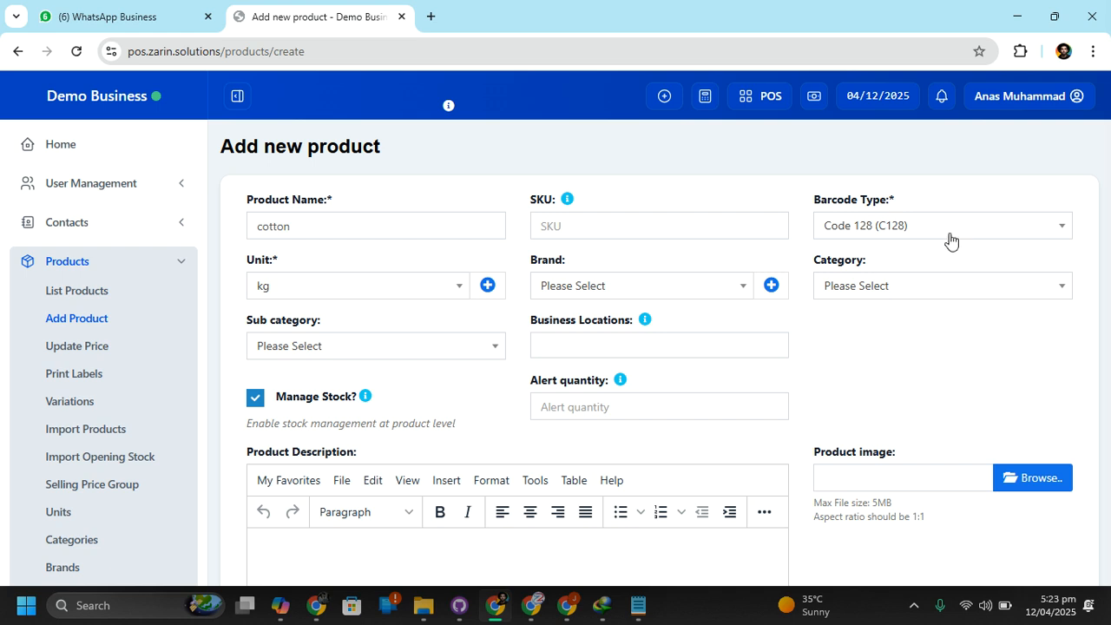
Look through the available category and business location choices for the cotton product without selecting any
click(925, 286)
click(900, 282)
scroll(907, 328, down, 1)
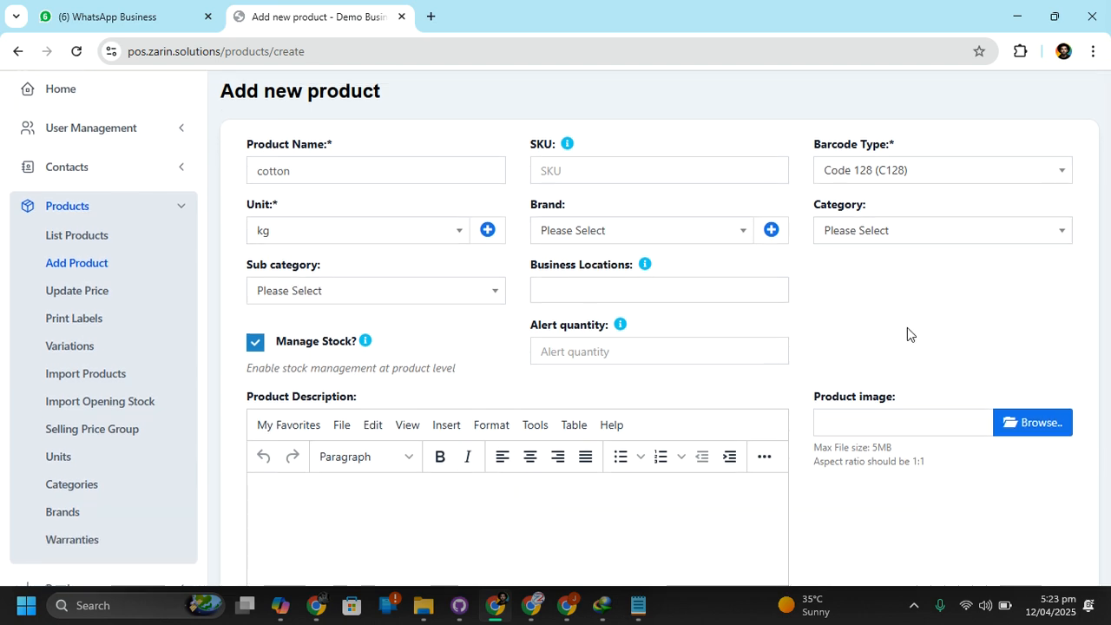
click(596, 270)
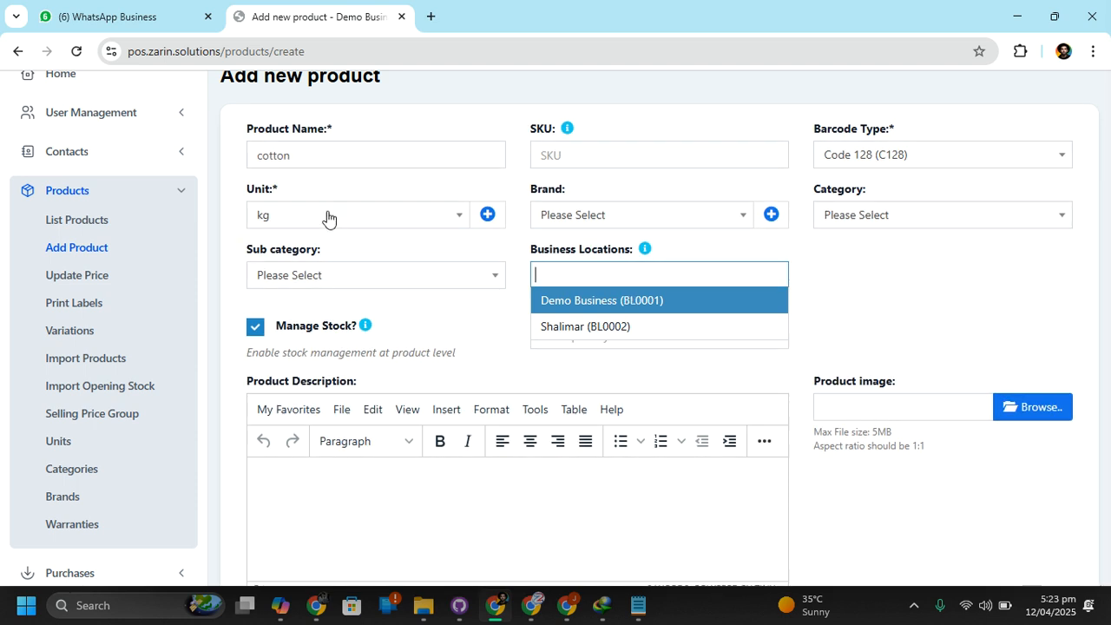
key(Down)
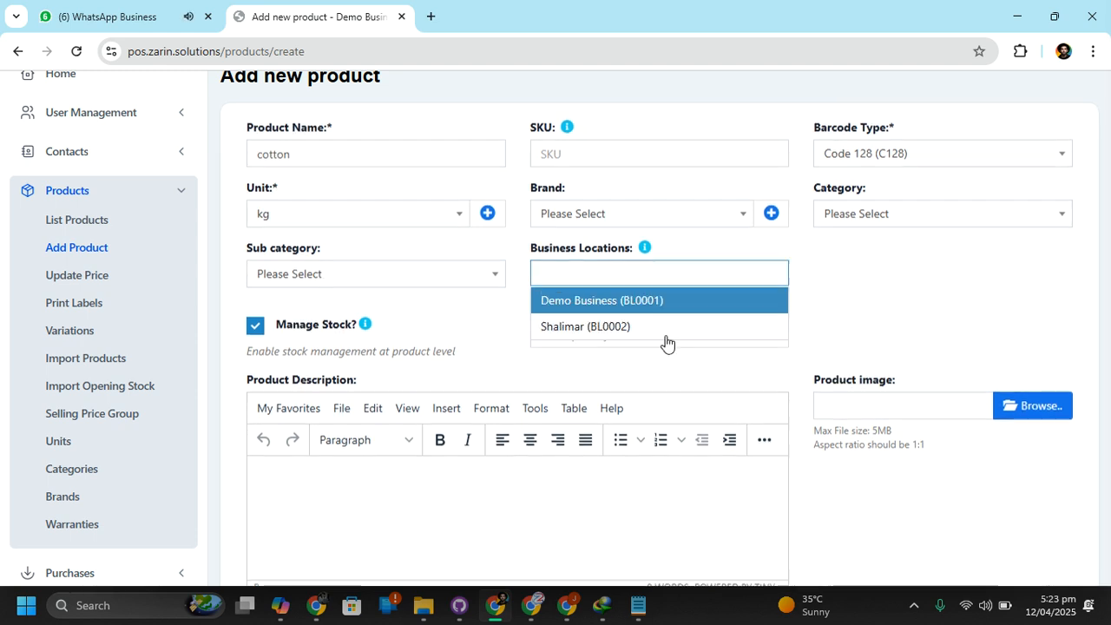
click(613, 277)
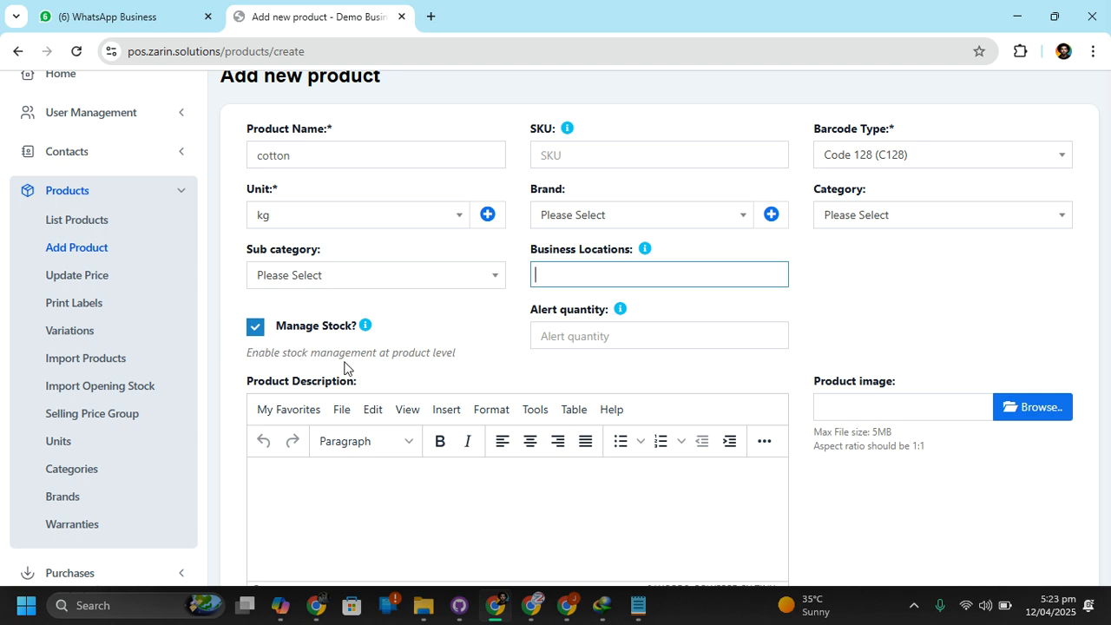
click(454, 339)
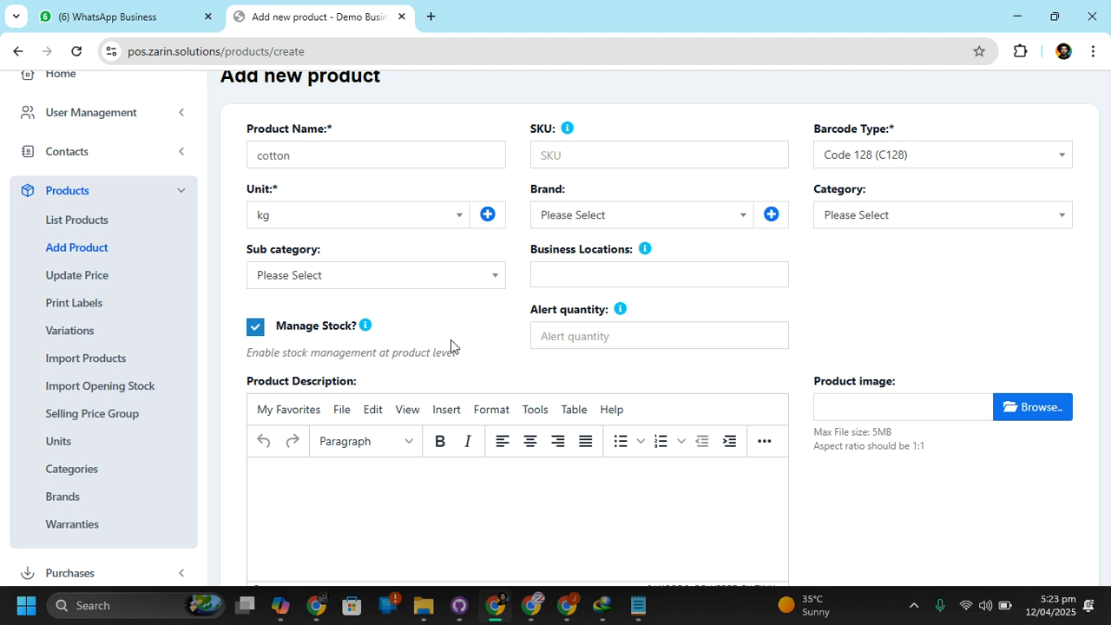
Set the cotton product's default purchase price excluding tax to 500
scroll(450, 339, down, 3)
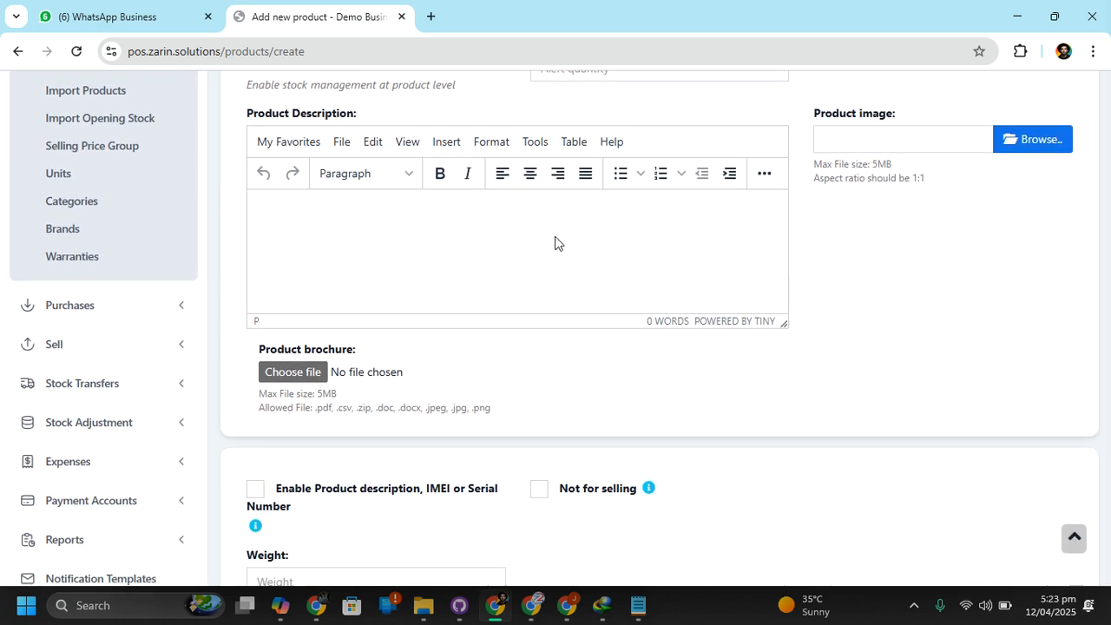
scroll(778, 318, down, 2)
scroll(422, 385, down, 4)
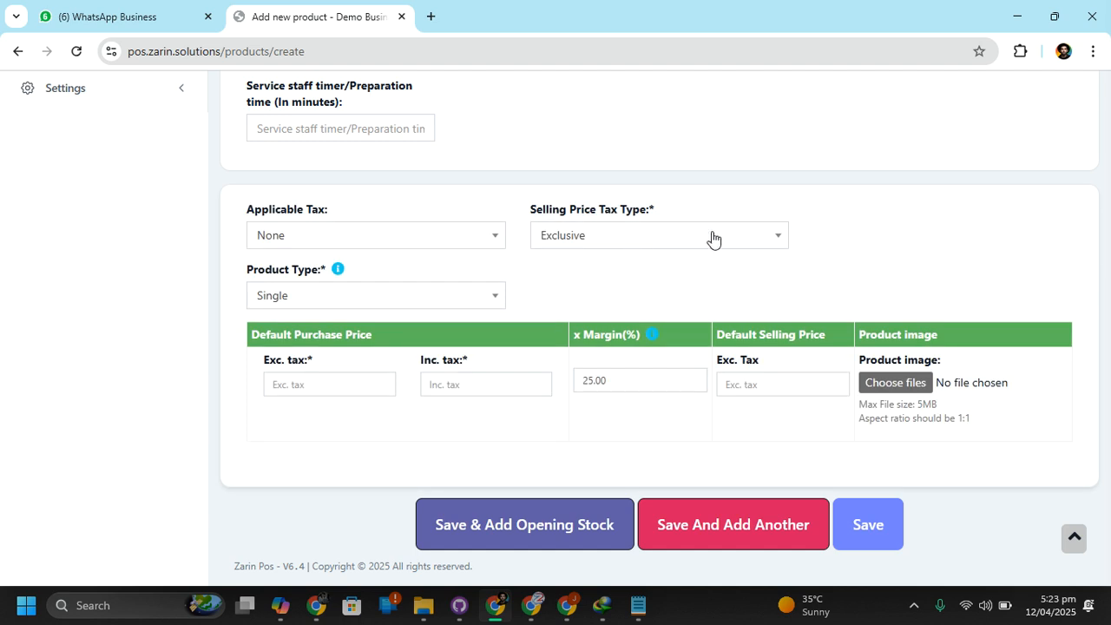
click(353, 388)
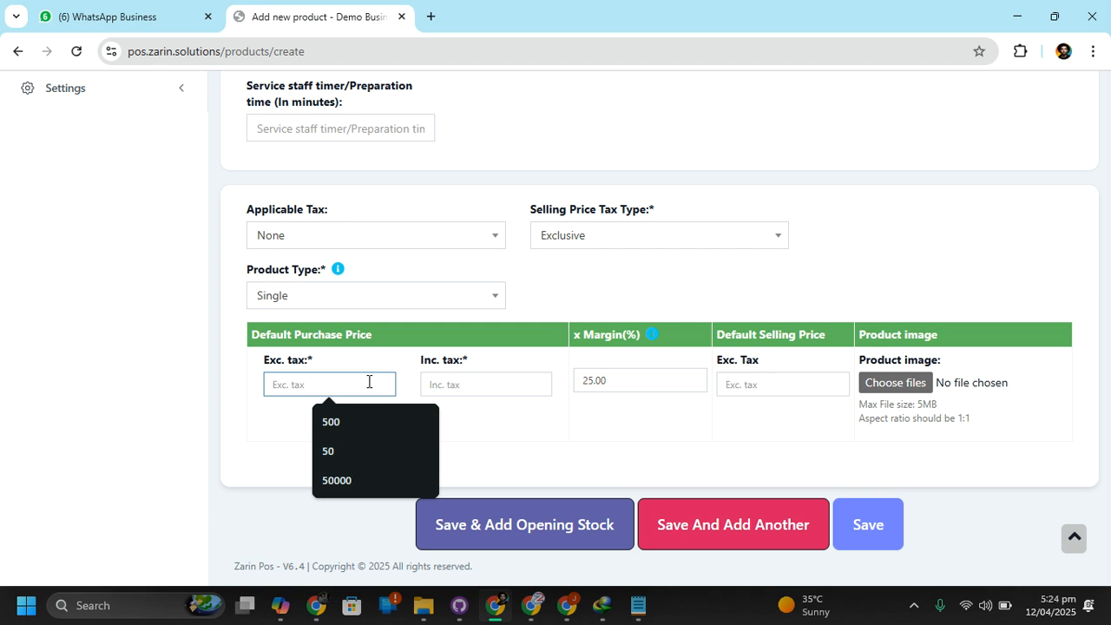
text(500)
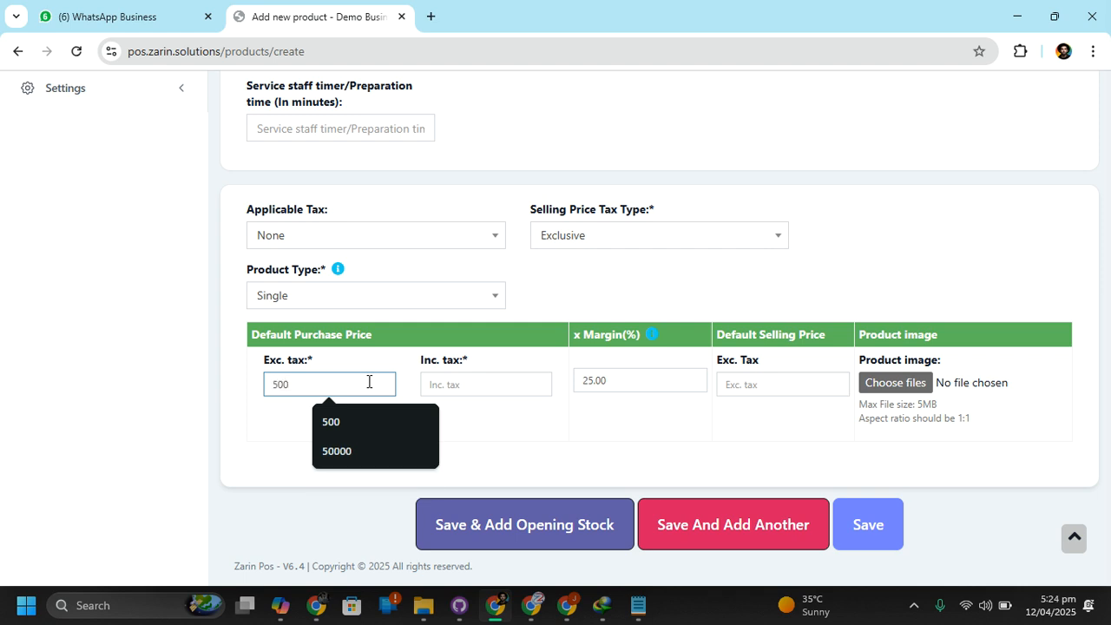
scroll(545, 170, up, 10)
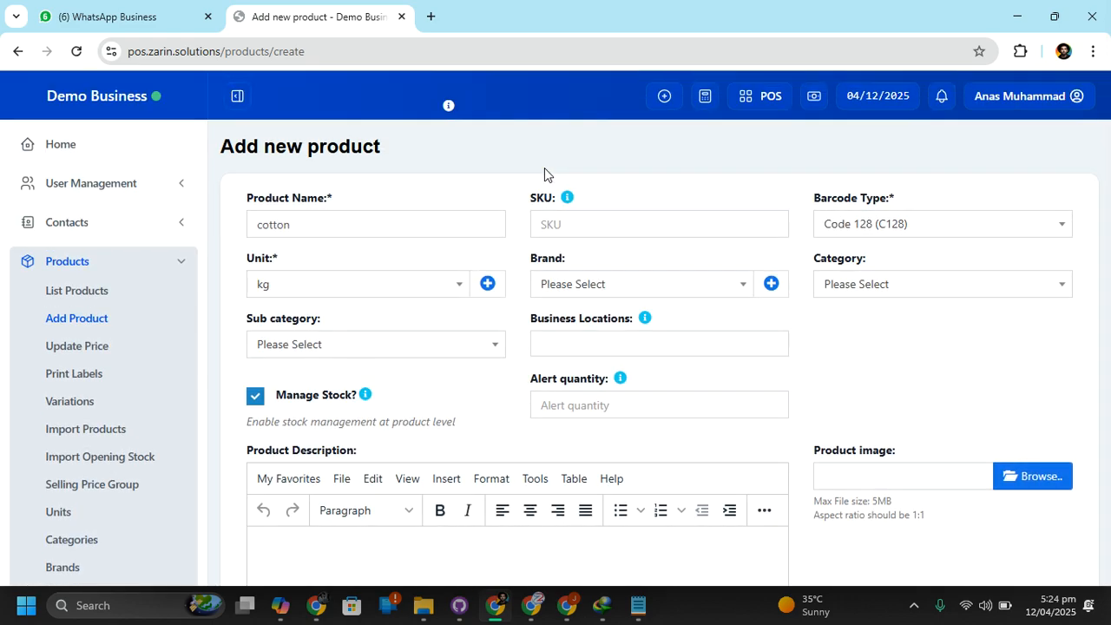
scroll(584, 423, down, 7)
scroll(585, 424, up, 3)
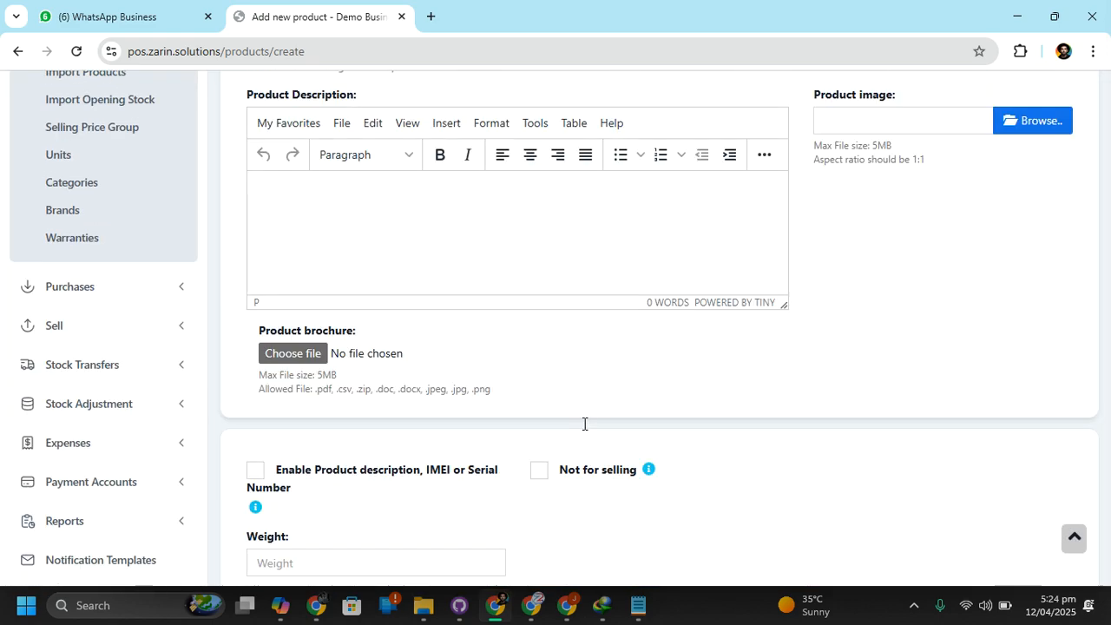
scroll(584, 424, down, 8)
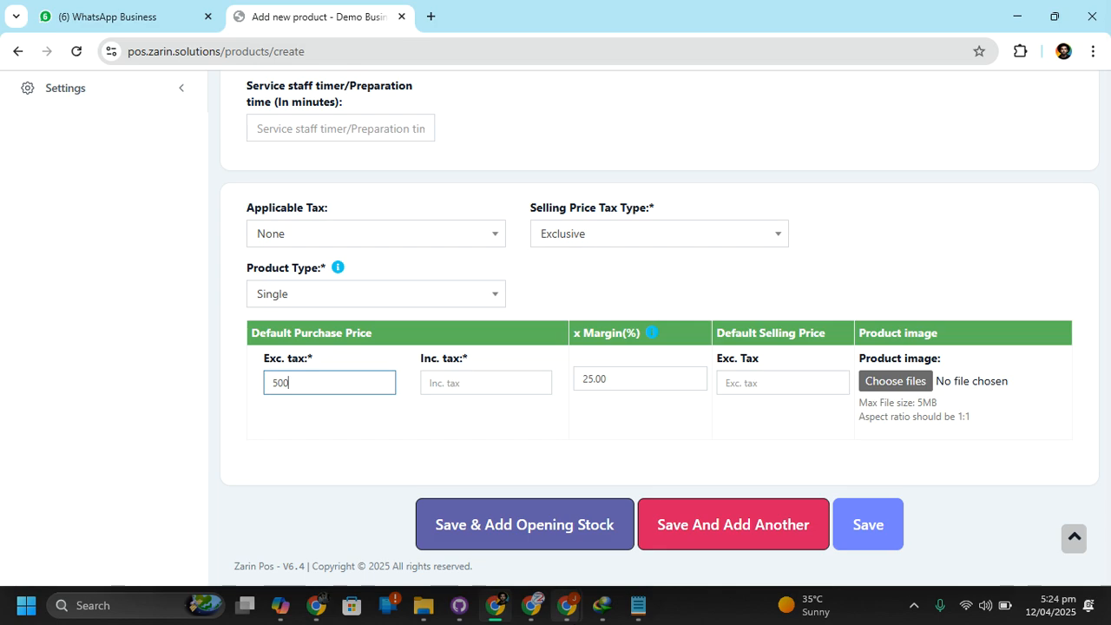
scroll(591, 242, up, 10)
scroll(592, 242, down, 5)
scroll(591, 242, down, 3)
key(Tab)
Set the default selling price excluding tax to 600 and save the cotton product
click(613, 404)
double_click(588, 382)
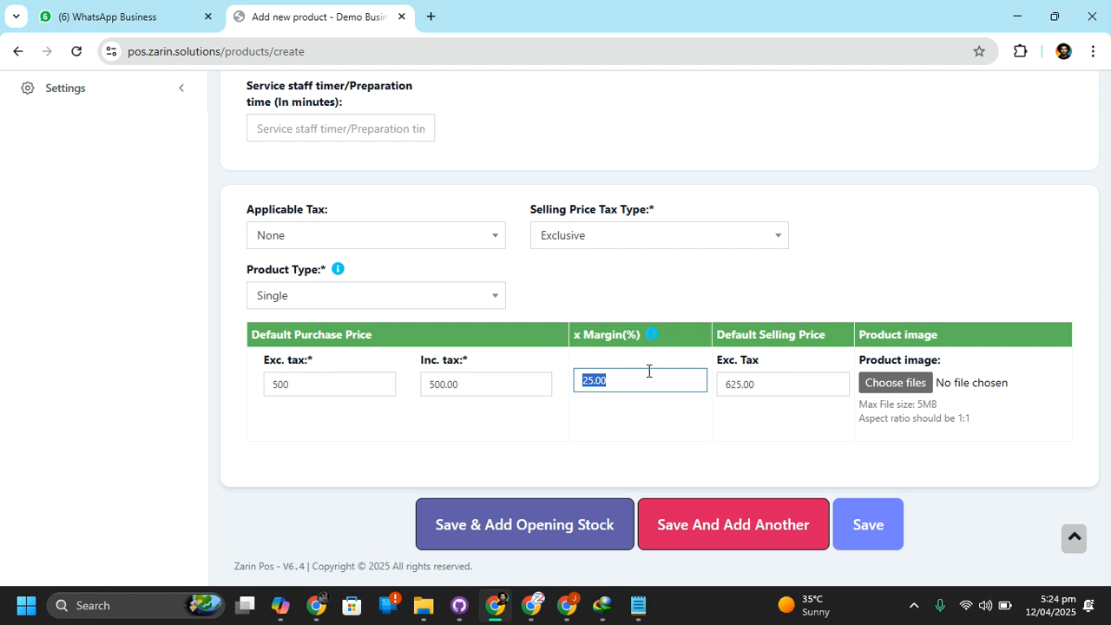
key(Tab)
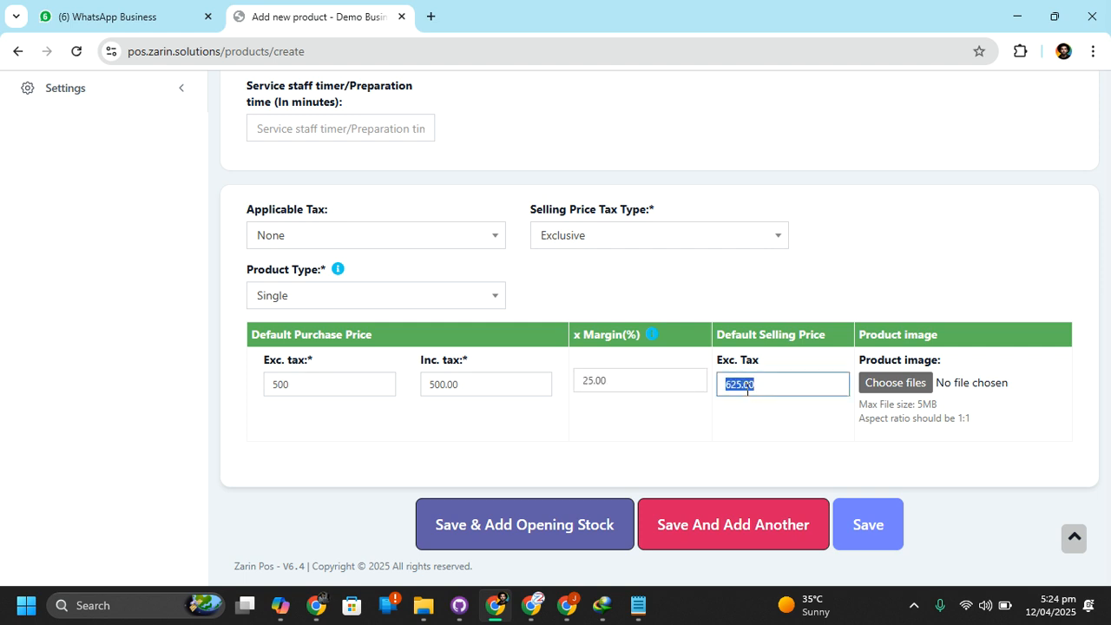
text(600)
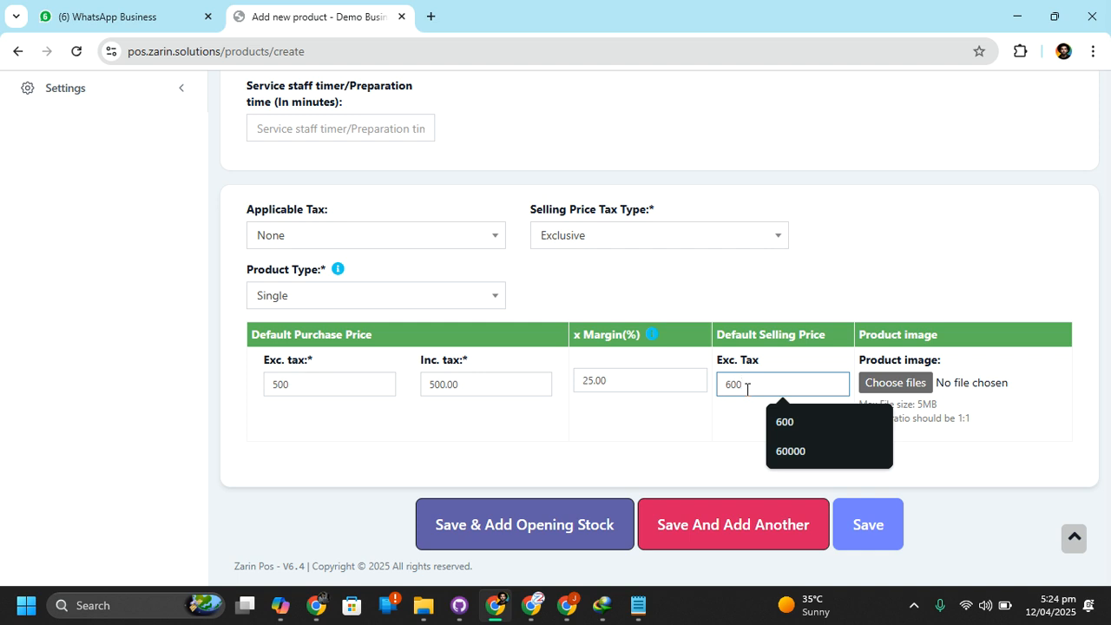
click(669, 429)
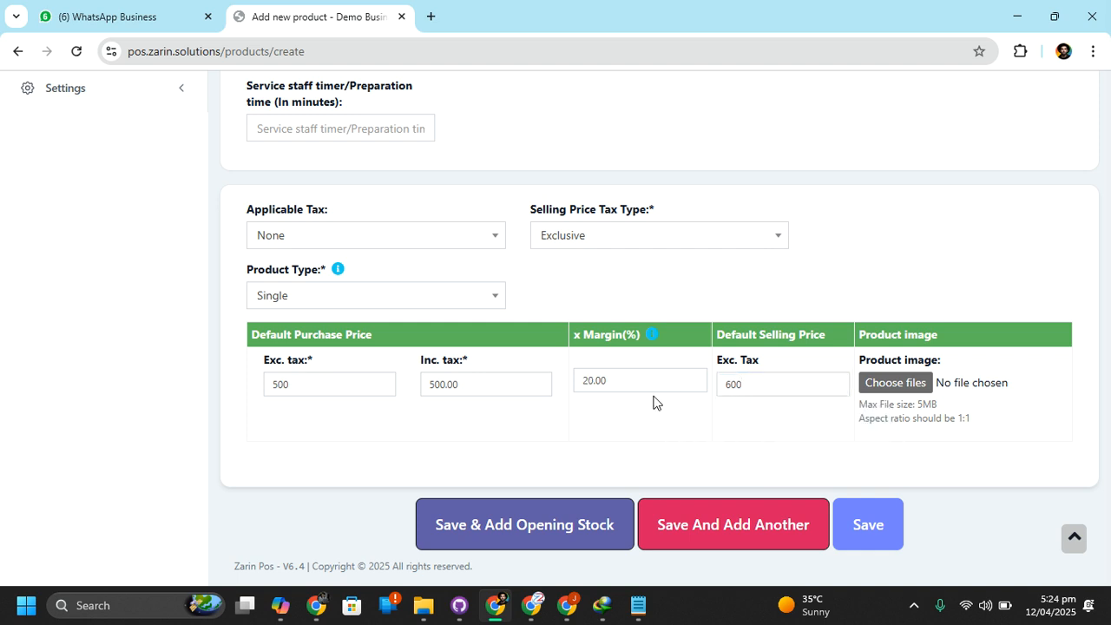
click(877, 530)
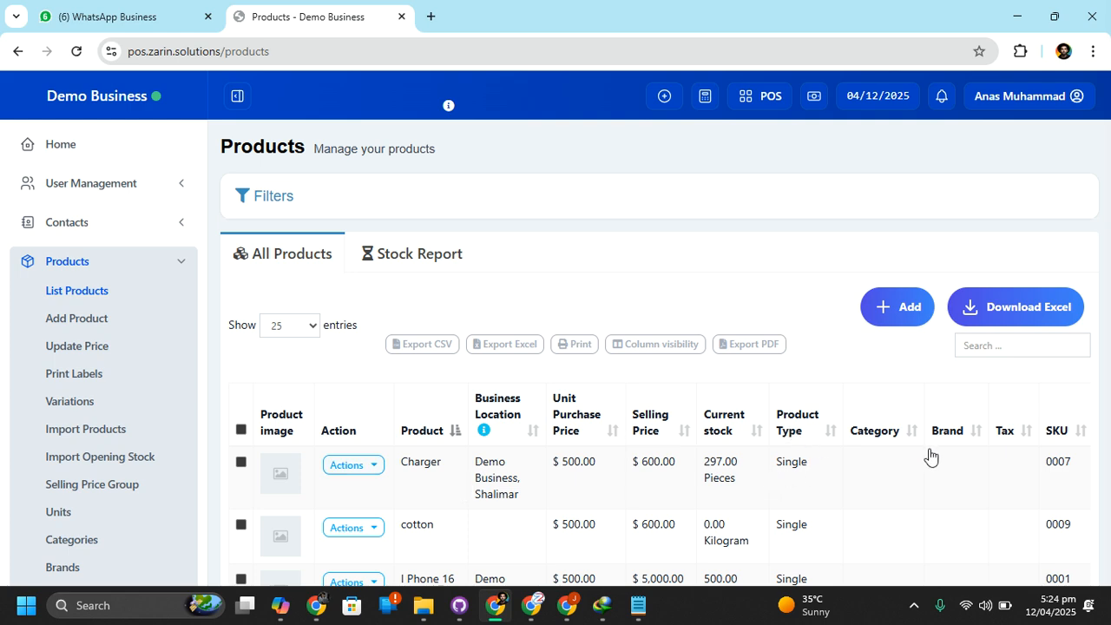
Look over the product list and open the form for adding a new purchase
scroll(908, 489, down, 1)
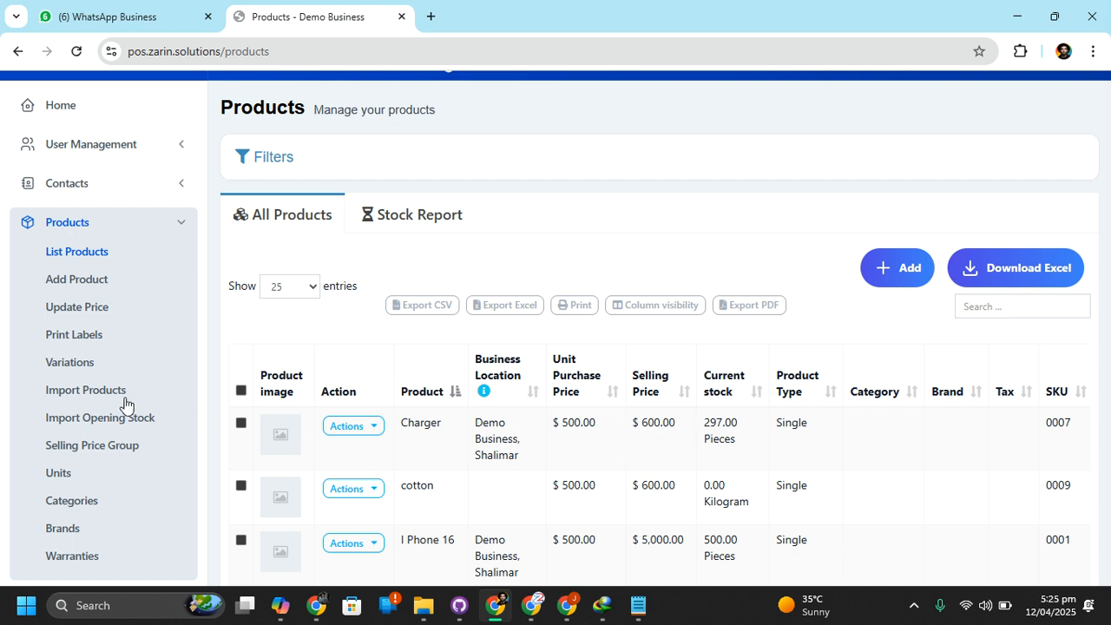
scroll(121, 402, down, 1)
scroll(122, 402, down, 3)
scroll(119, 402, up, 3)
scroll(119, 401, down, 4)
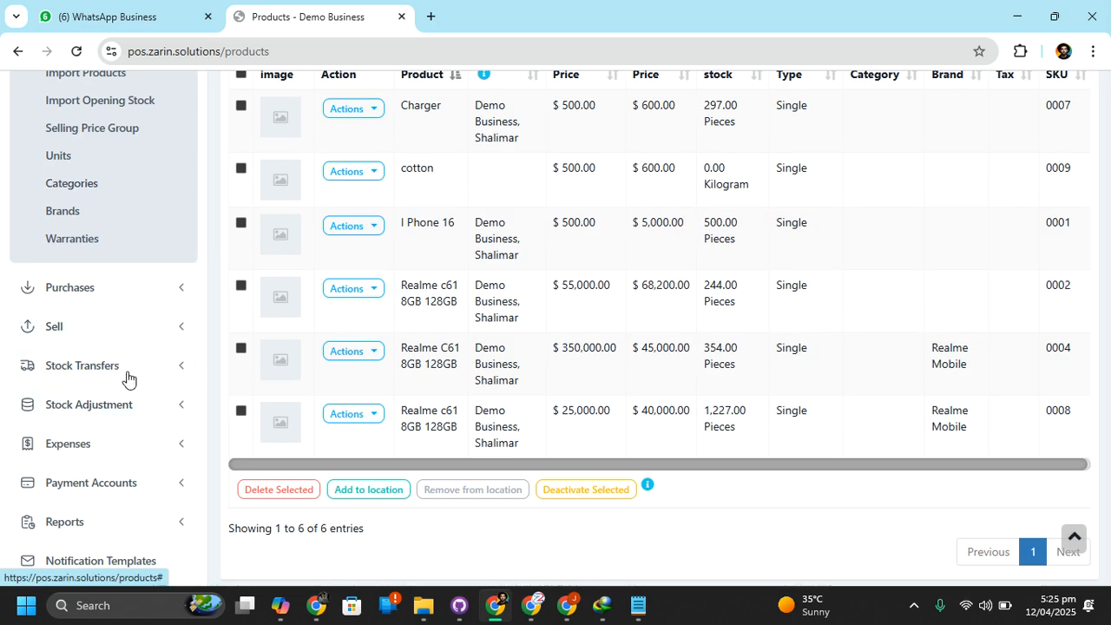
click(129, 290)
scroll(127, 290, up, 3)
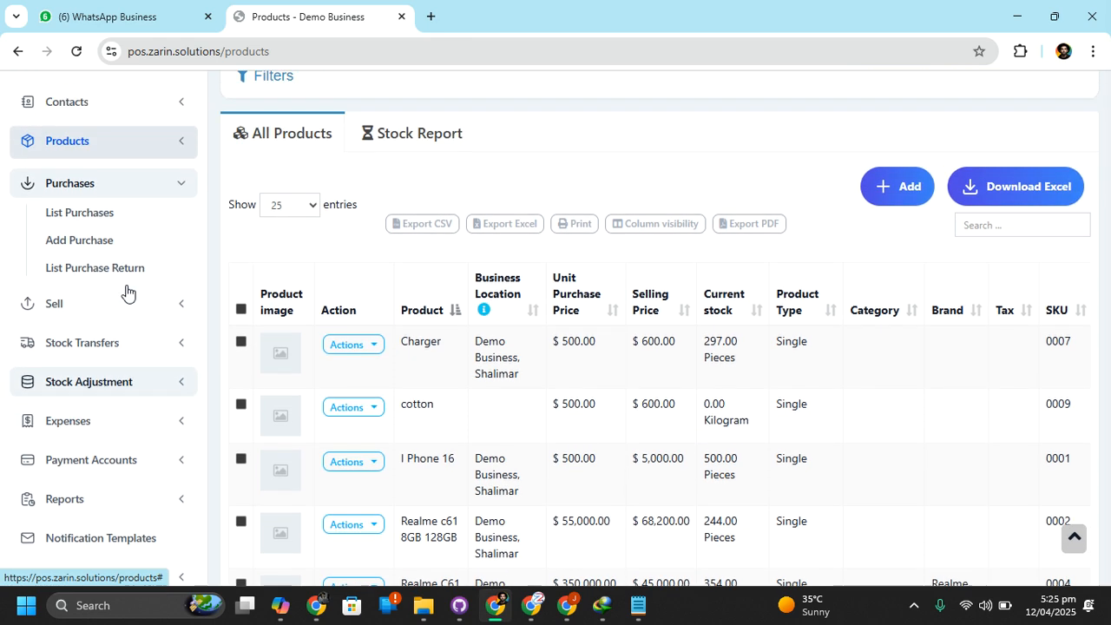
click(93, 271)
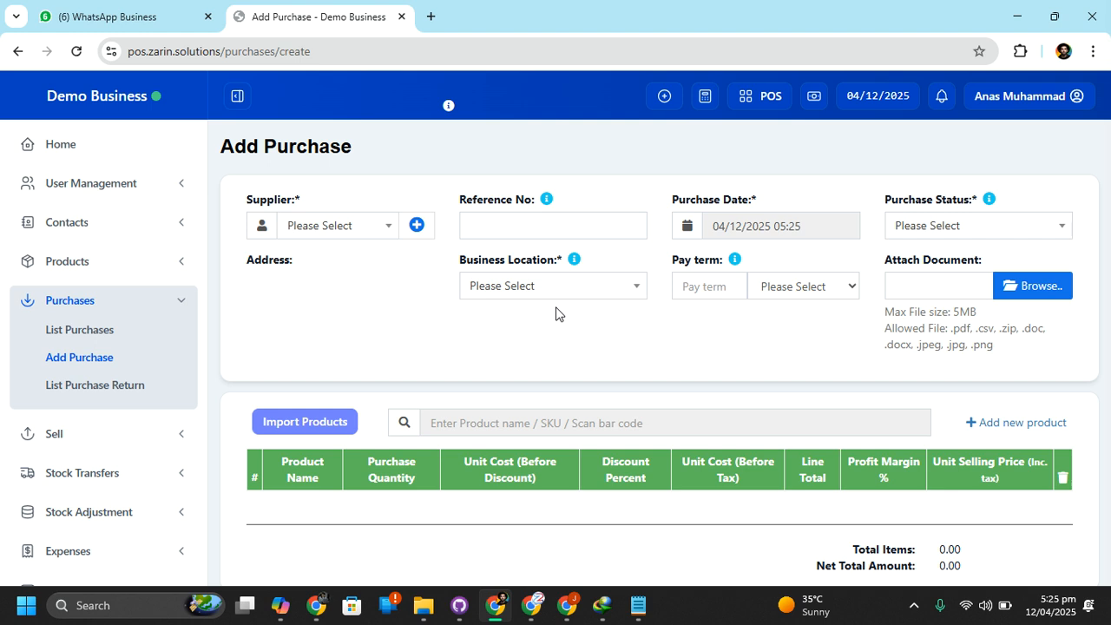
click(341, 234)
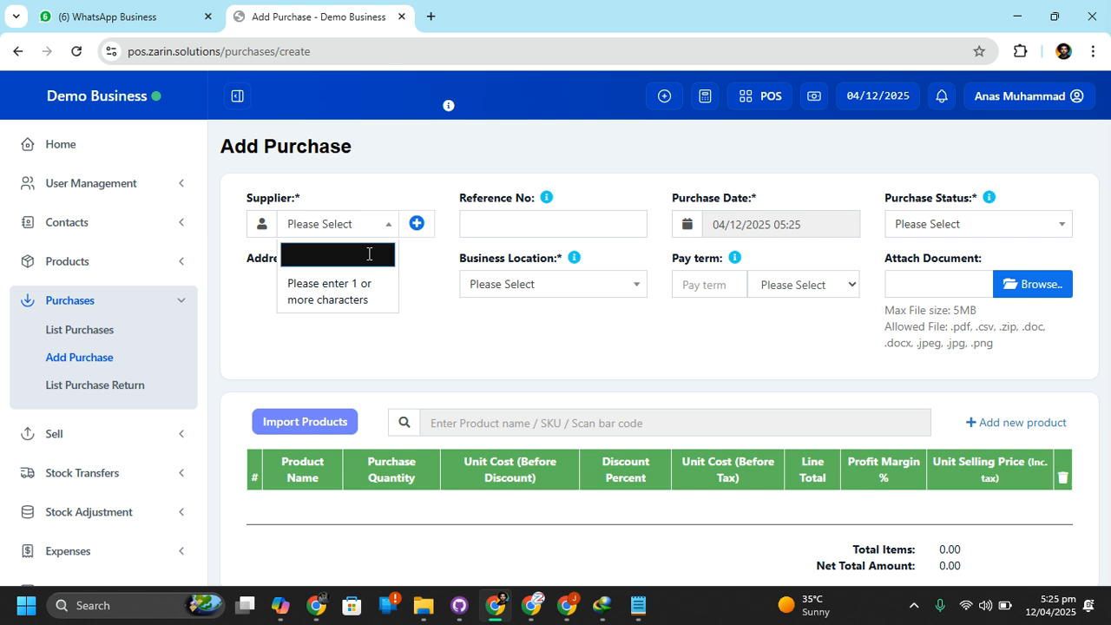
text(b)
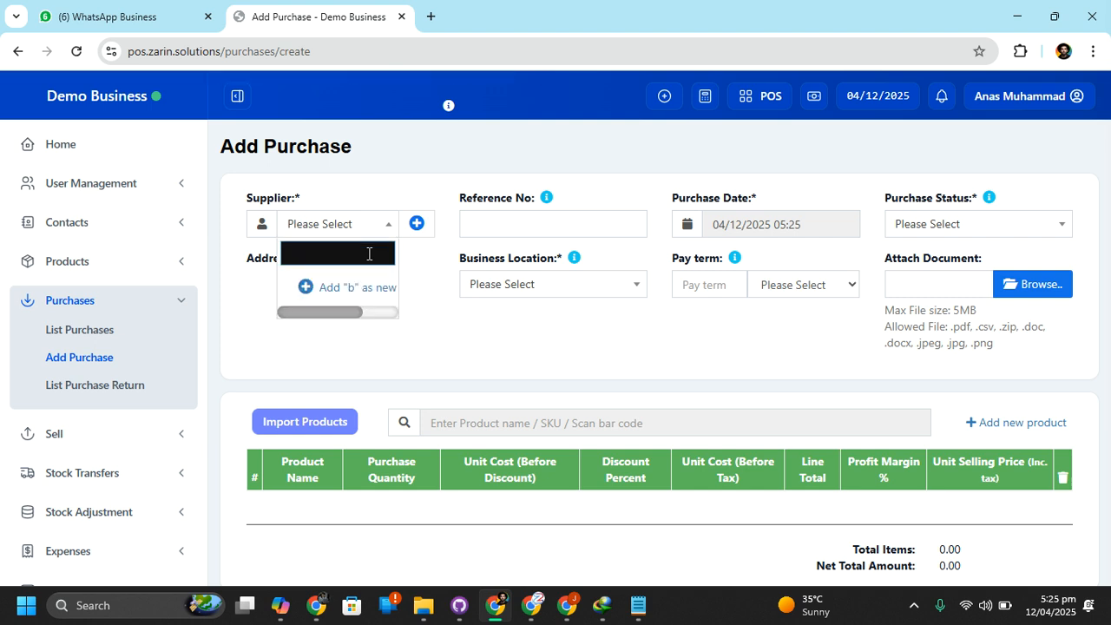
key(BackSpace)
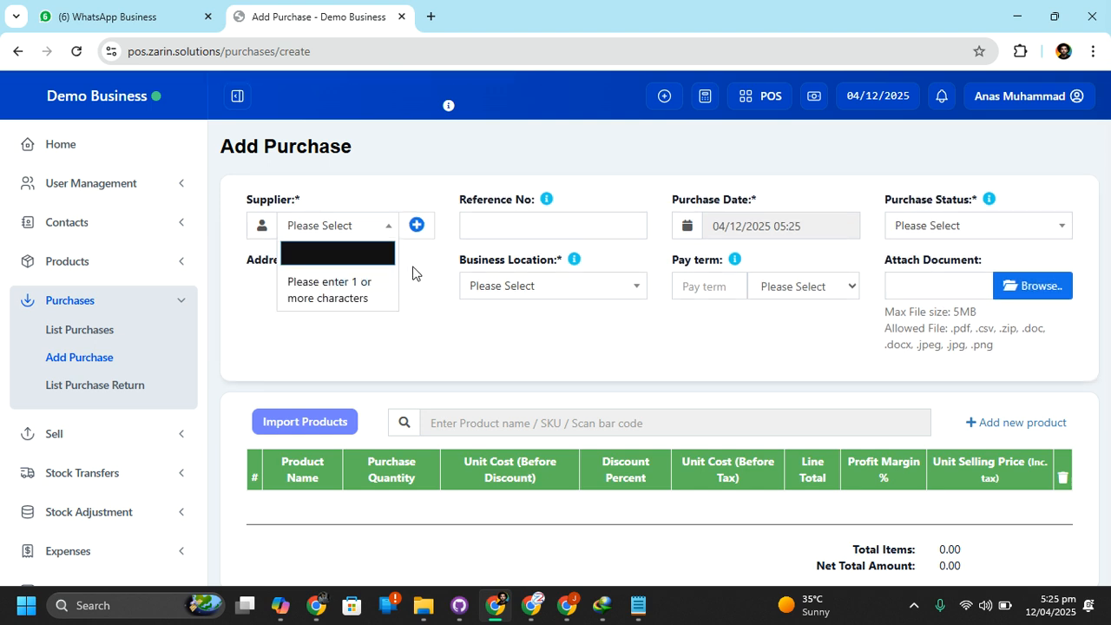
click(441, 262)
Start a new individual supplier contact for the purchase with the first name Local and try to save it
click(418, 223)
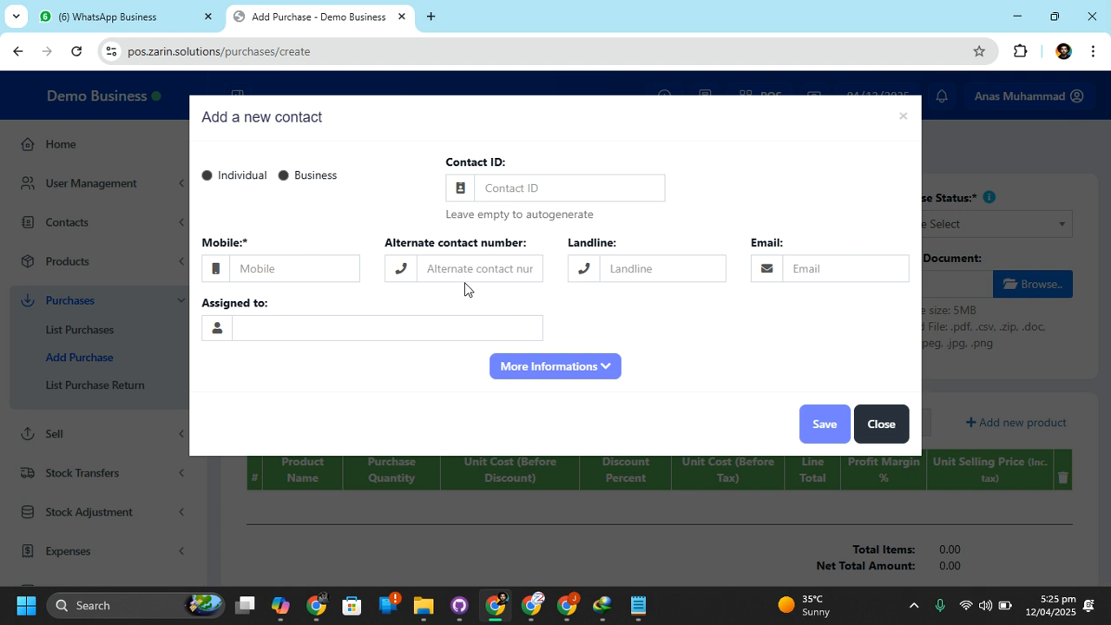
click(227, 180)
click(287, 265)
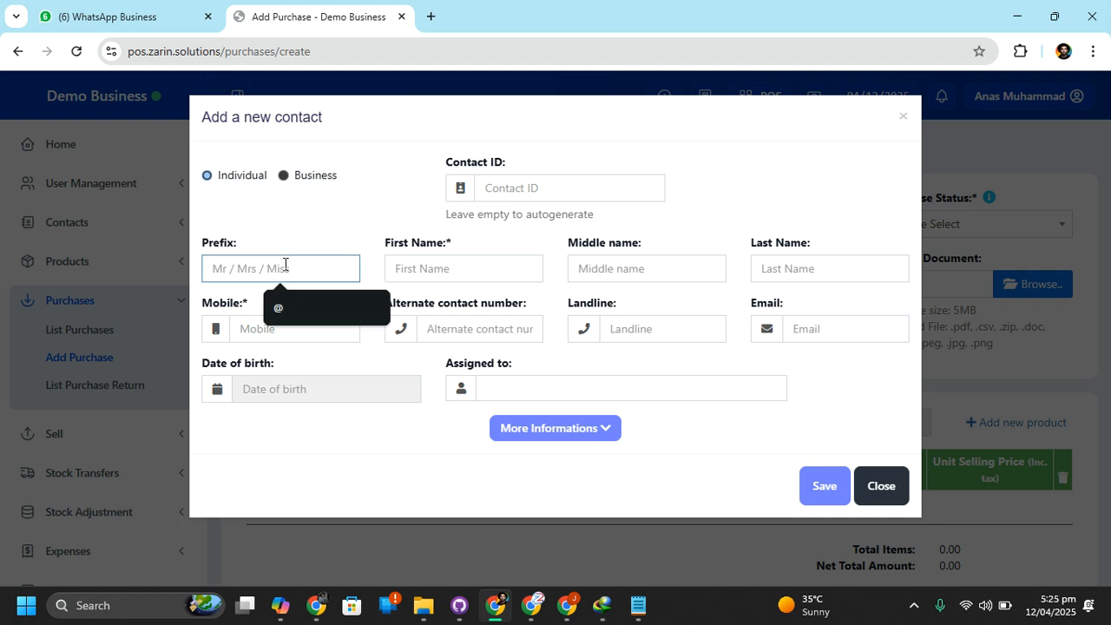
click(443, 267)
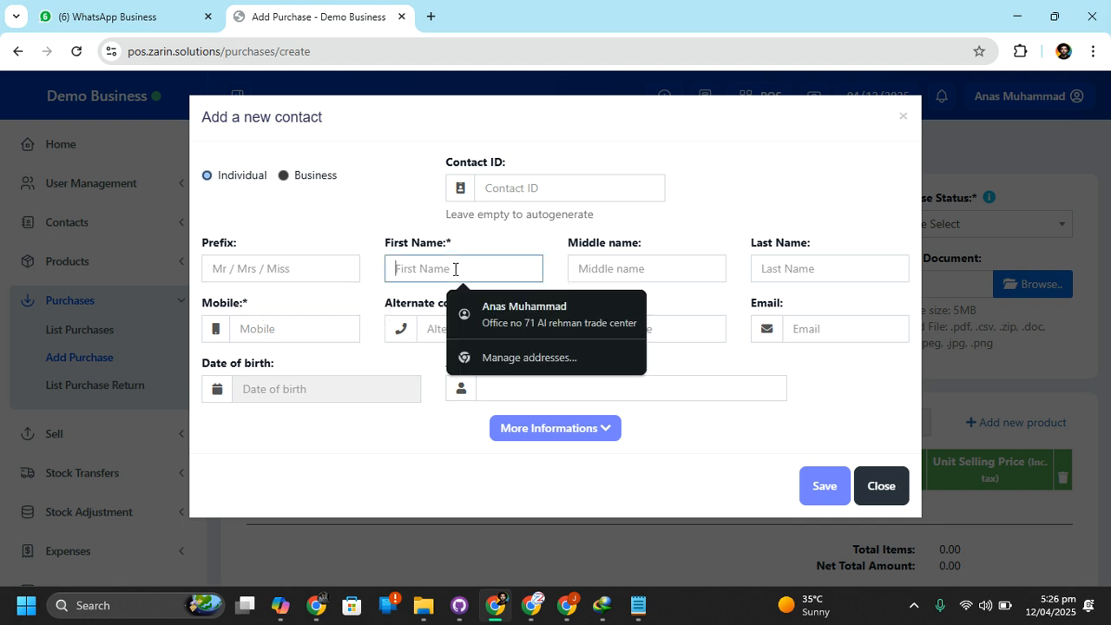
text(Local)
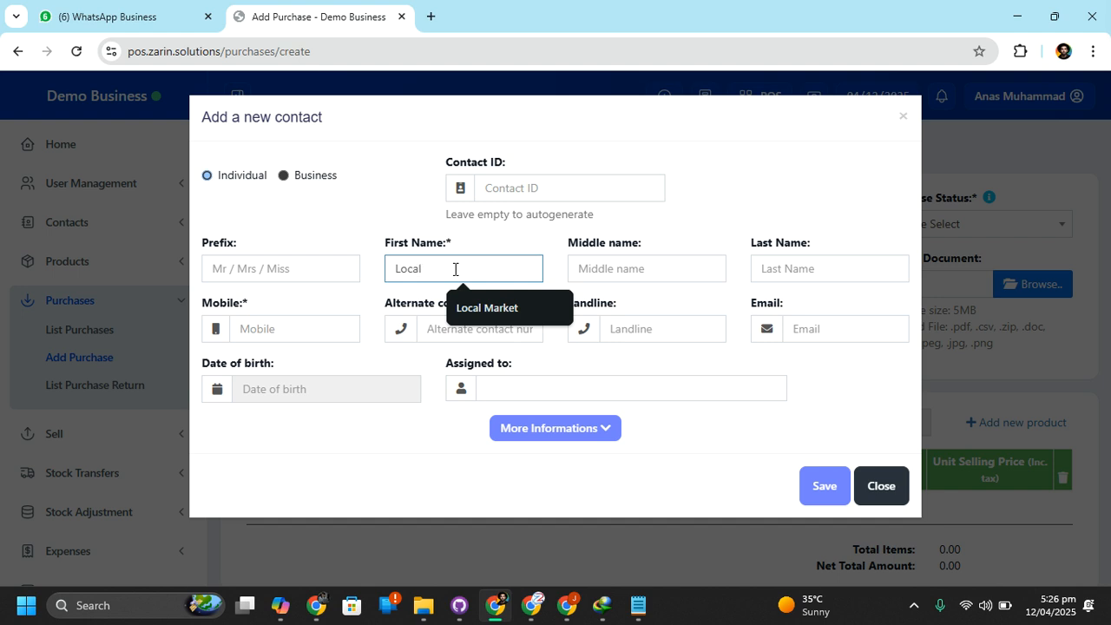
click(401, 438)
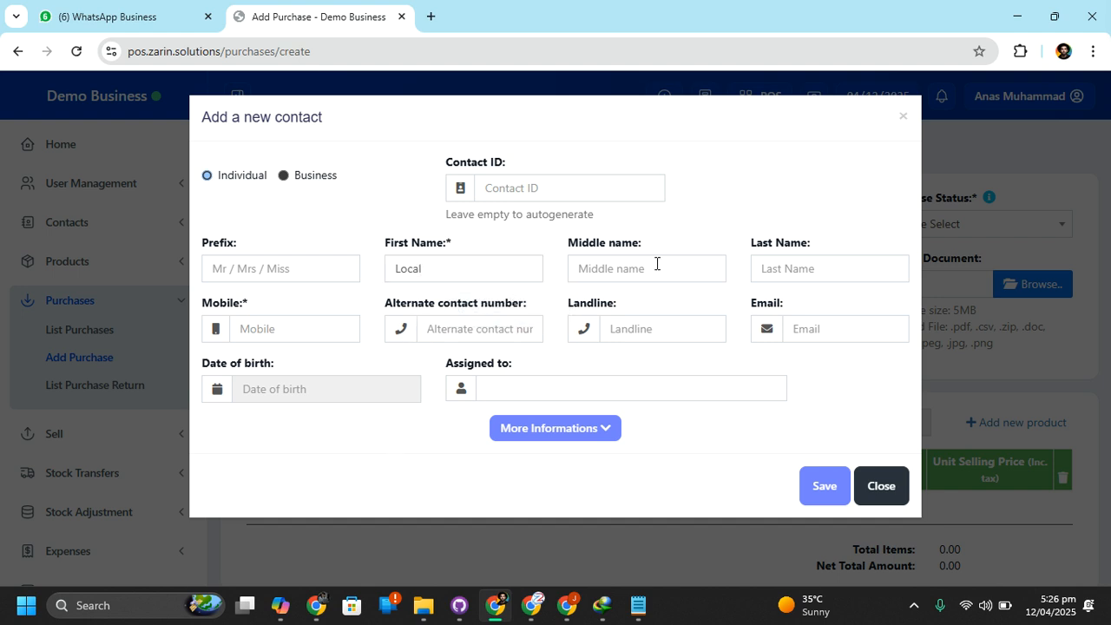
click(826, 483)
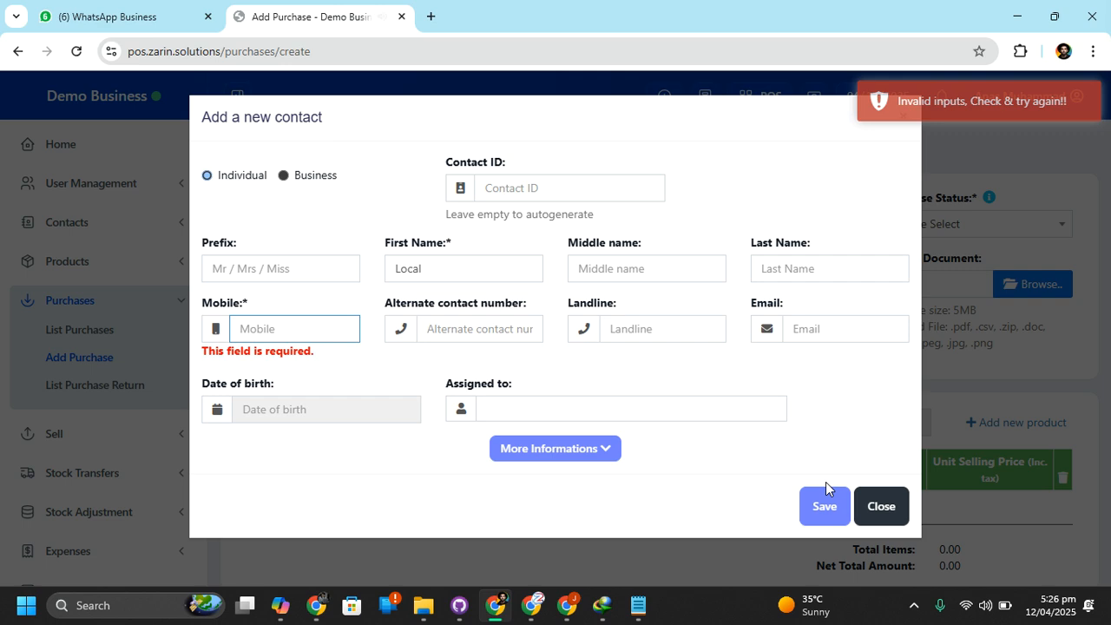
Fill in the contact's mobile number and save the new supplier, accepting that the number is already registered
click(281, 324)
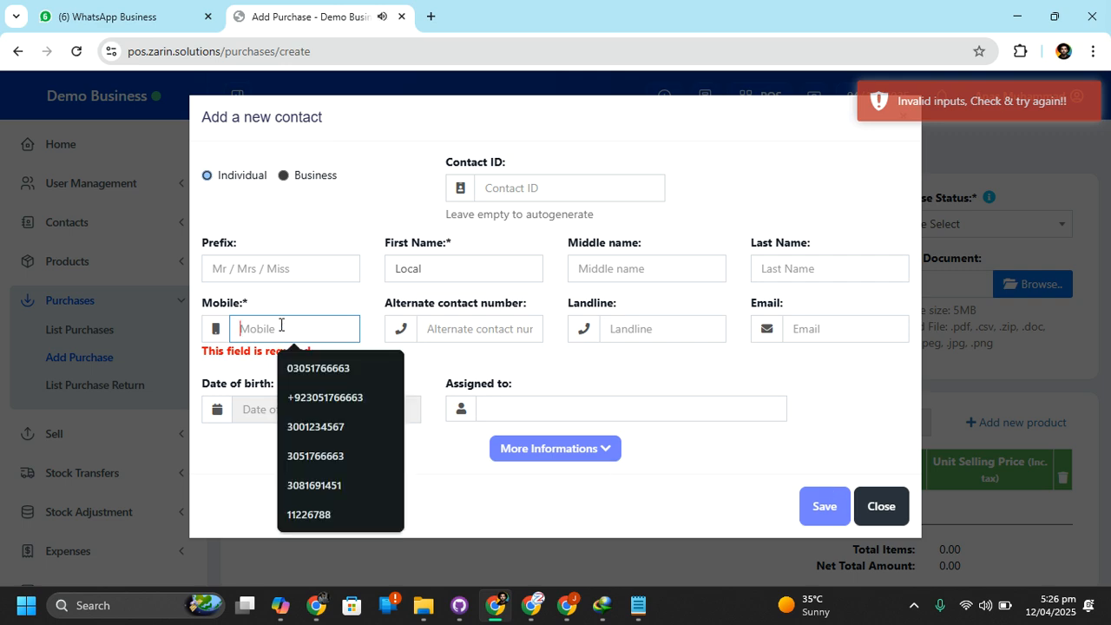
click(309, 366)
click(843, 492)
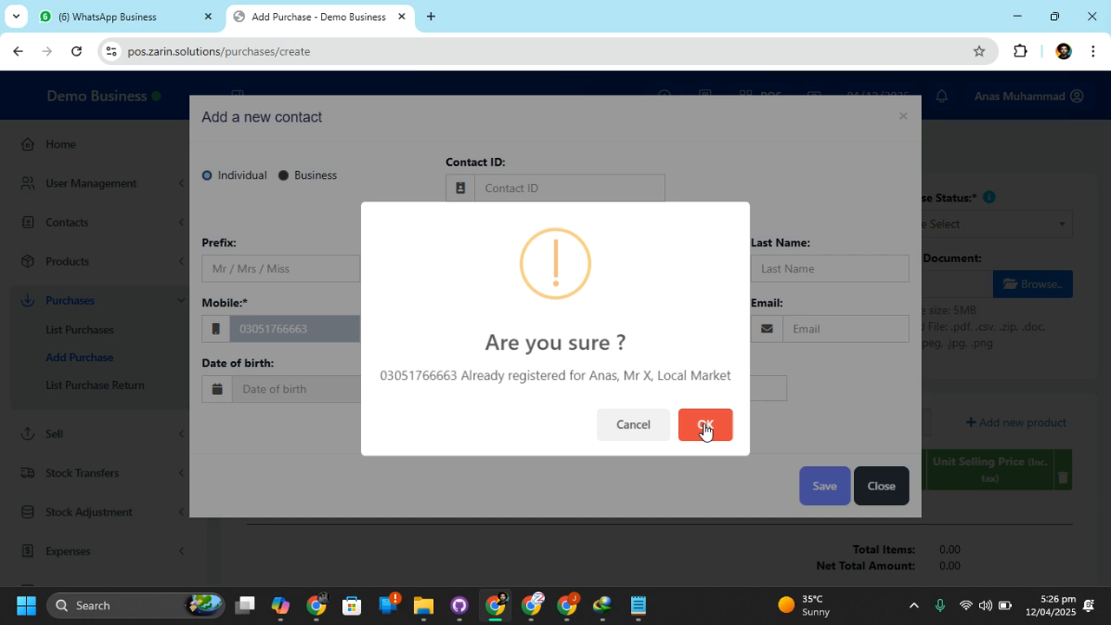
click(638, 426)
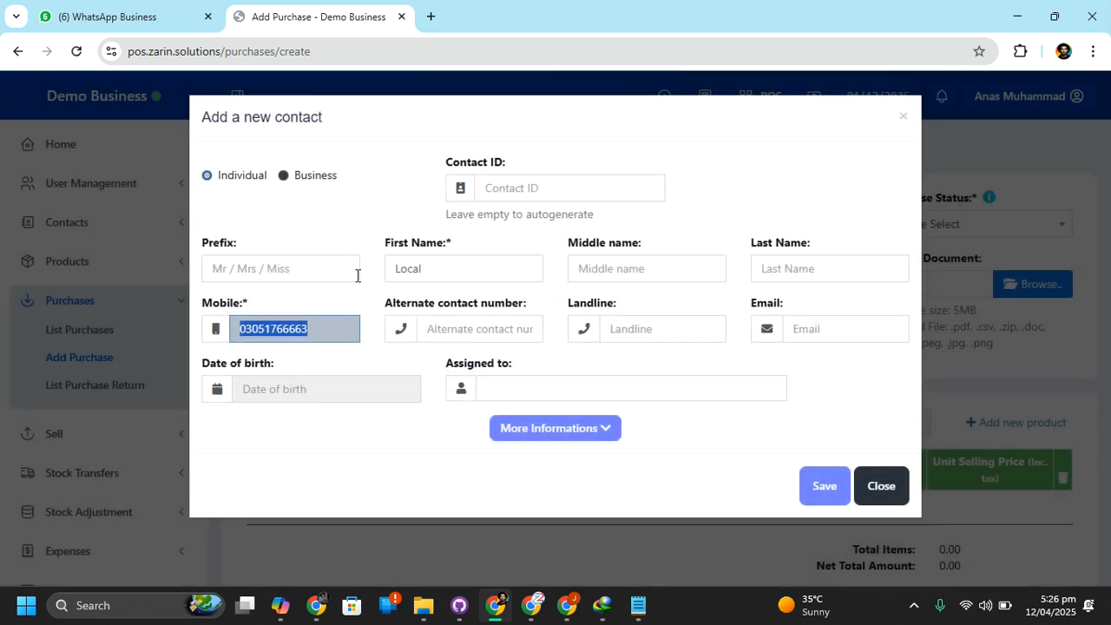
click(832, 486)
click(706, 424)
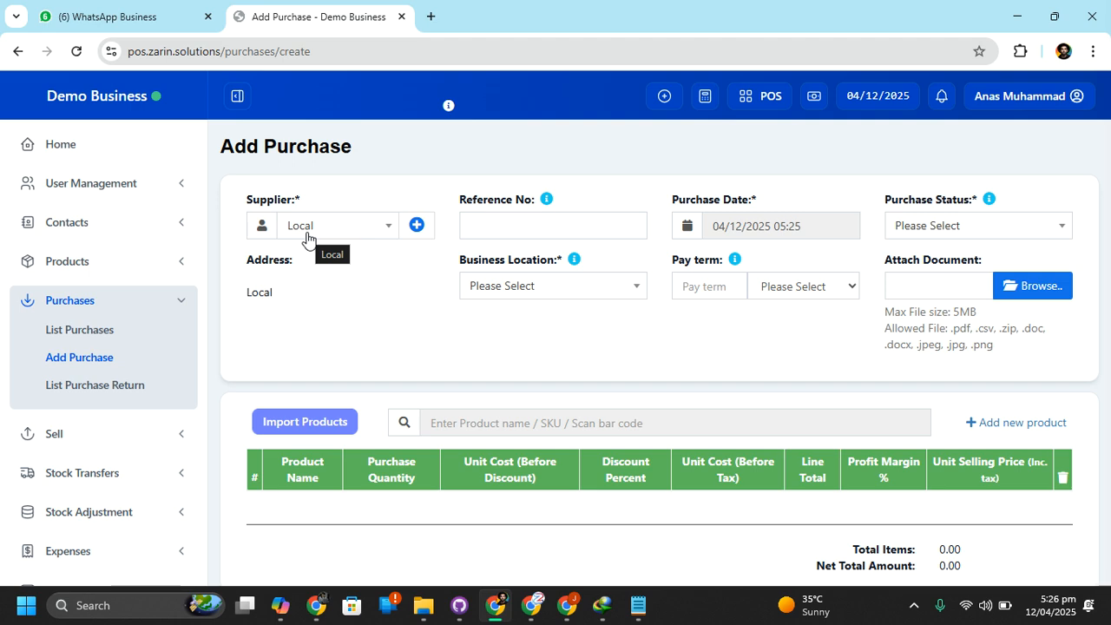
Dismiss the blank new contact form, then set the purchase's business location to Demo Business (BL0001) and its status to Received
click(417, 225)
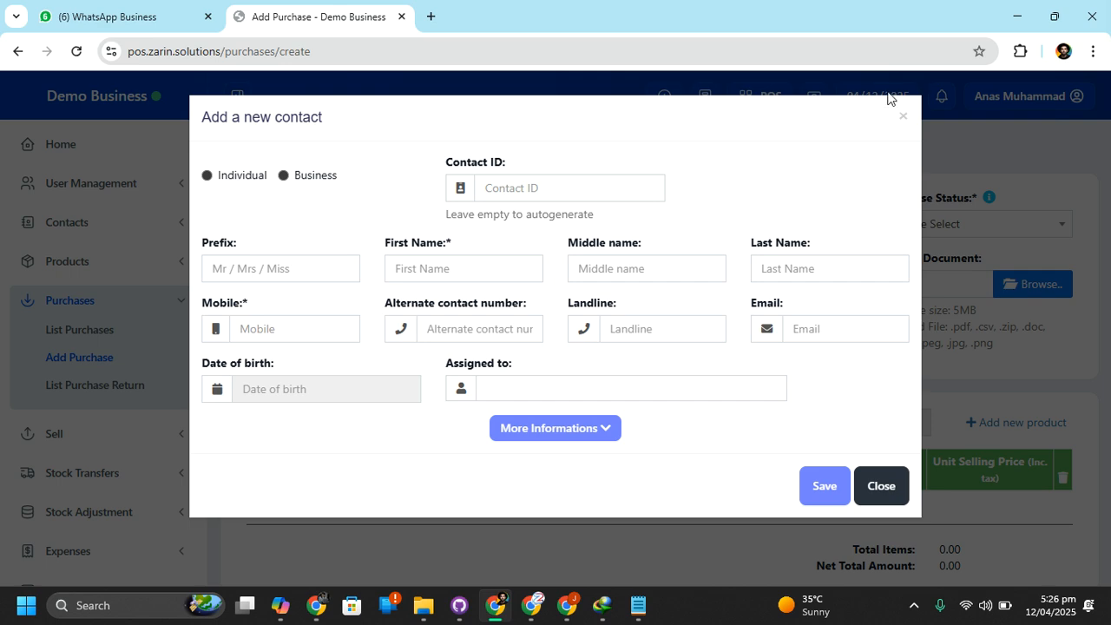
click(902, 117)
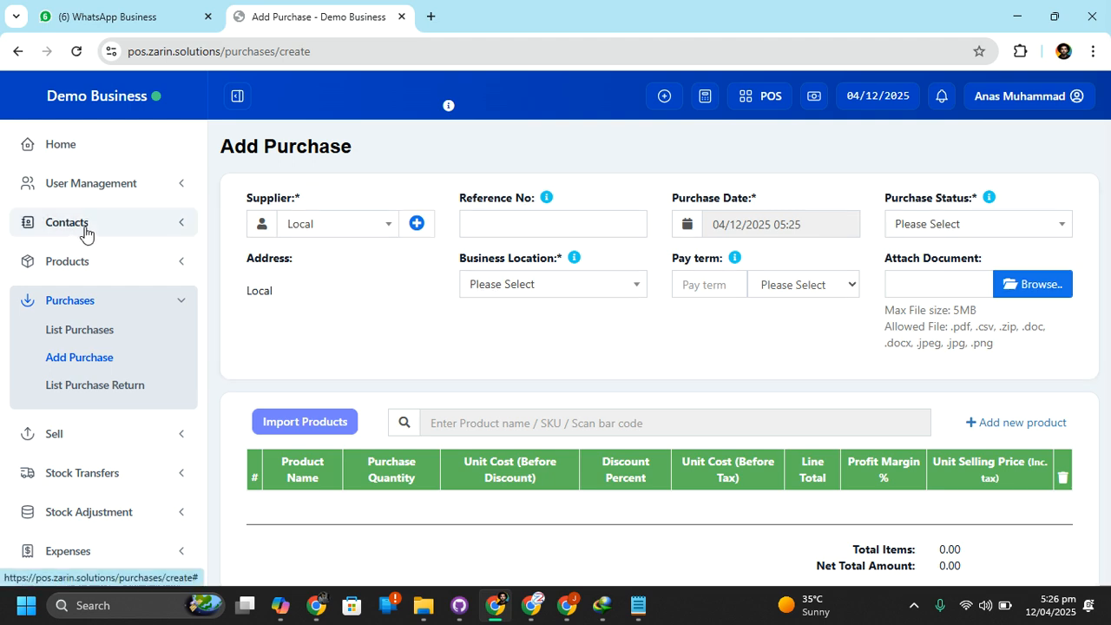
click(585, 290)
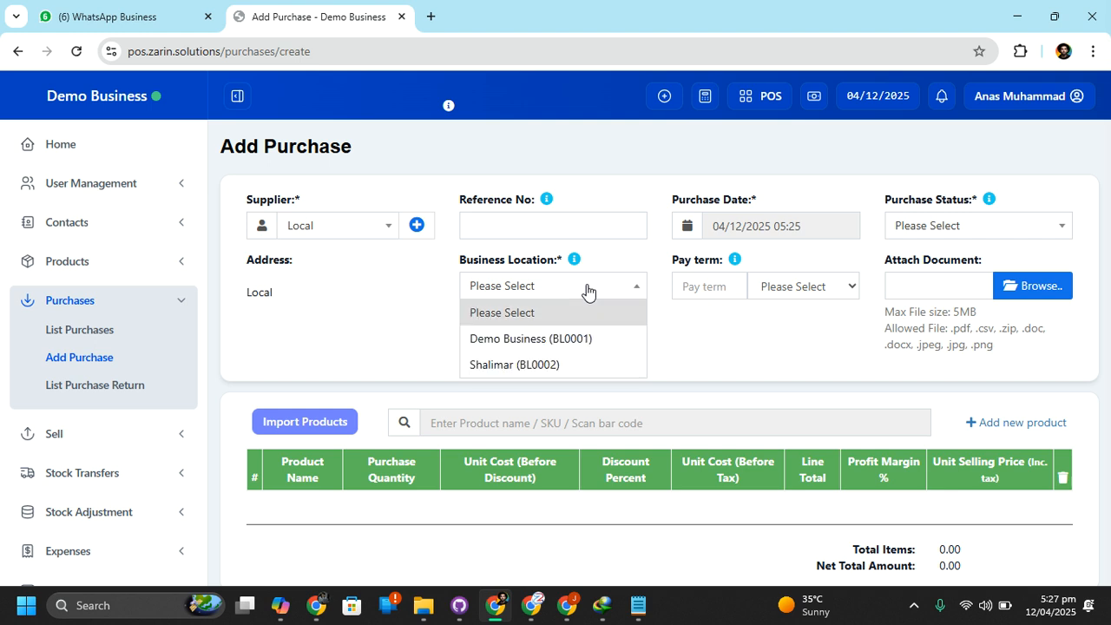
click(573, 340)
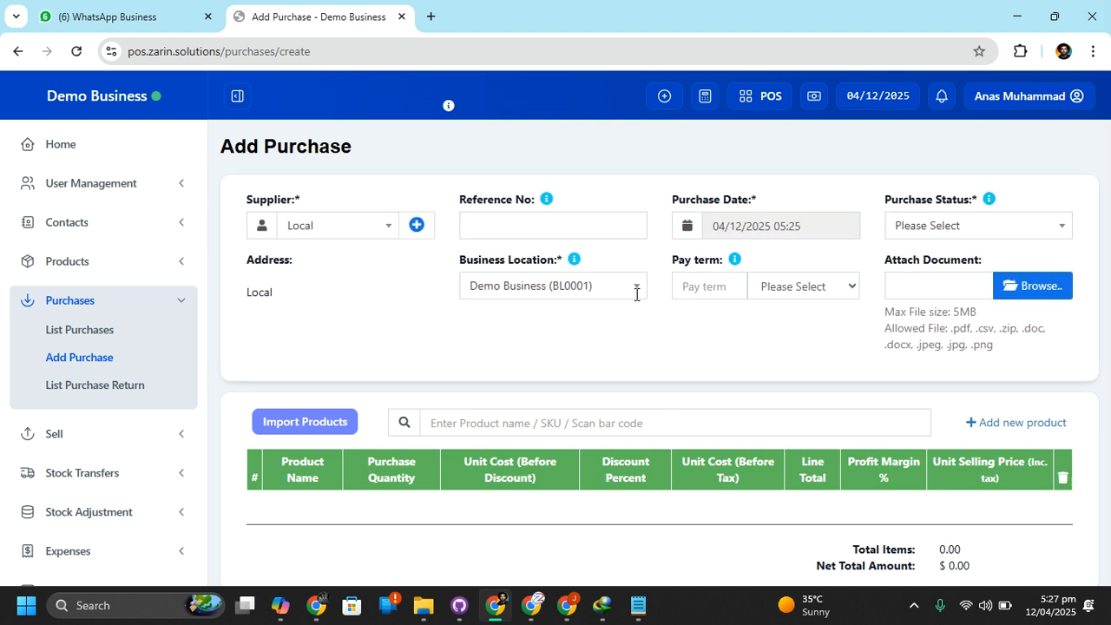
click(1005, 231)
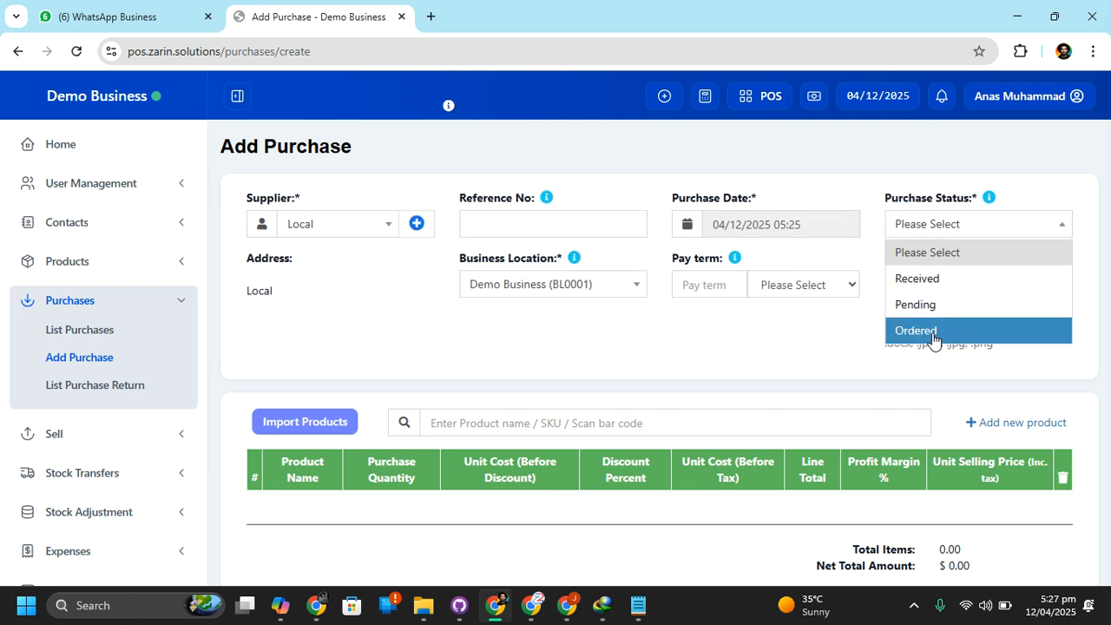
click(922, 278)
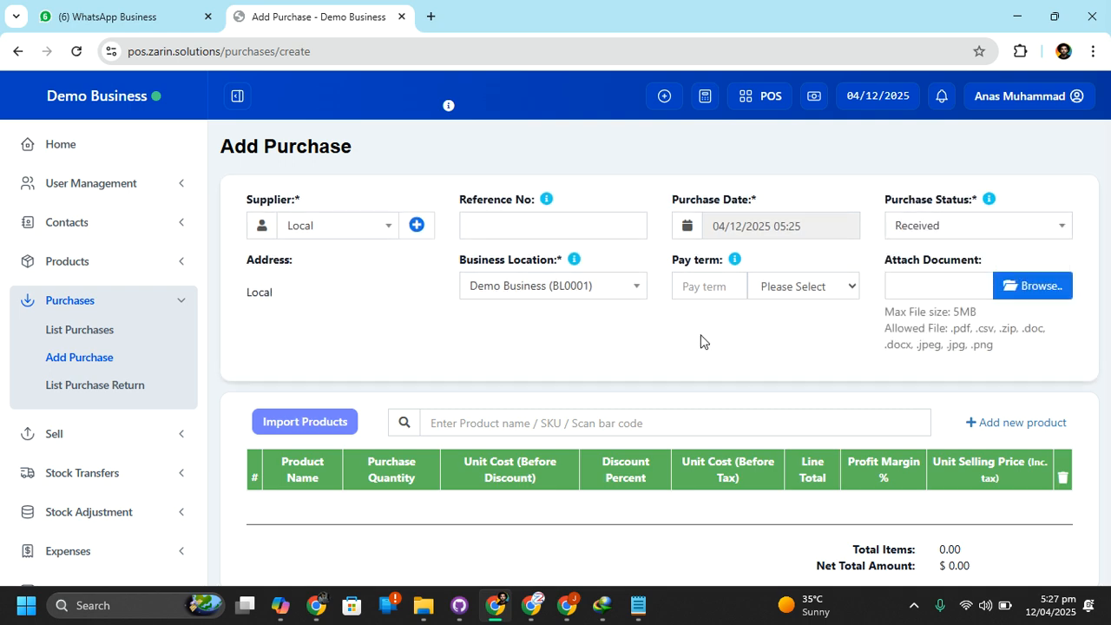
Try to add the cotton product to the purchase by searching for "cott" and "cot", declining to create a new product
scroll(702, 336, down, 2)
scroll(702, 338, down, 1)
click(505, 210)
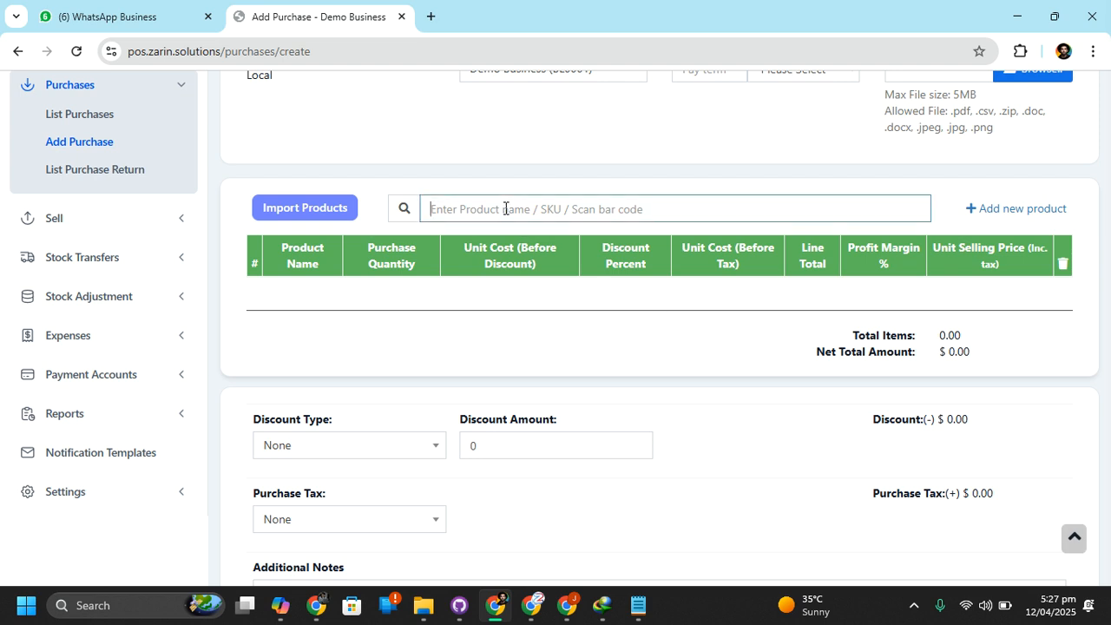
text(cott)
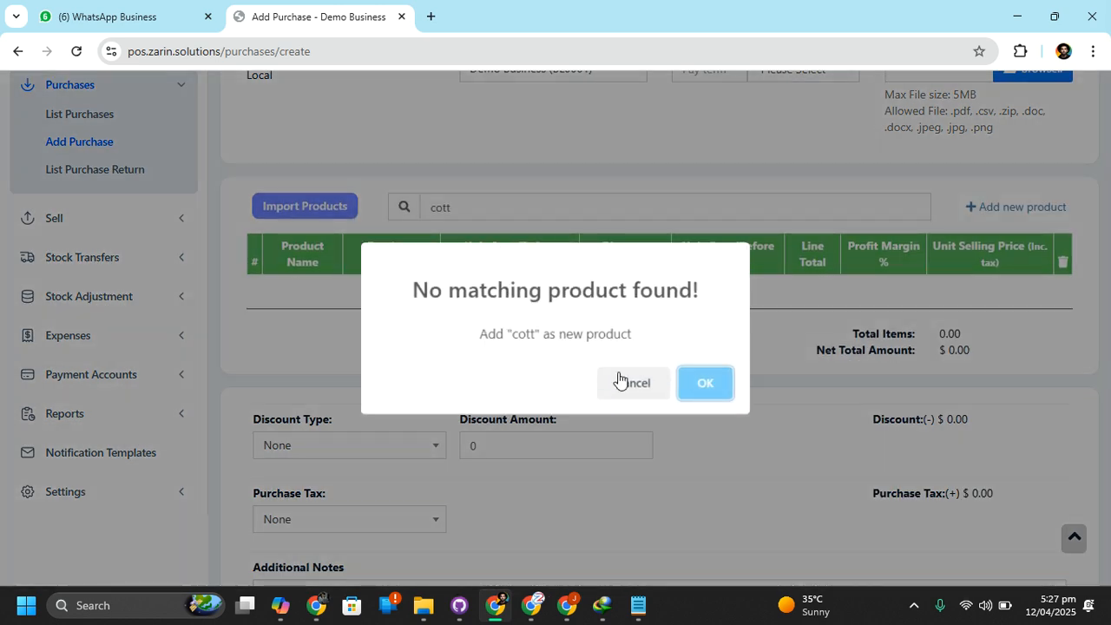
click(638, 392)
double_click(529, 213)
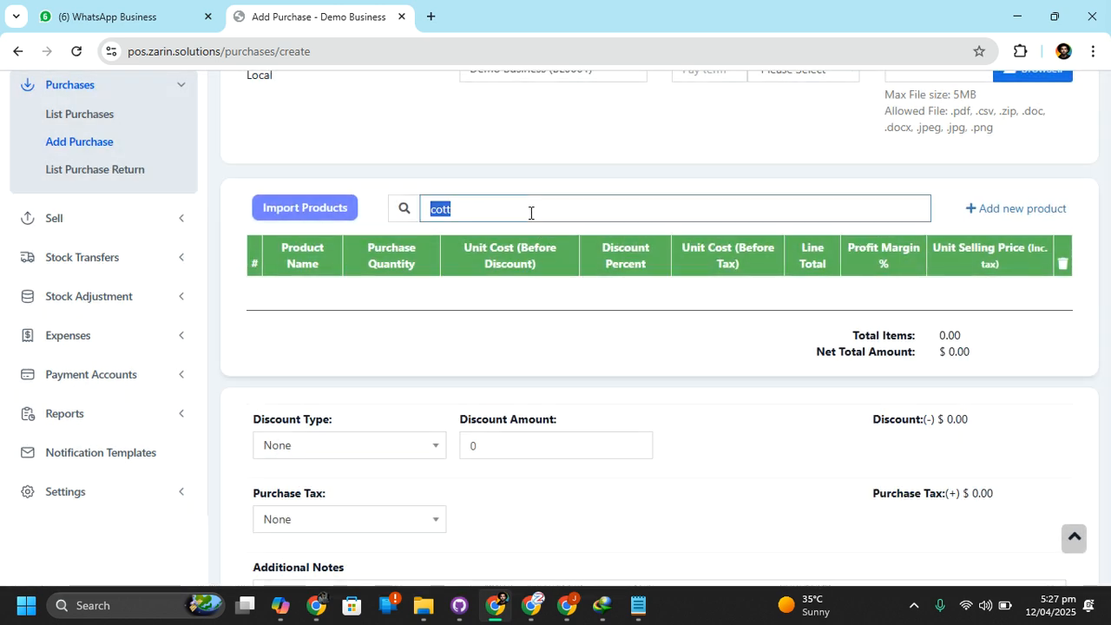
key(BackSpace)
text(cot)
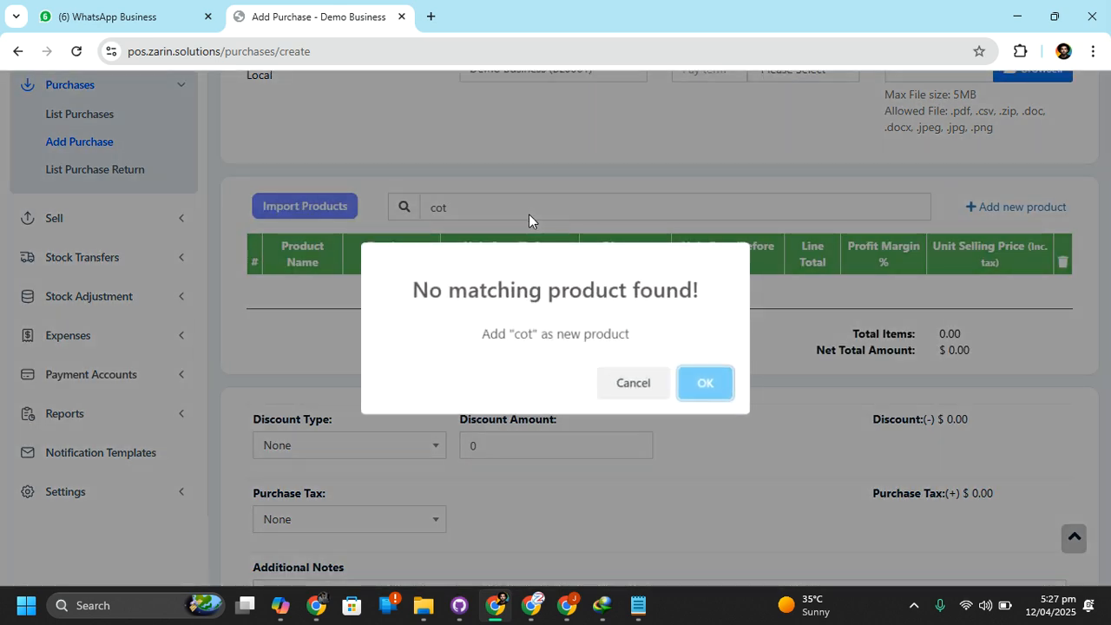
click(647, 390)
Switch the purchase's business location to Shalimar (BL0002), then reset it to Please Select
scroll(564, 339, up, 2)
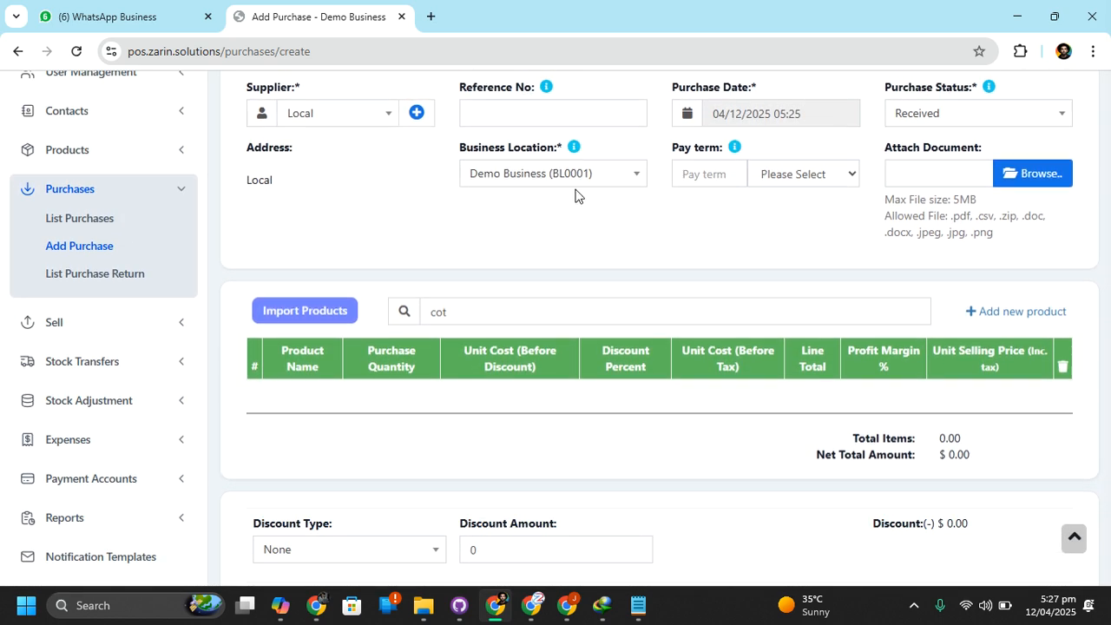
click(579, 174)
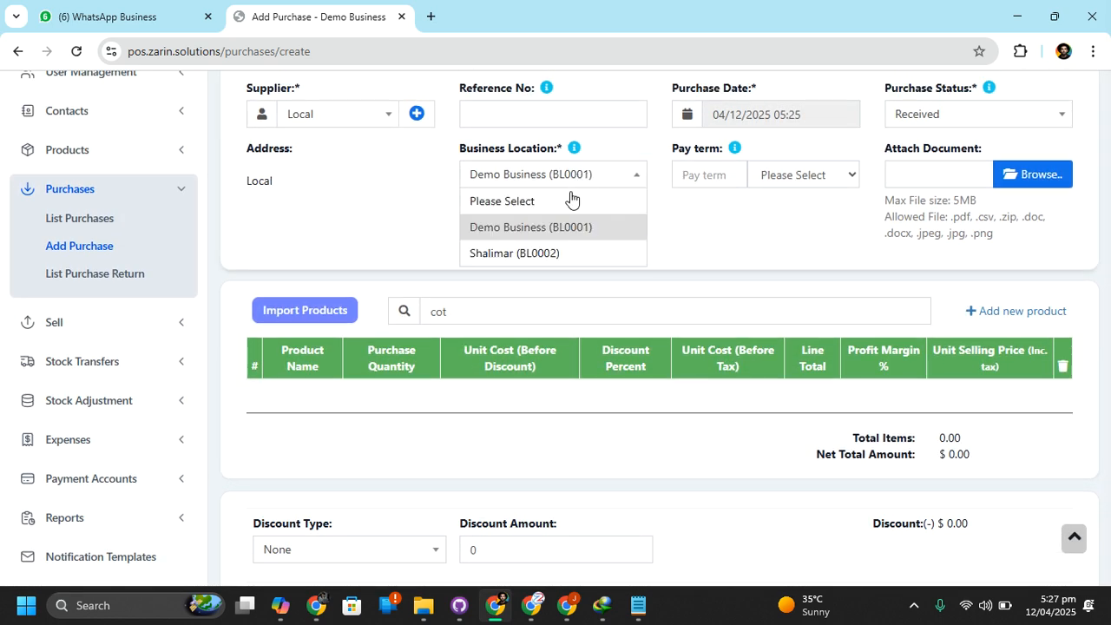
click(547, 251)
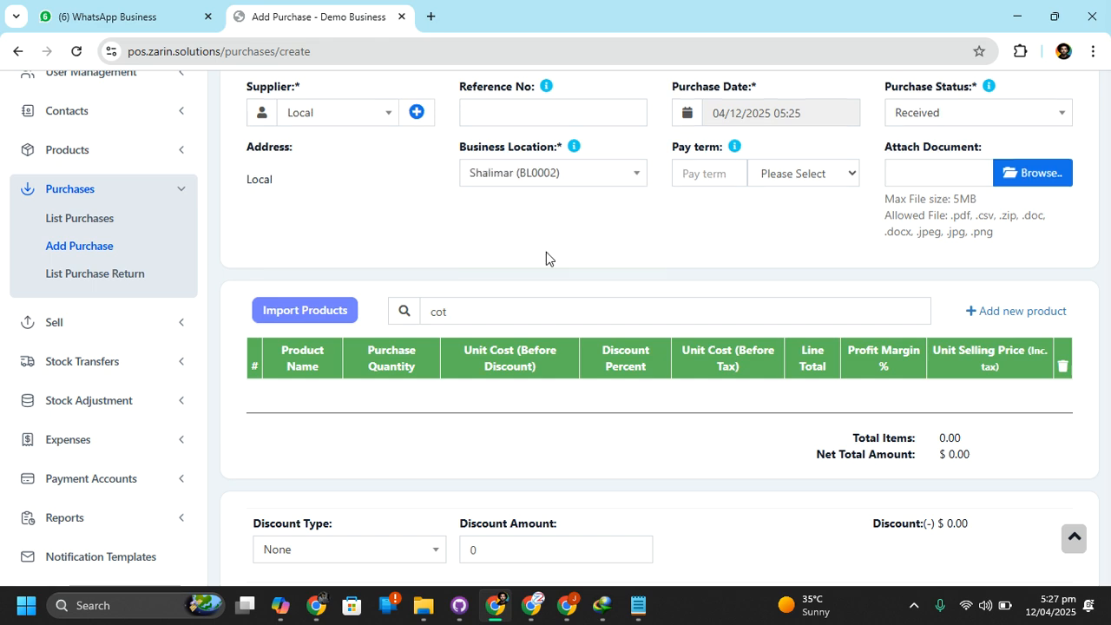
click(530, 181)
click(520, 200)
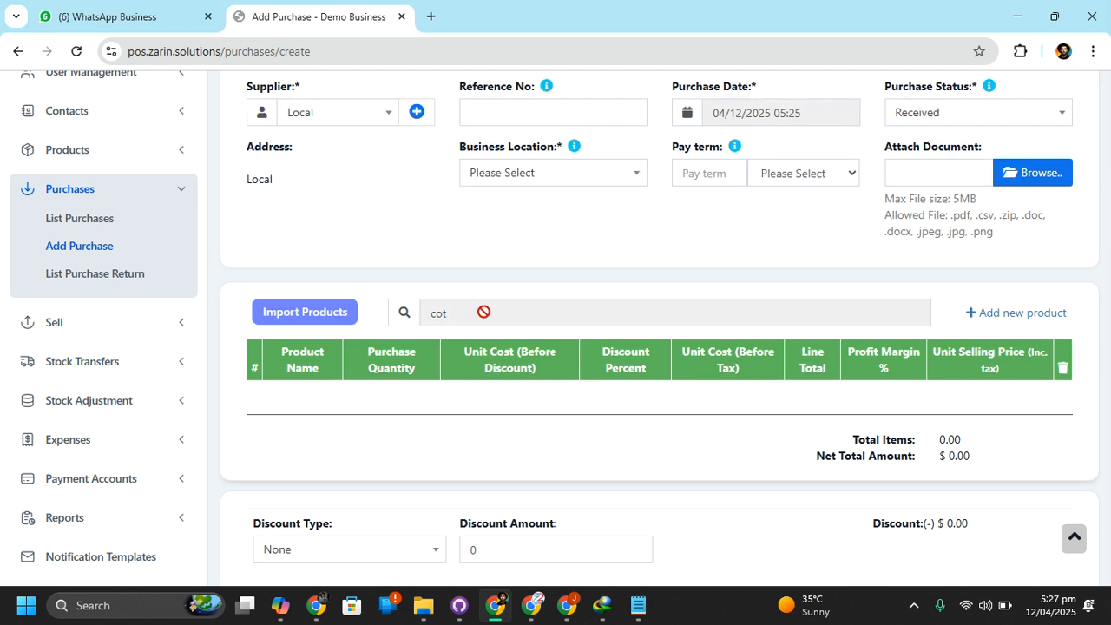
Open the product list in a separate browser tab, keeping the purchase form open
scroll(485, 314, up, 2)
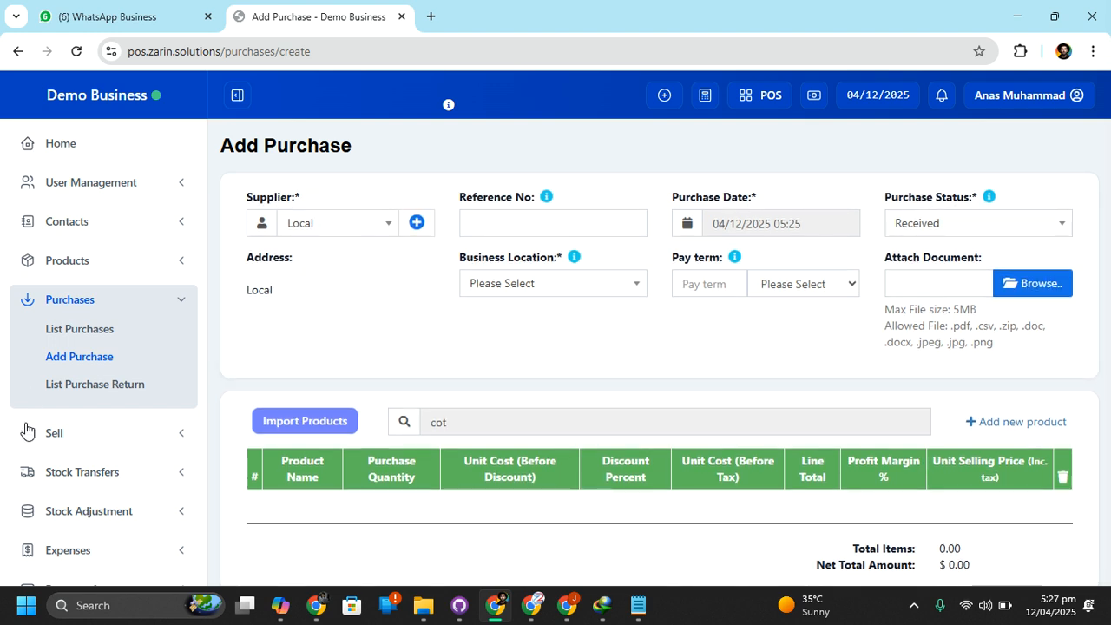
scroll(104, 328, down, 1)
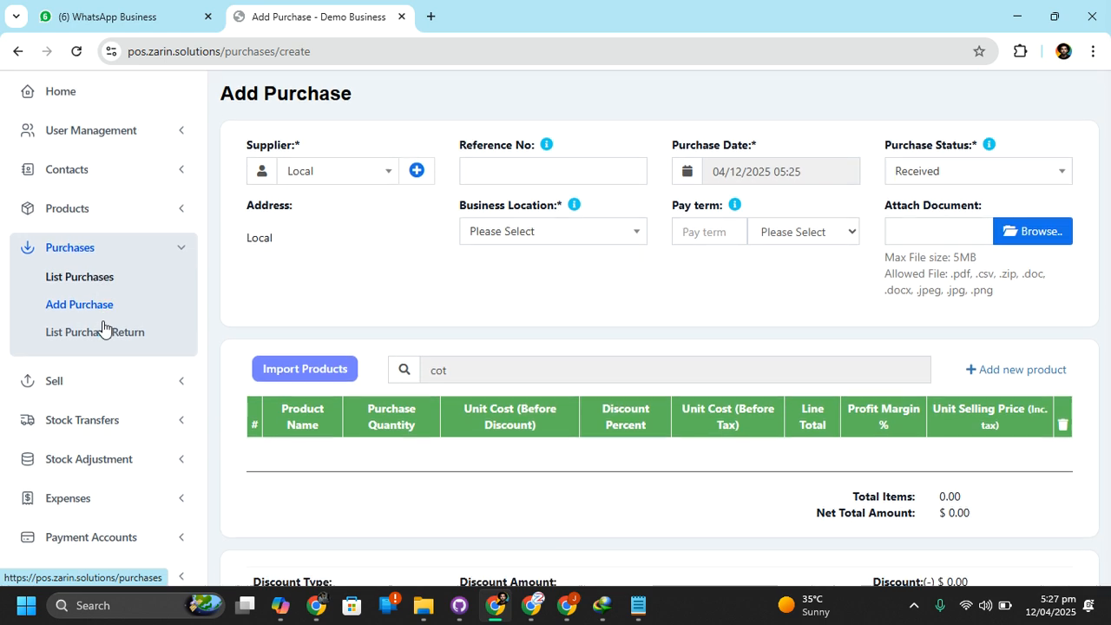
scroll(104, 328, up, 1)
click(91, 261)
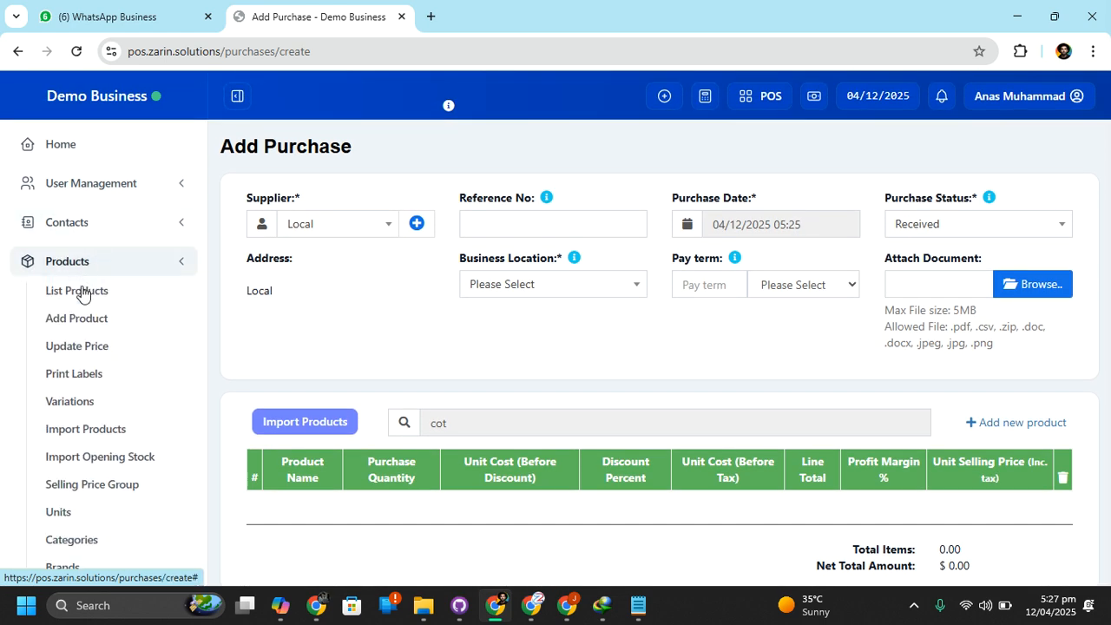
right_click(80, 298)
click(126, 319)
click(491, 7)
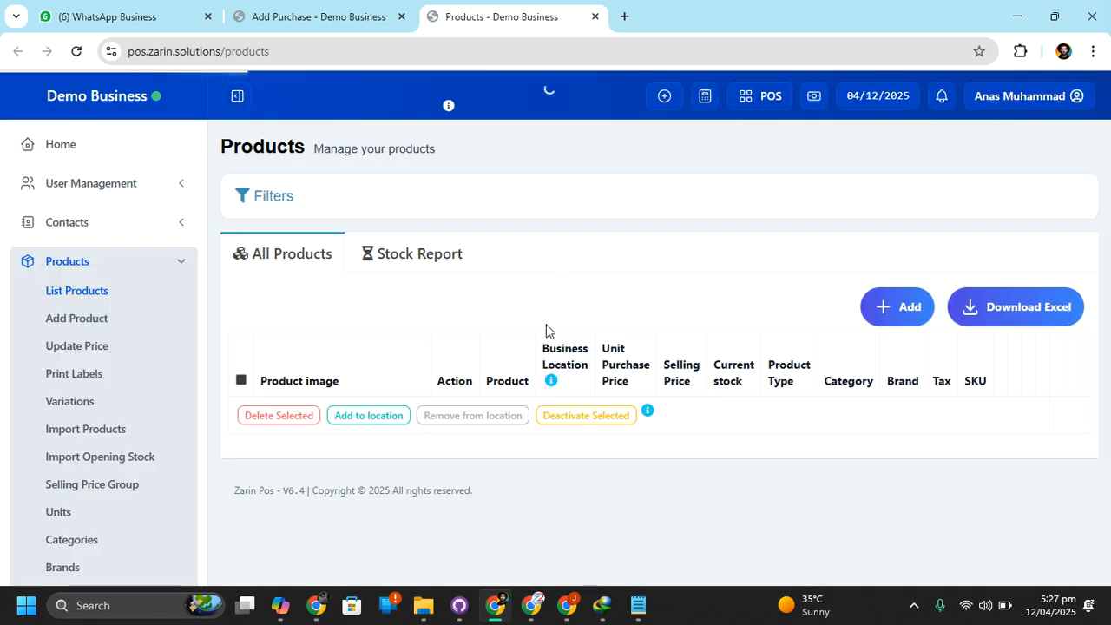
Examine the cotton product's details, including the locations it is available in, and close them
scroll(546, 330, down, 2)
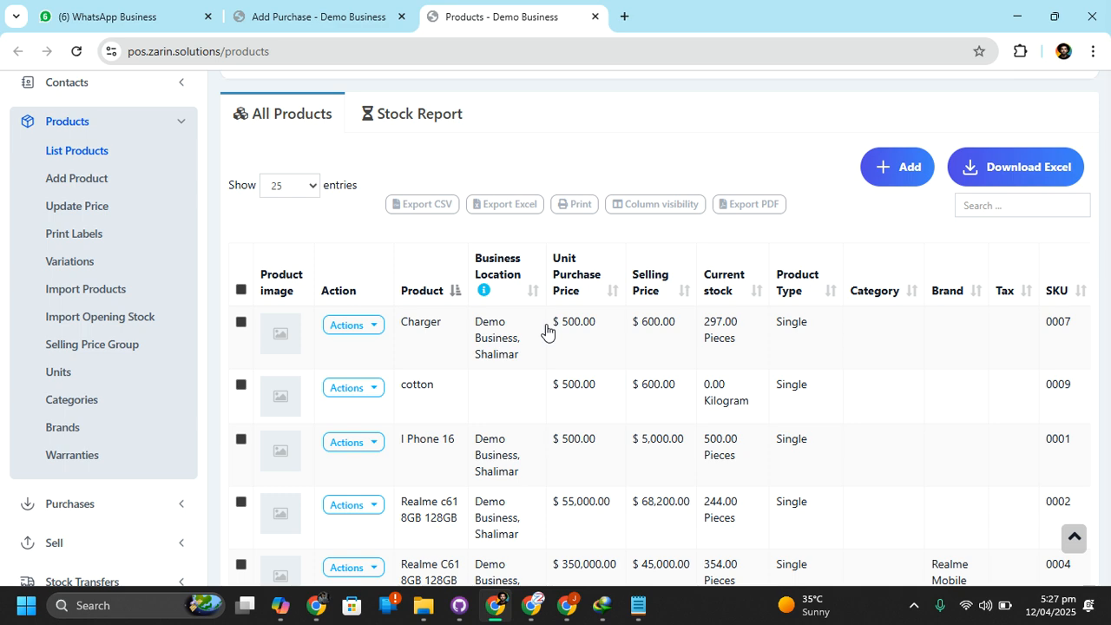
scroll(414, 405, down, 1)
scroll(414, 405, down, 1)
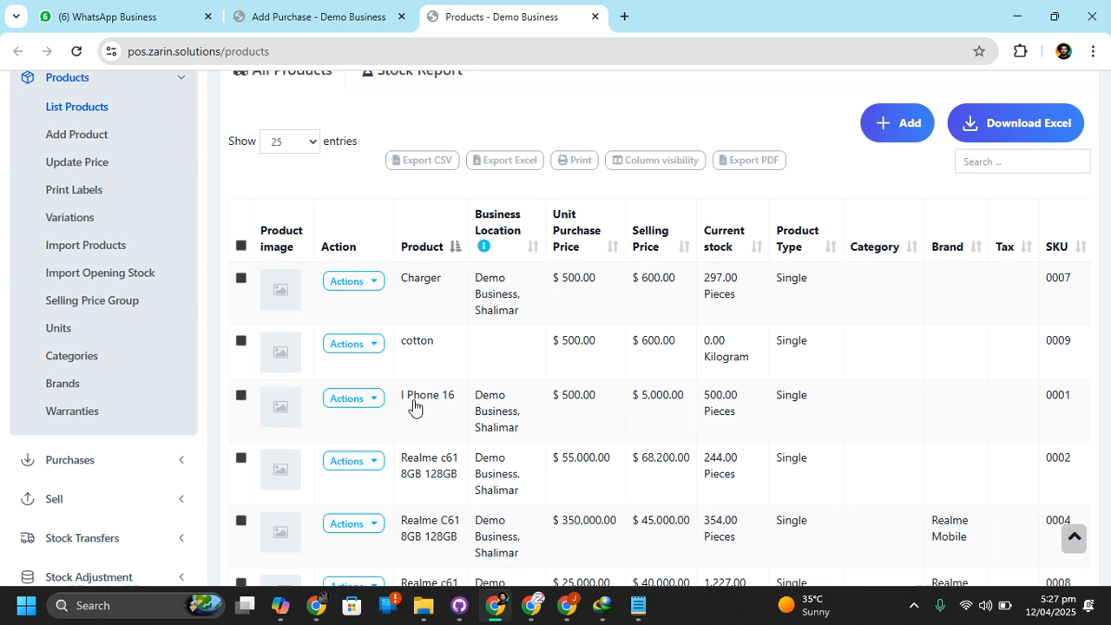
click(502, 351)
scroll(534, 356, down, 1)
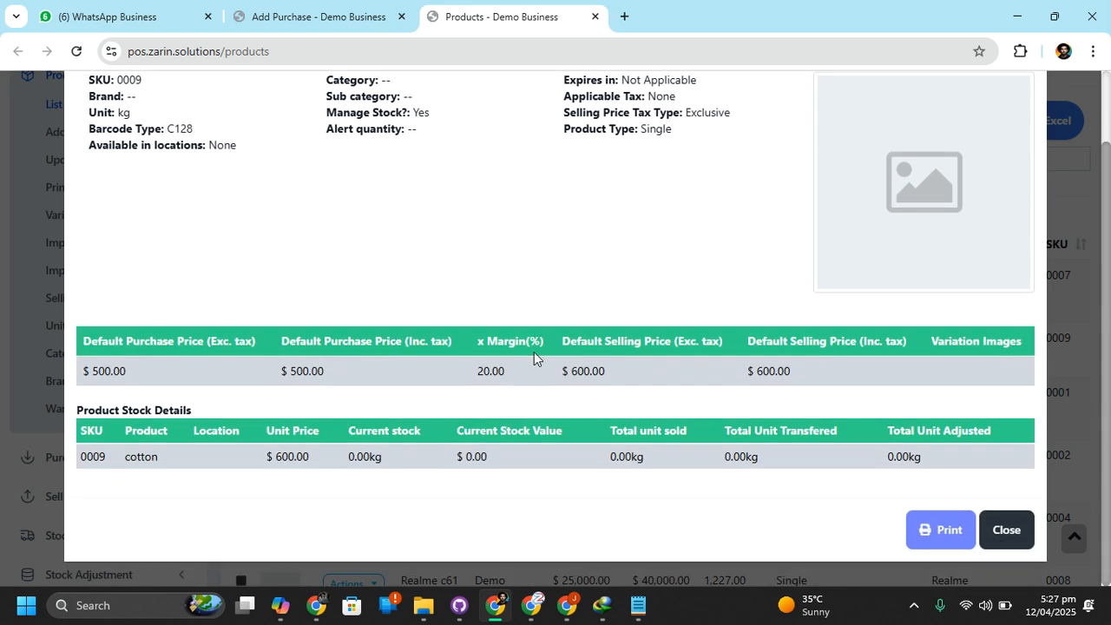
click(1007, 529)
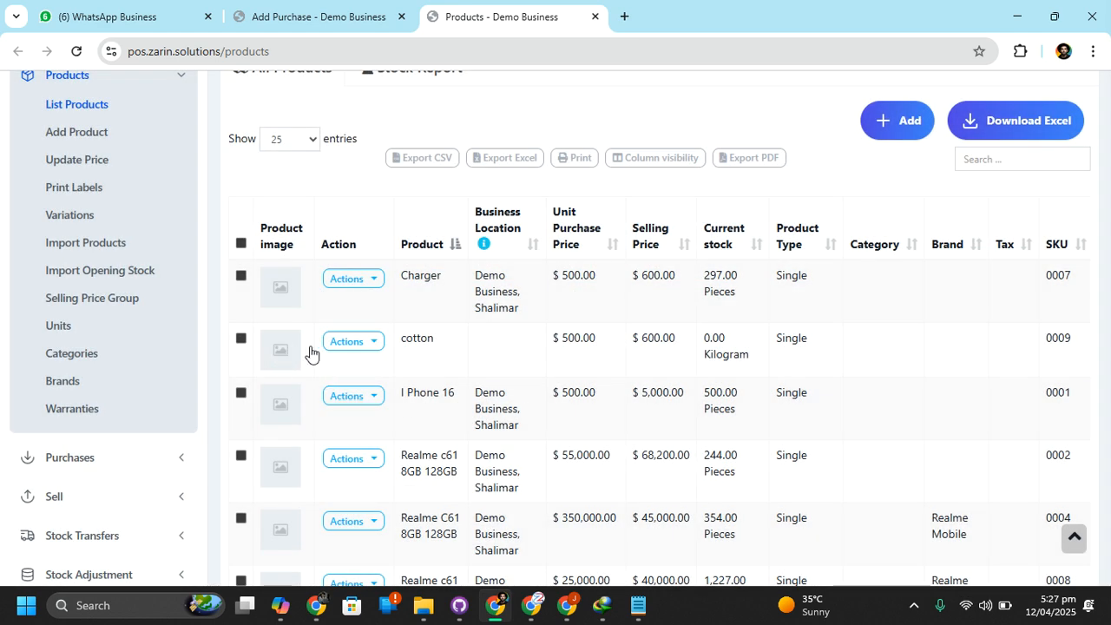
Edit the cotton product to assign the business locations Demo Business (BL0001) and Shalimar (BL0002), and save the update
click(344, 340)
click(370, 418)
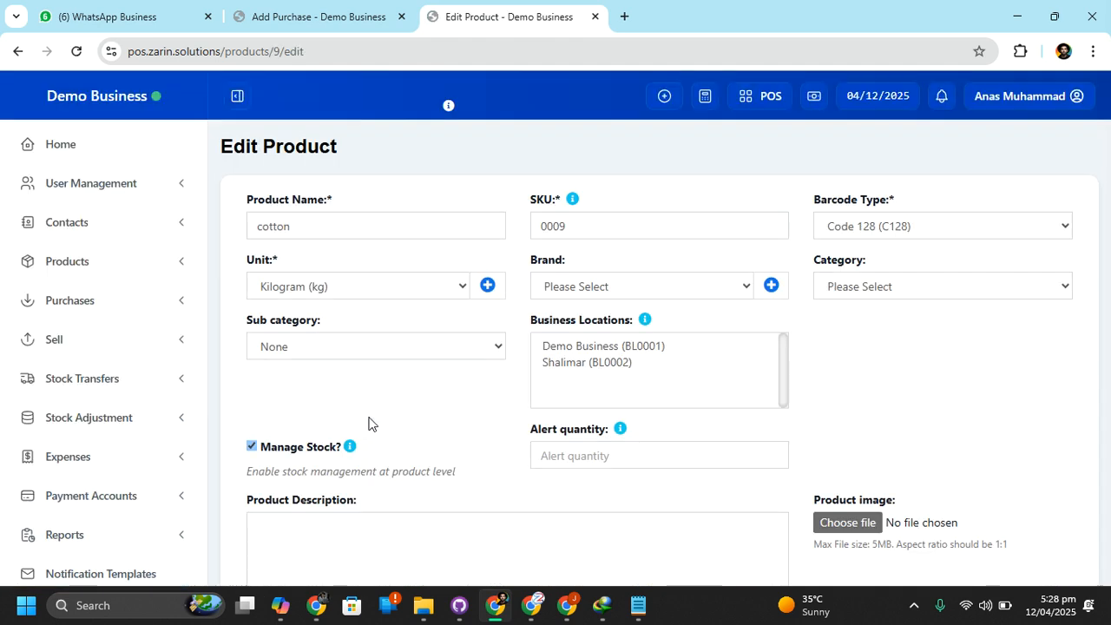
click(630, 347)
click(616, 380)
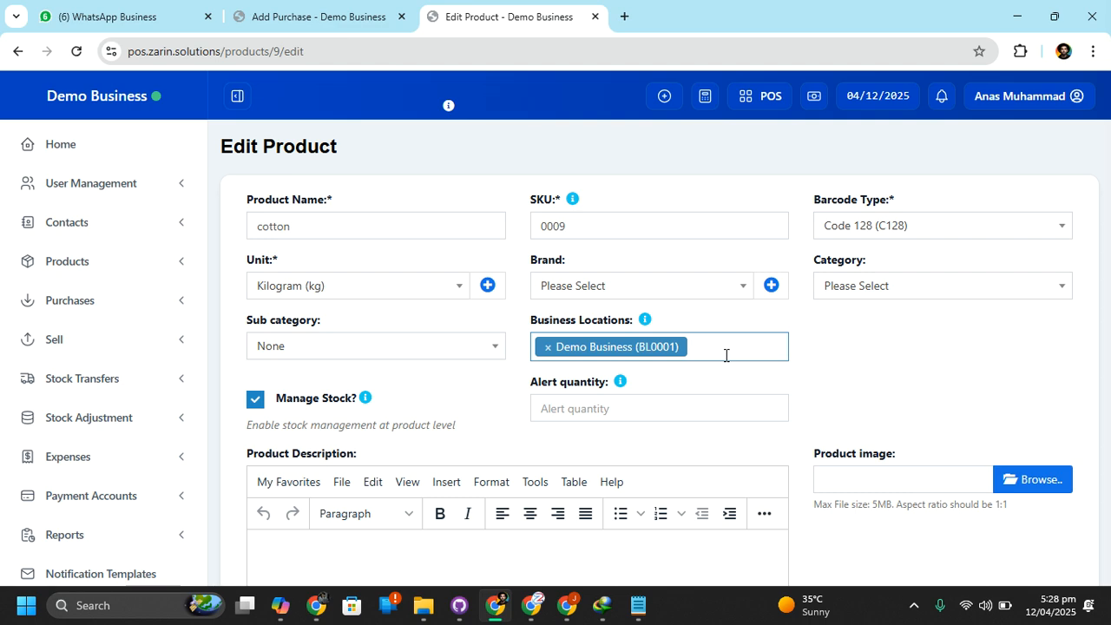
click(727, 354)
click(705, 408)
scroll(706, 409, down, 15)
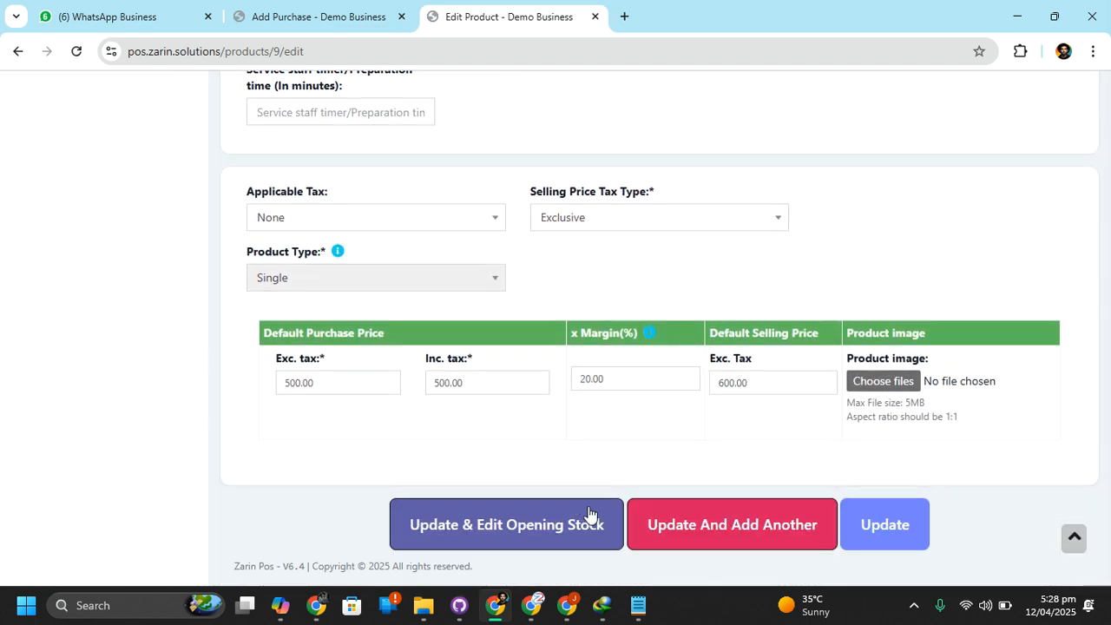
click(881, 526)
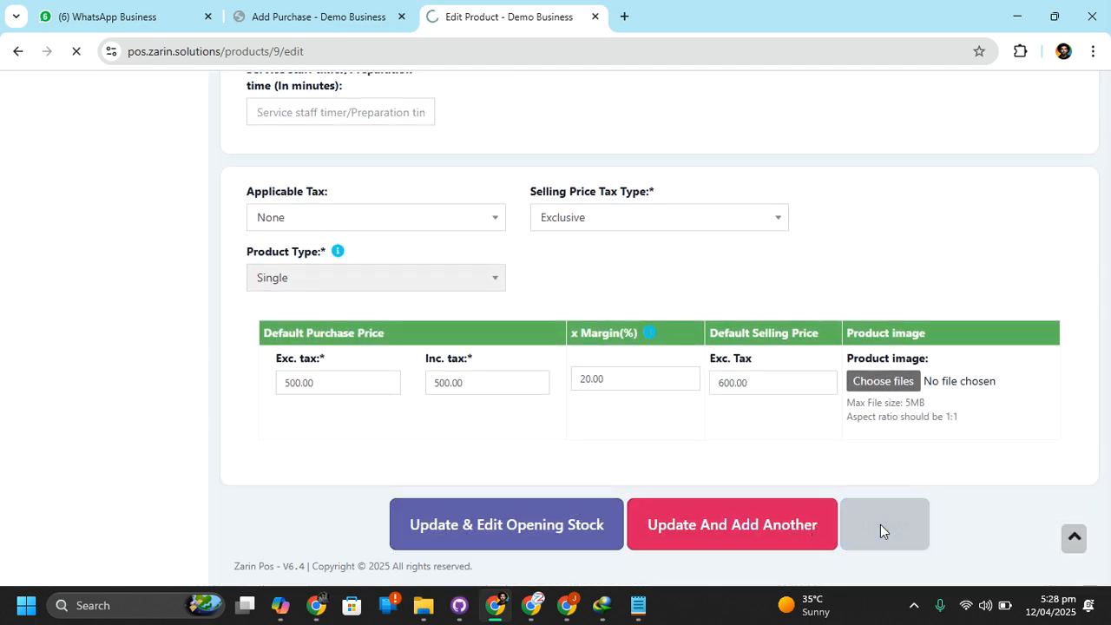
Return to the purchase form, reload it, and select Local as the supplier by searching for "loc"
click(367, 11)
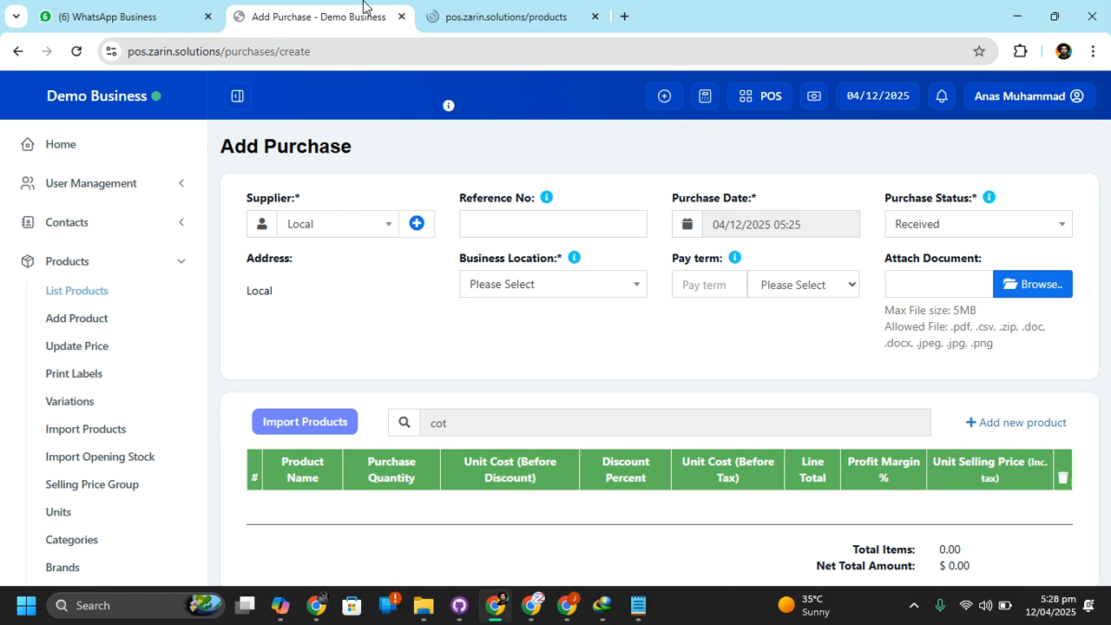
click(77, 51)
click(619, 154)
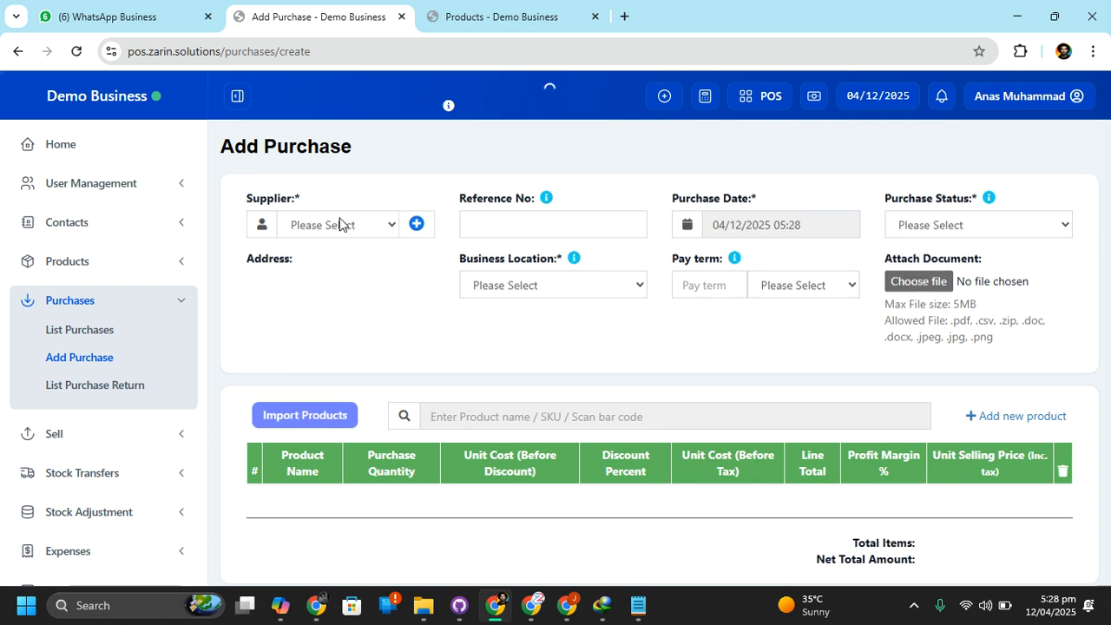
click(341, 224)
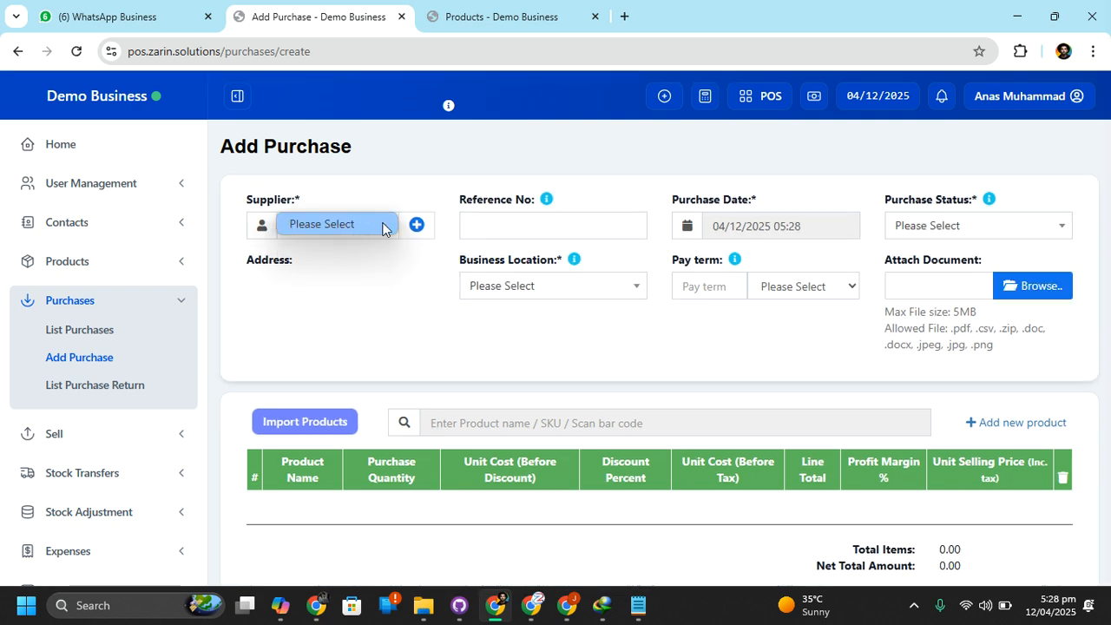
click(385, 228)
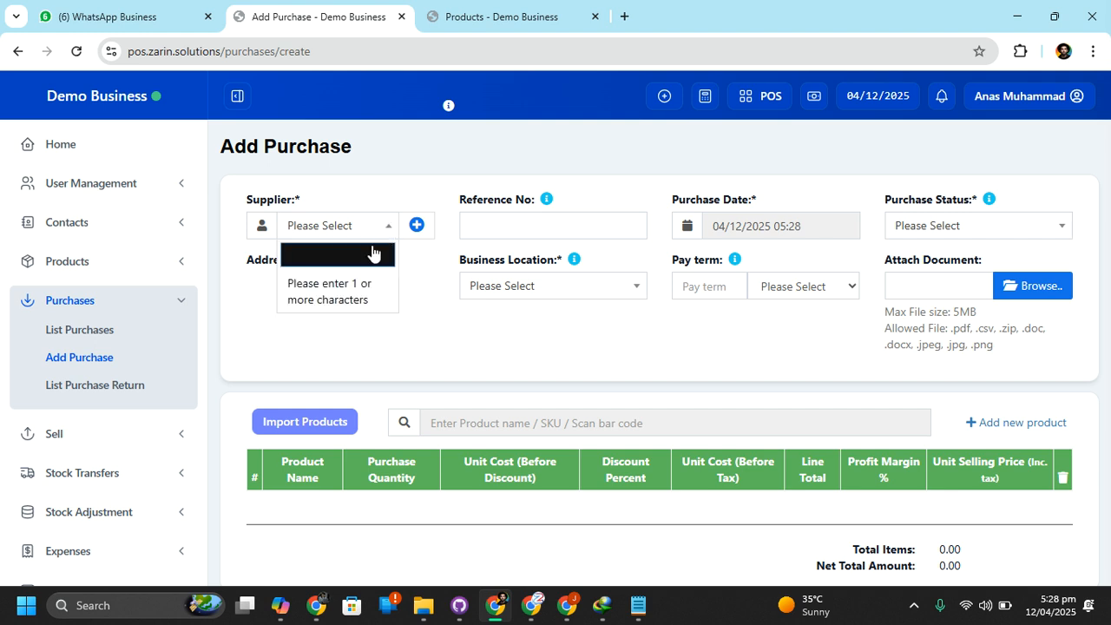
text(loc)
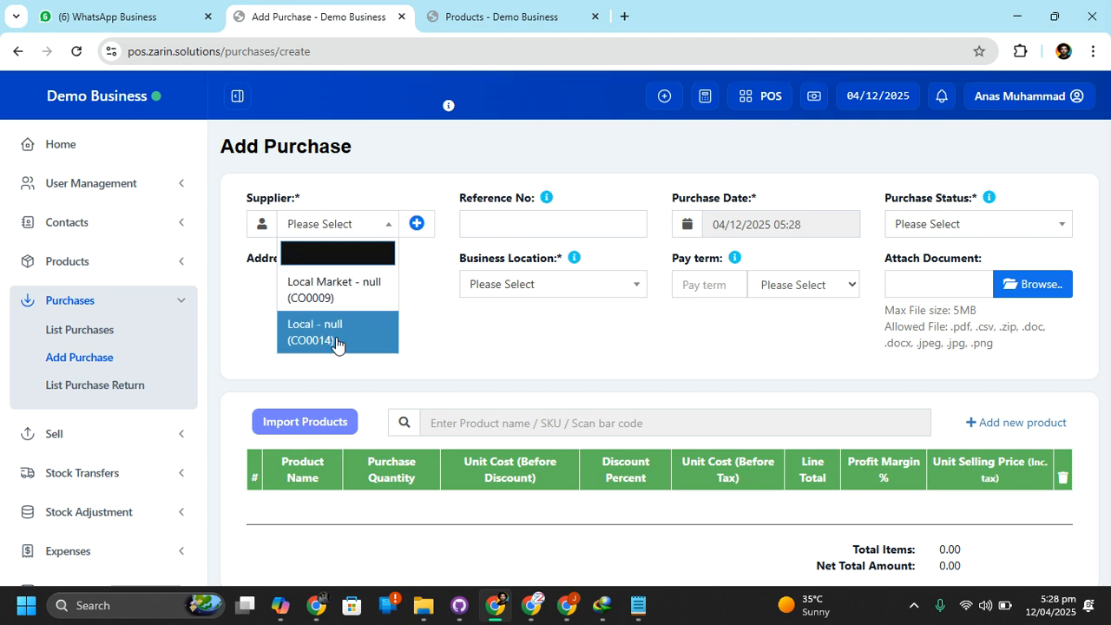
click(337, 334)
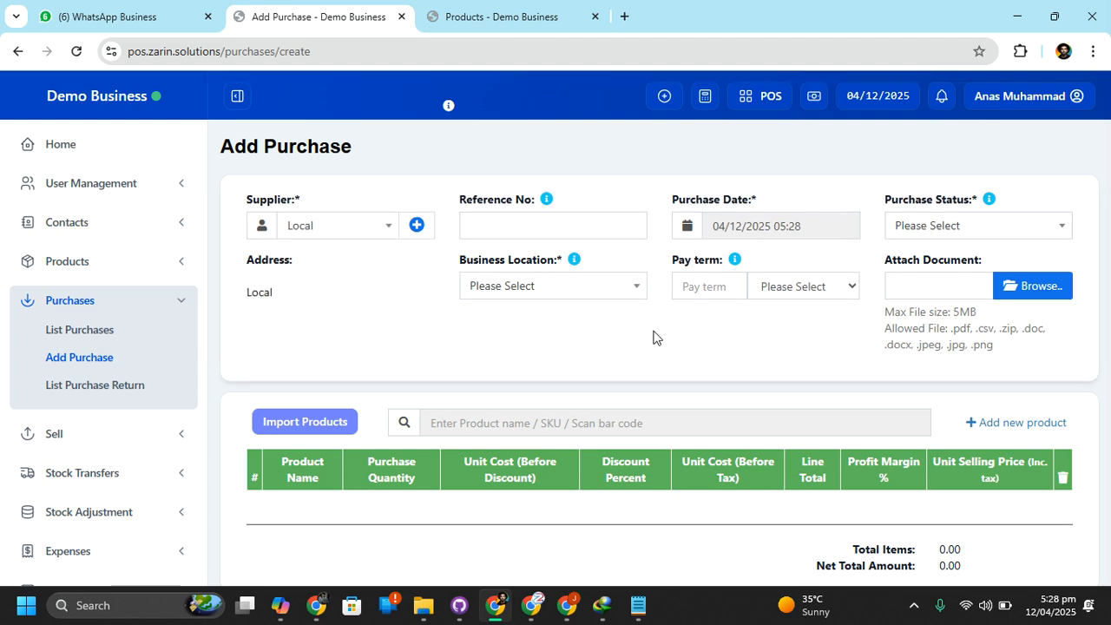
Set the purchase status to Received
scroll(858, 405, down, 1)
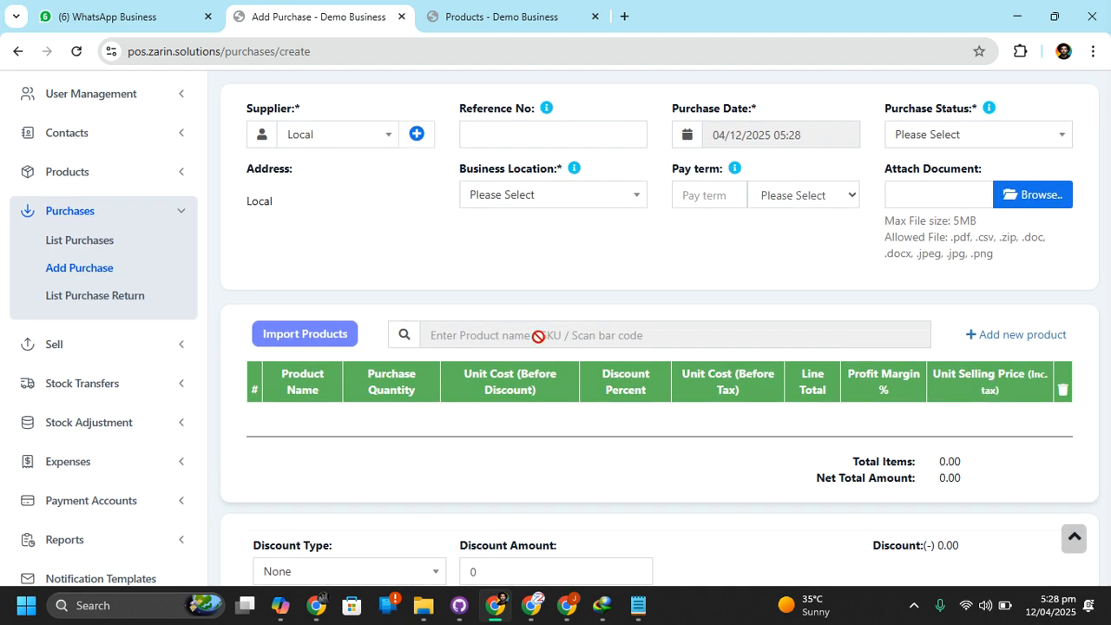
click(930, 135)
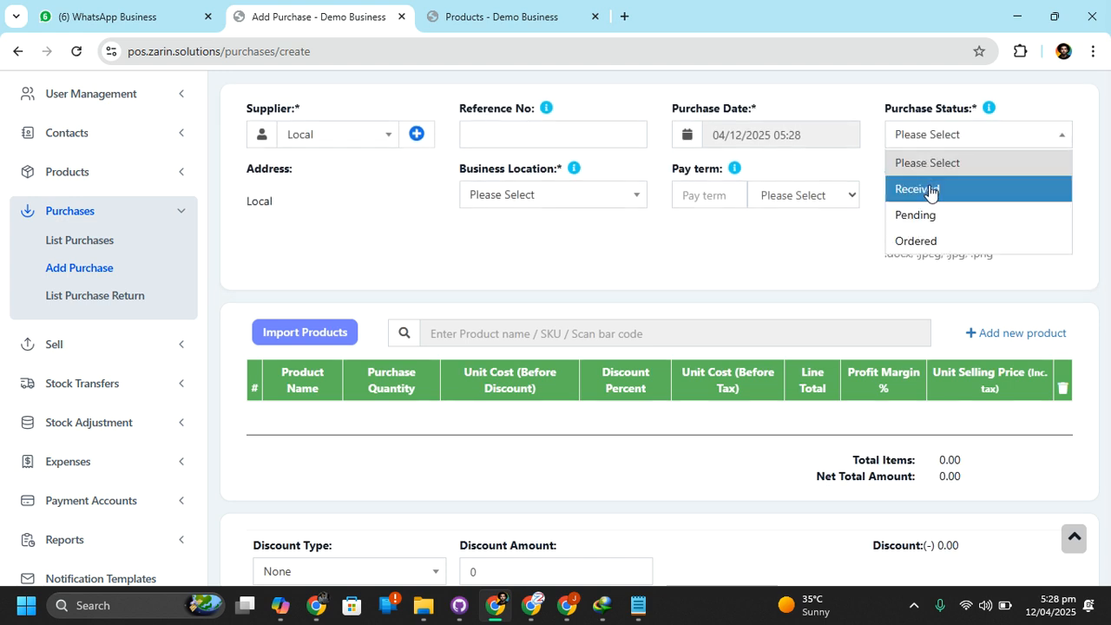
click(928, 189)
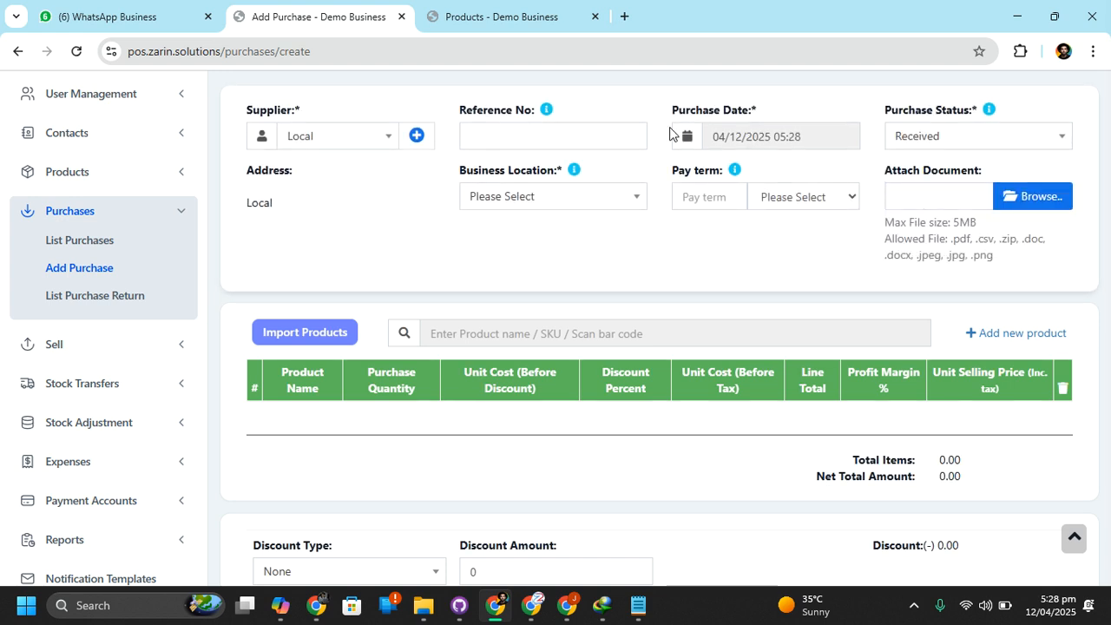
Set the purchase's business location to Demo Business (BL0001) and add the cotton product by searching for "c"
click(526, 136)
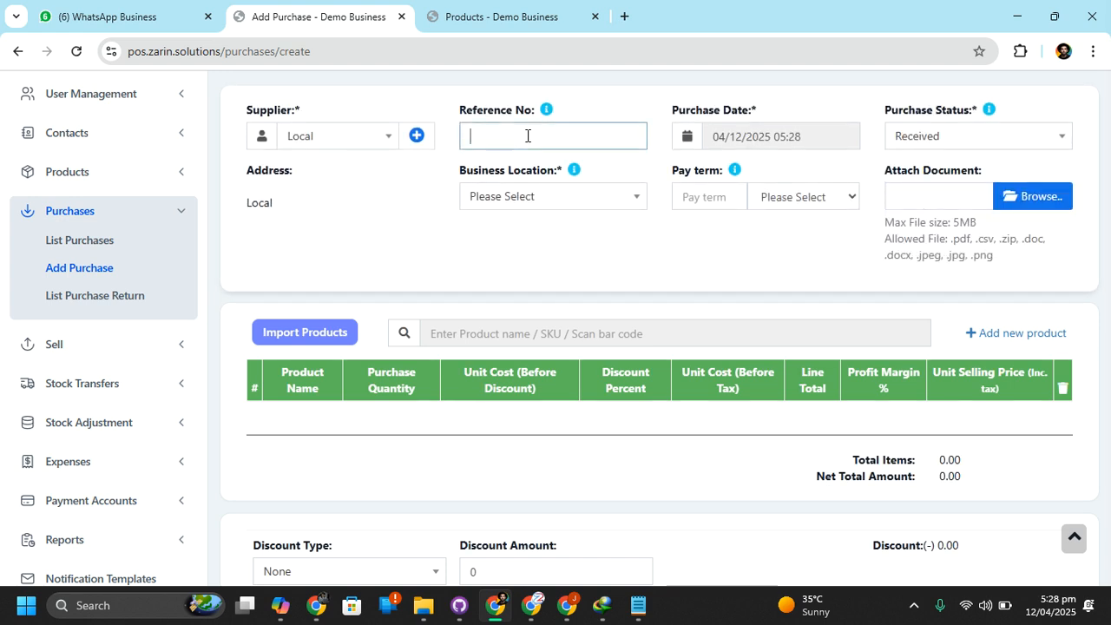
click(547, 195)
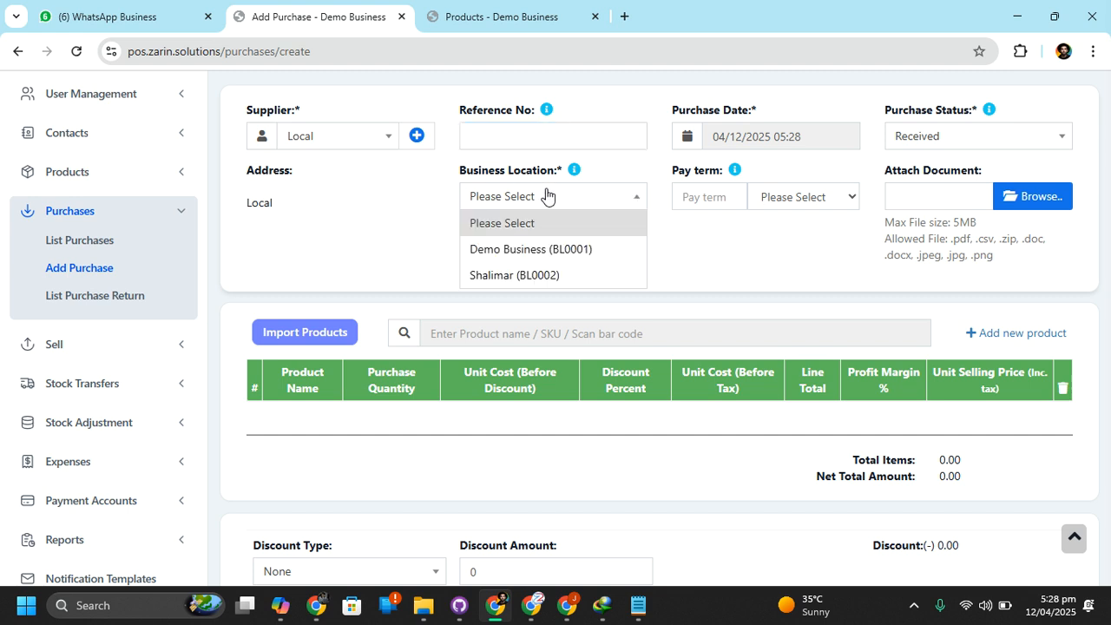
click(546, 263)
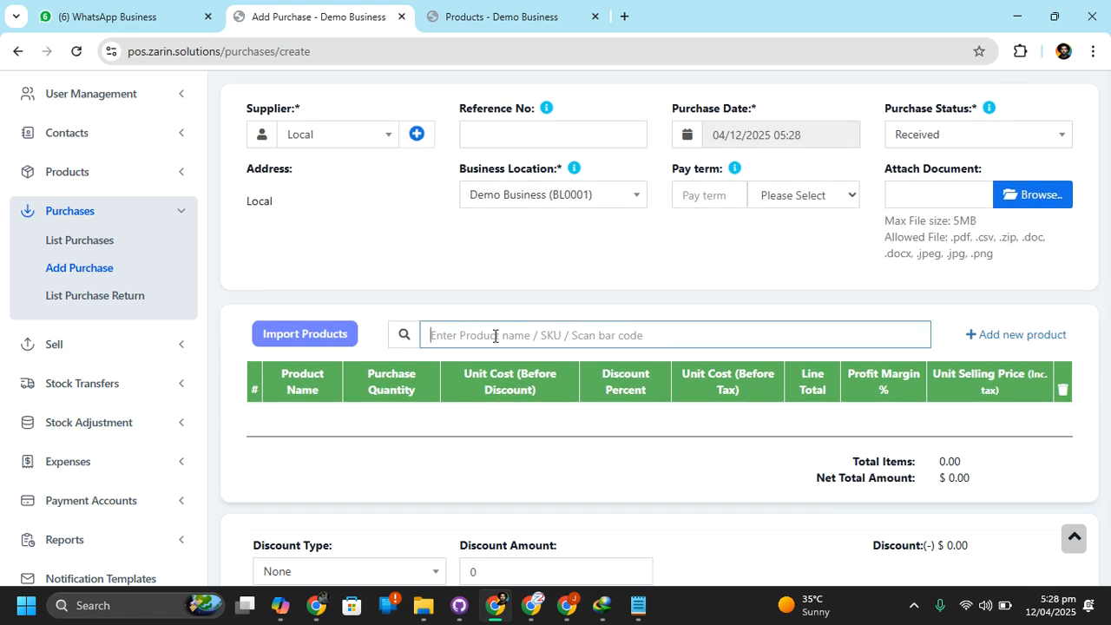
text(c)
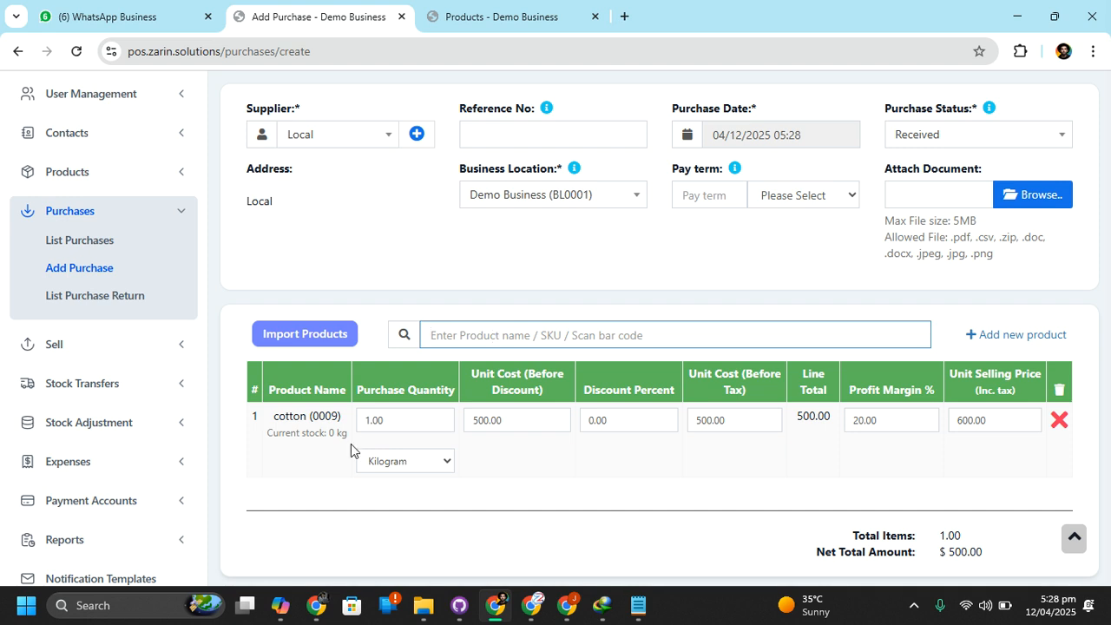
Set the cotton line's purchase quantity to 40, keeping Kilogram as the unit
click(402, 413)
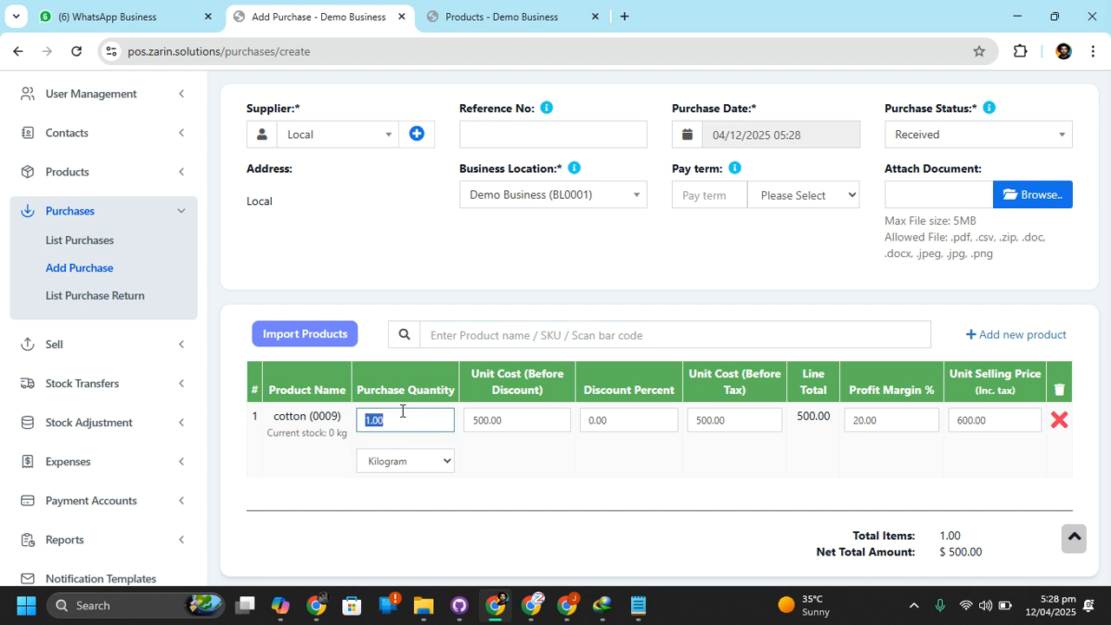
text(40)
click(329, 516)
click(388, 461)
click(388, 461)
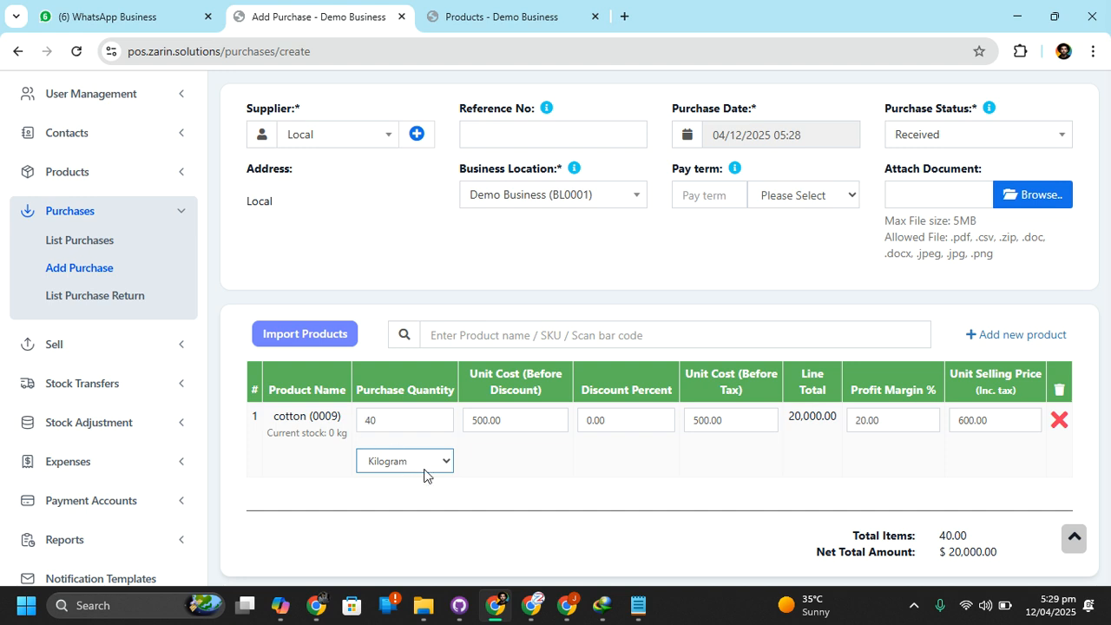
Review the cotton line's unit cost, the net total amount and the payment section of the purchase form
scroll(423, 487, down, 1)
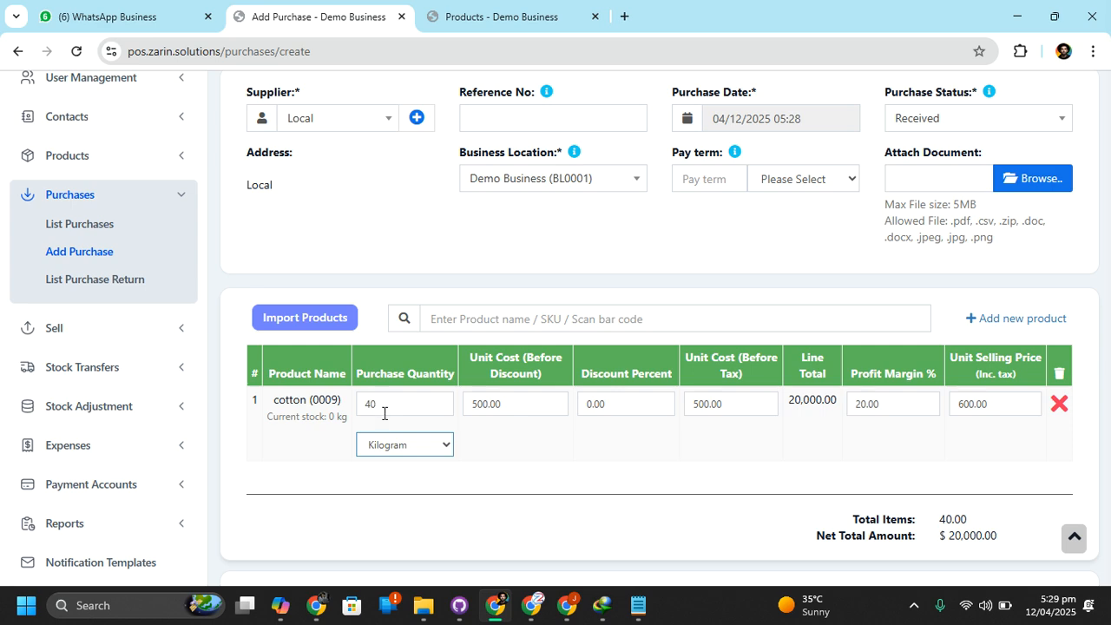
scroll(605, 517, down, 1)
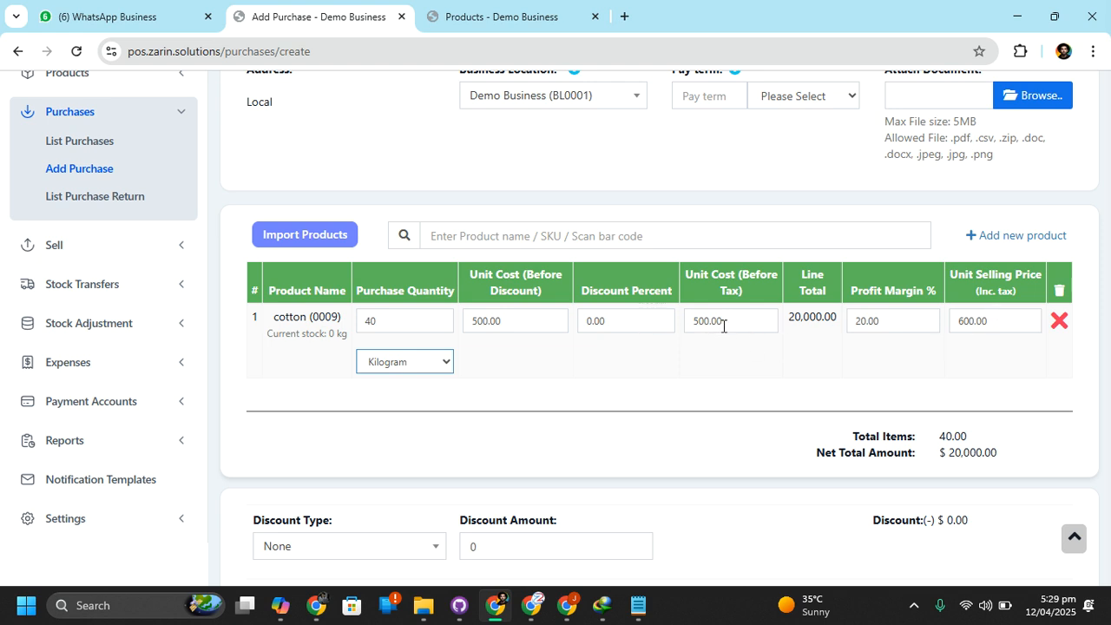
click(517, 323)
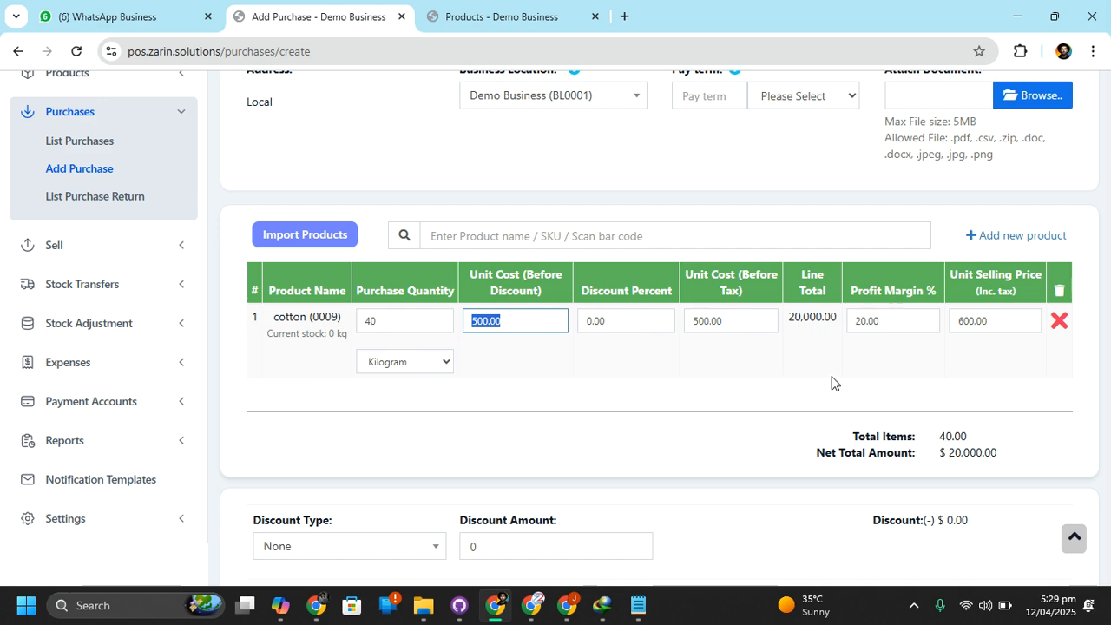
scroll(831, 383, down, 4)
scroll(832, 383, down, 5)
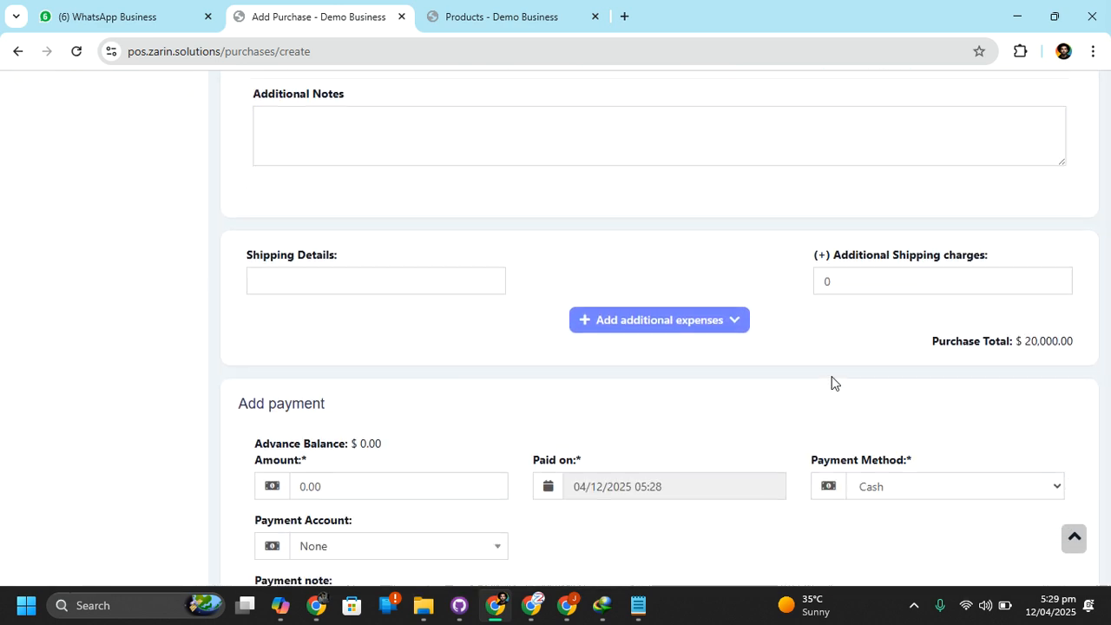
scroll(525, 307, up, 1)
click(323, 276)
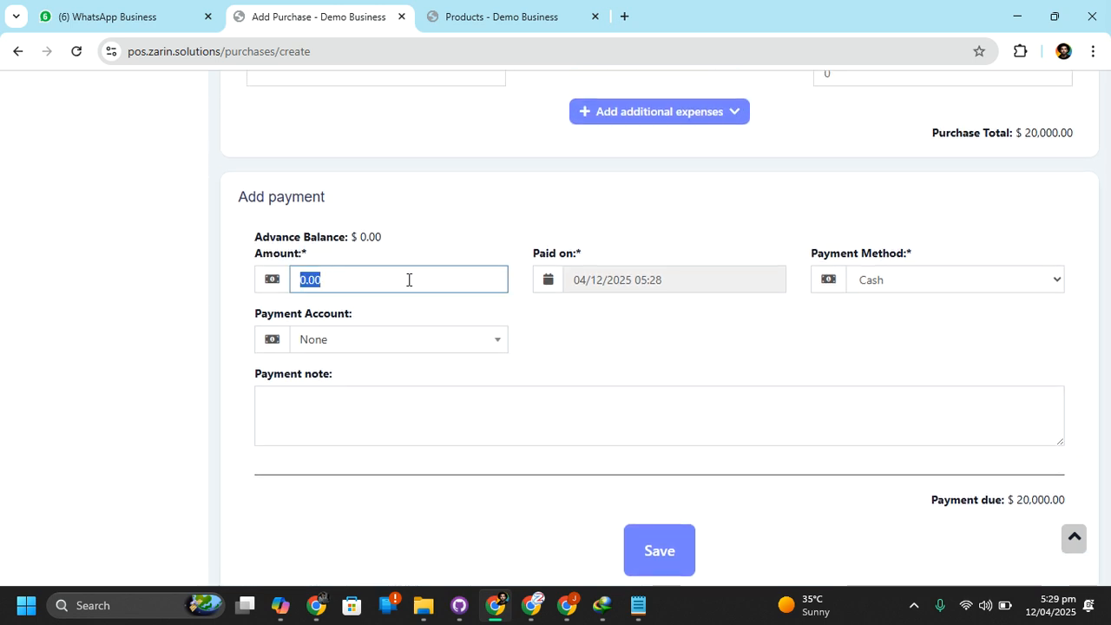
scroll(390, 292, up, 2)
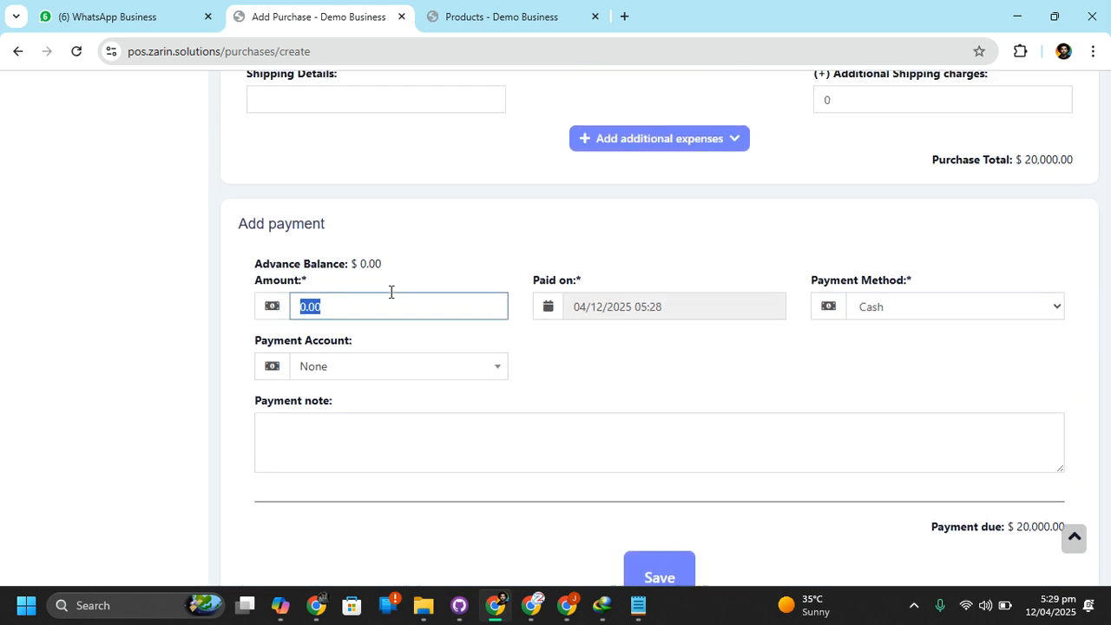
scroll(391, 292, down, 2)
scroll(392, 345, up, 10)
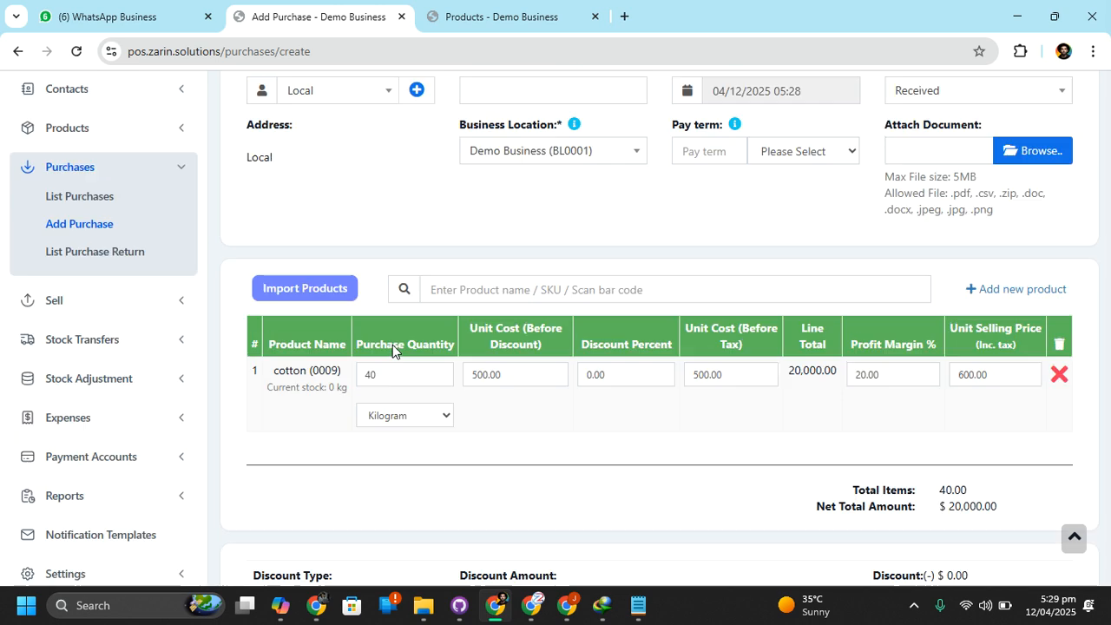
scroll(392, 345, down, 2)
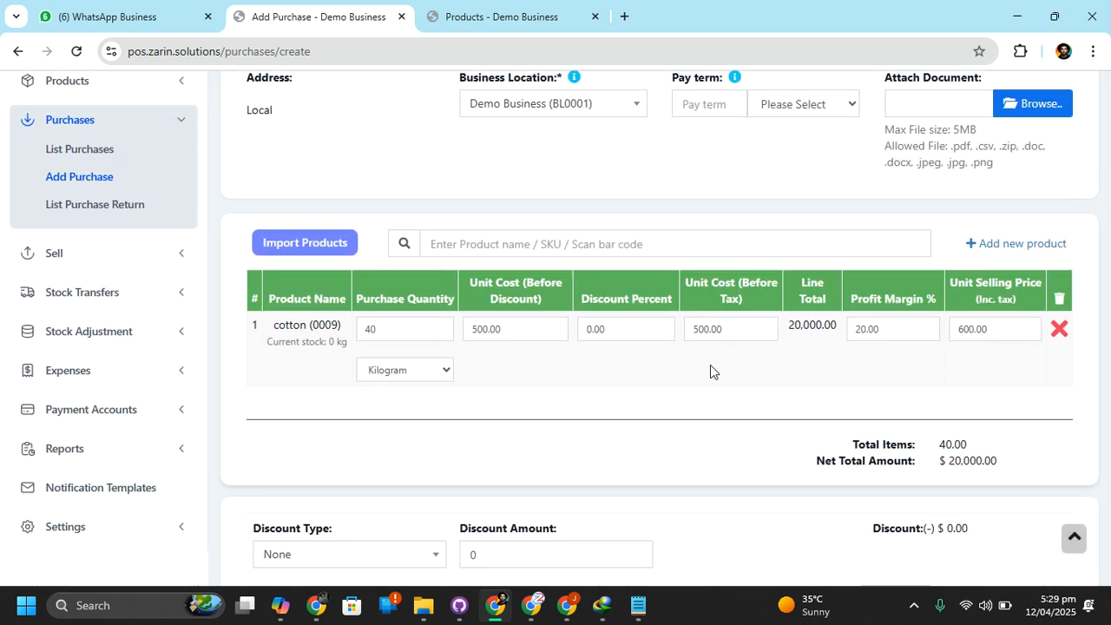
scroll(466, 366, down, 1)
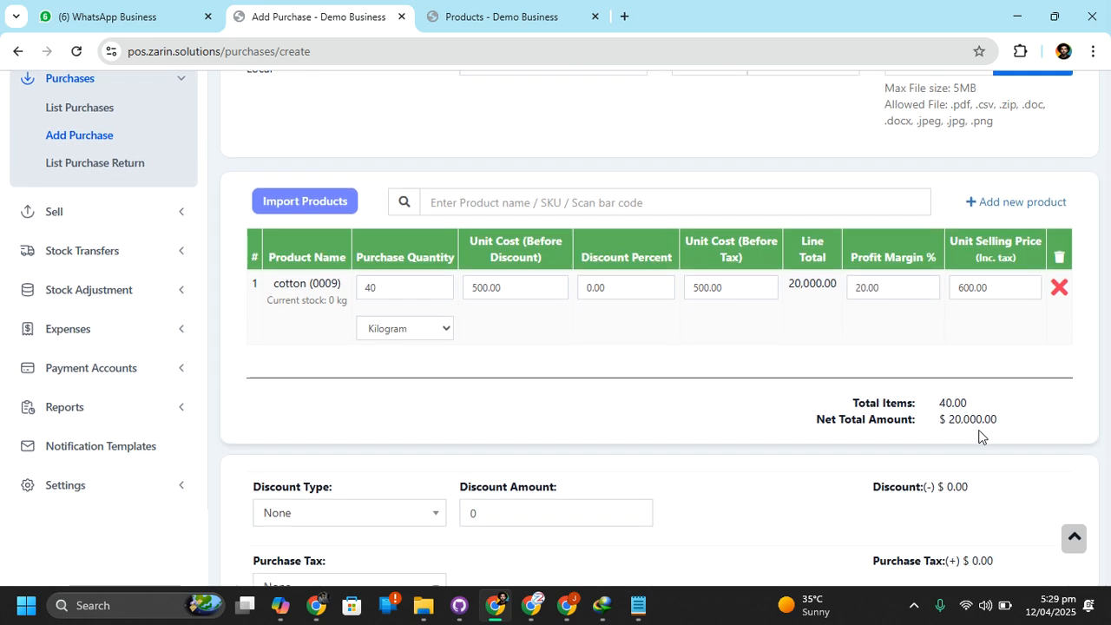
drag(948, 427, 993, 425)
scroll(741, 448, down, 10)
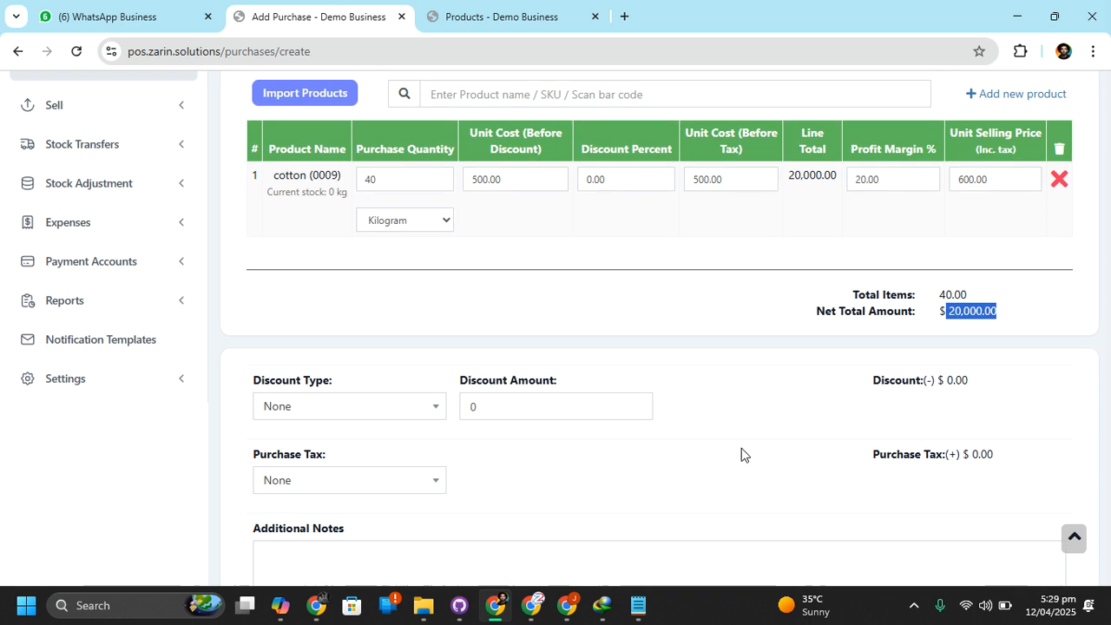
Check which payment accounts are available and set the payment method to Bank Transfer
click(317, 217)
double_click(316, 217)
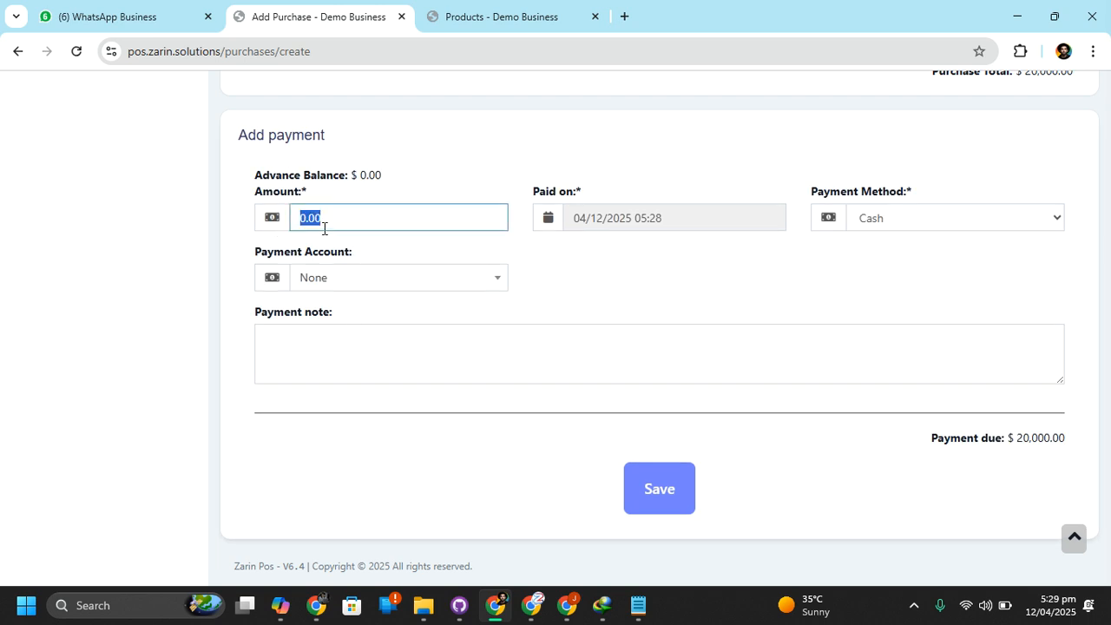
click(367, 291)
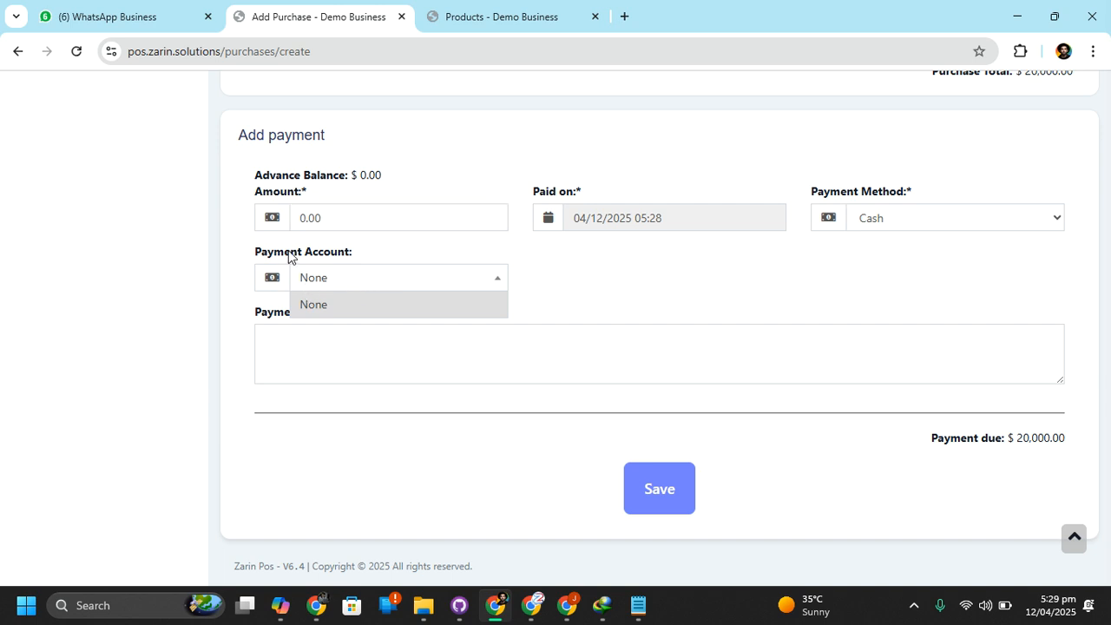
click(339, 276)
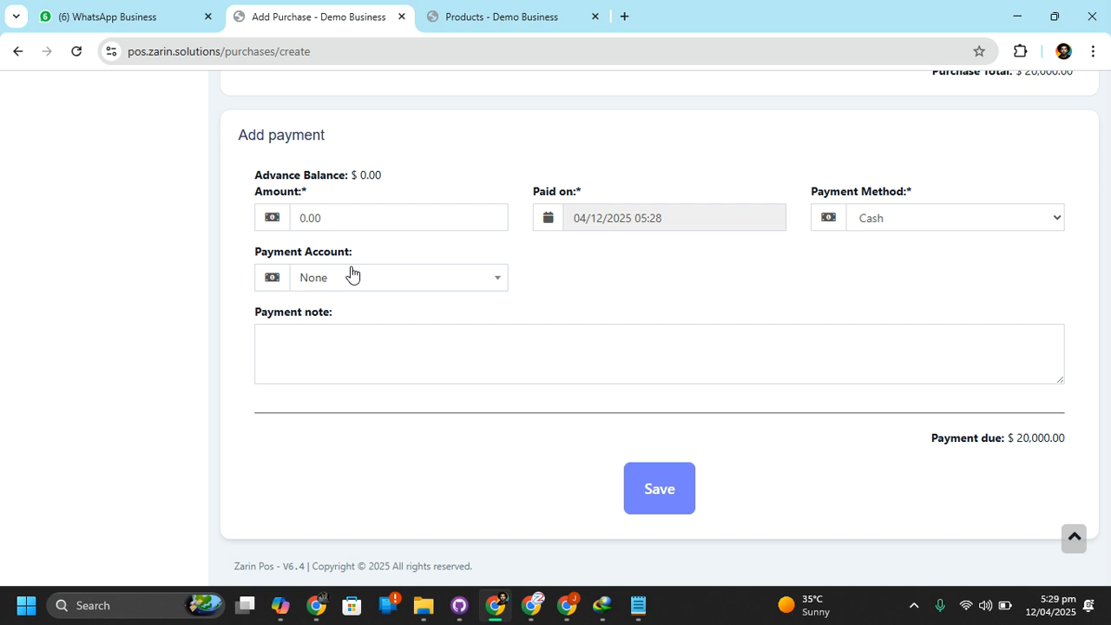
click(352, 274)
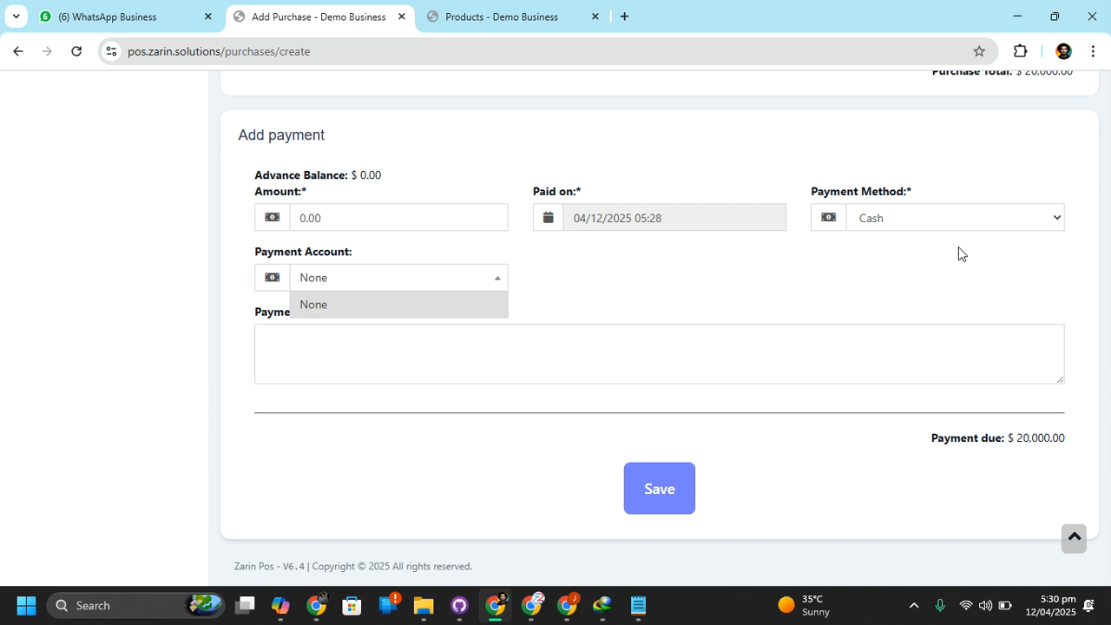
click(945, 216)
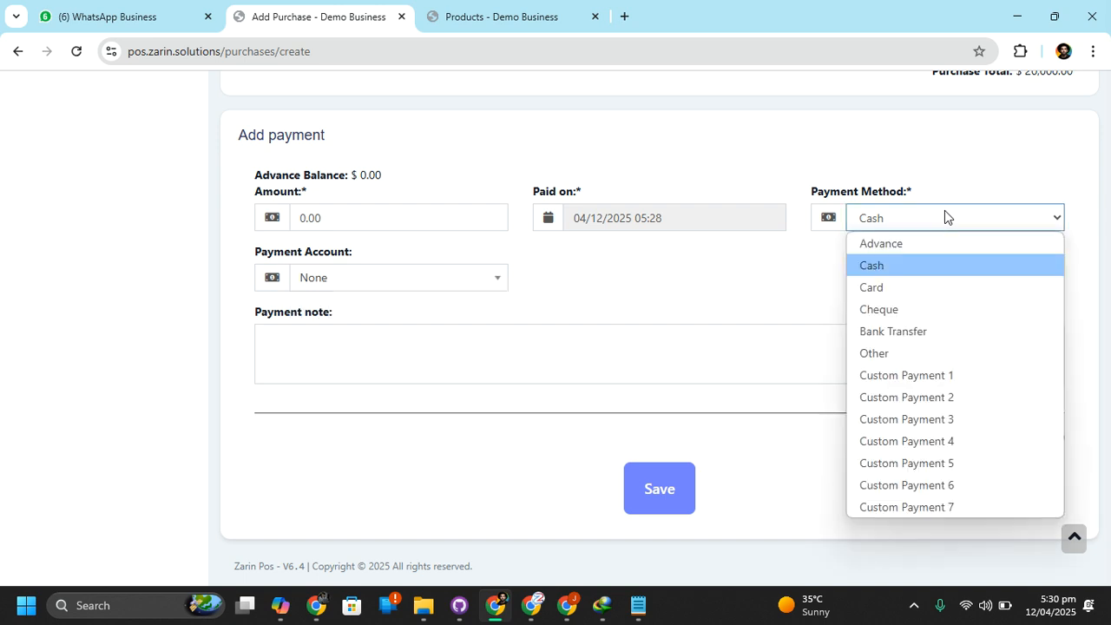
click(938, 331)
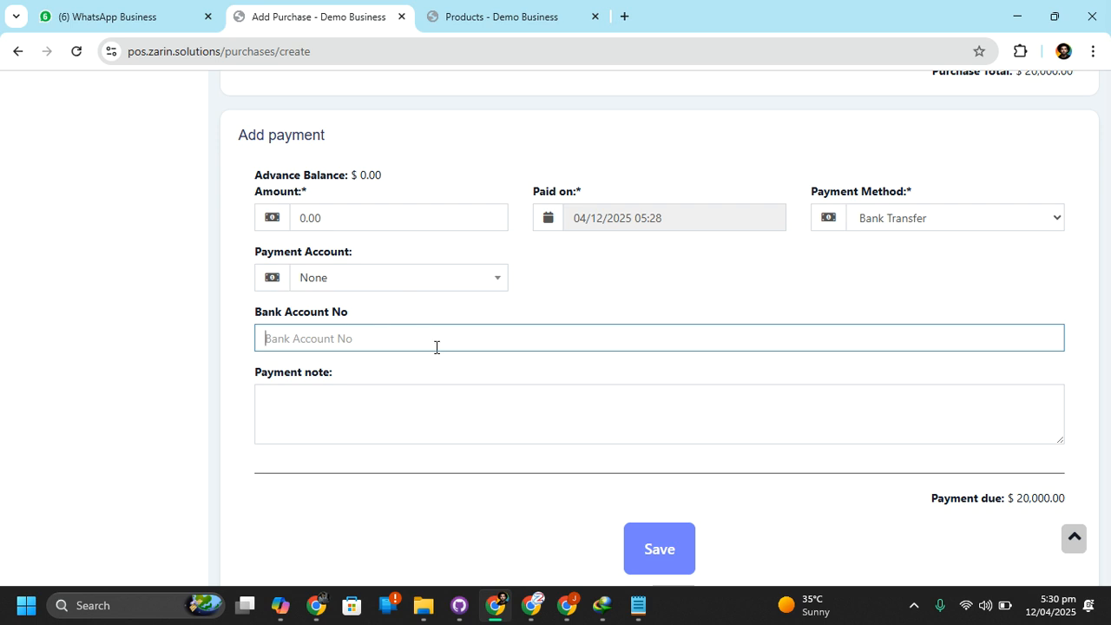
Enter a payment amount of 5000, fill in the bank account number, and save the purchase
click(354, 226)
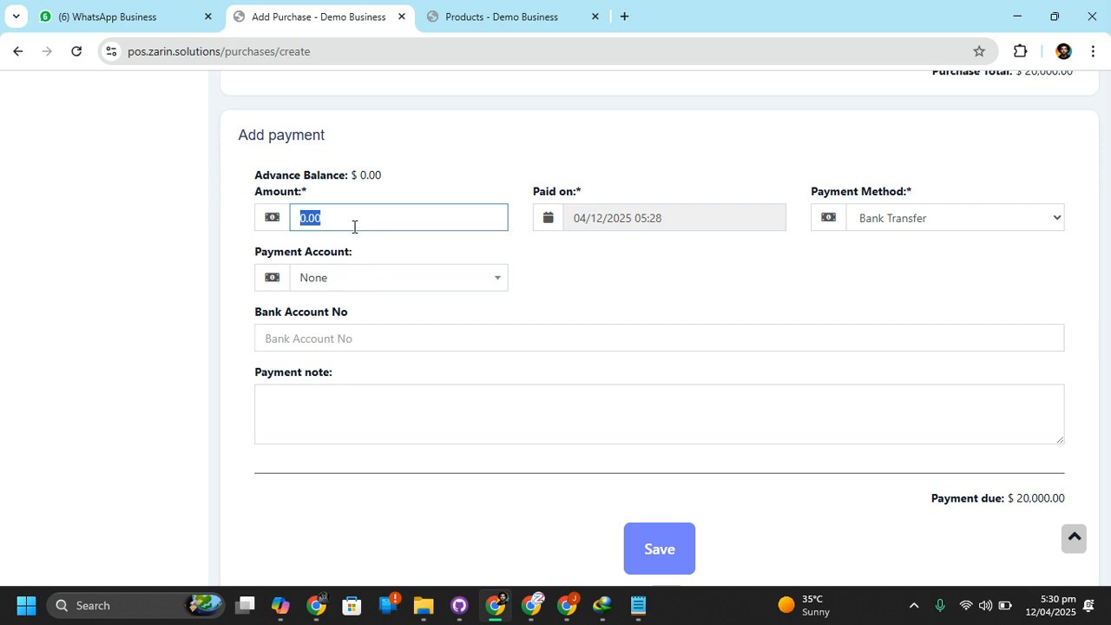
text(5000)
click(543, 451)
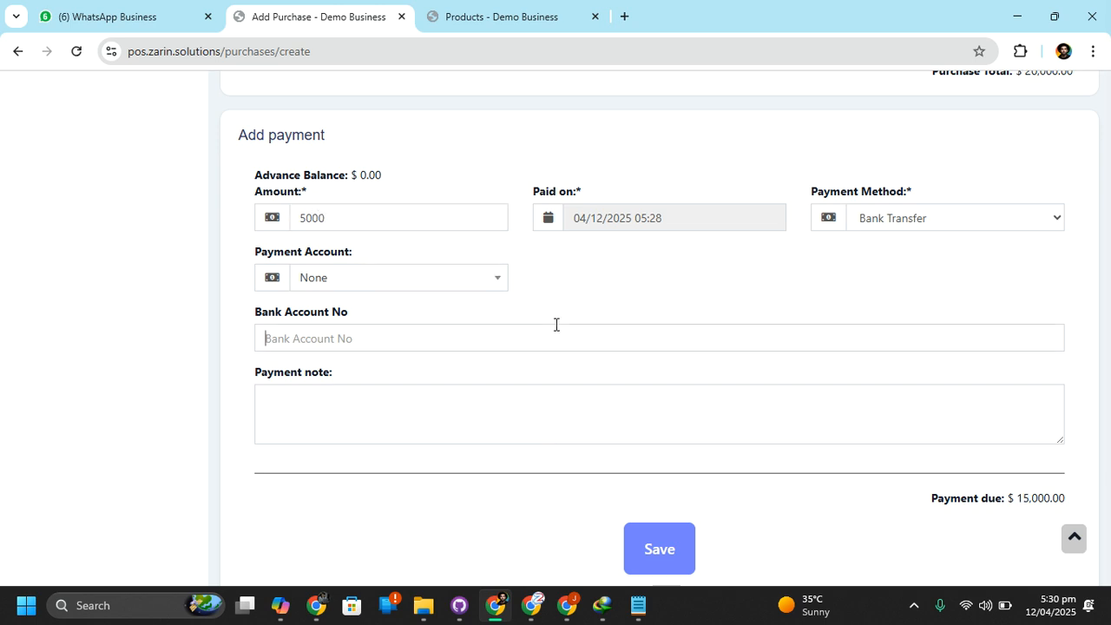
text(1234567)
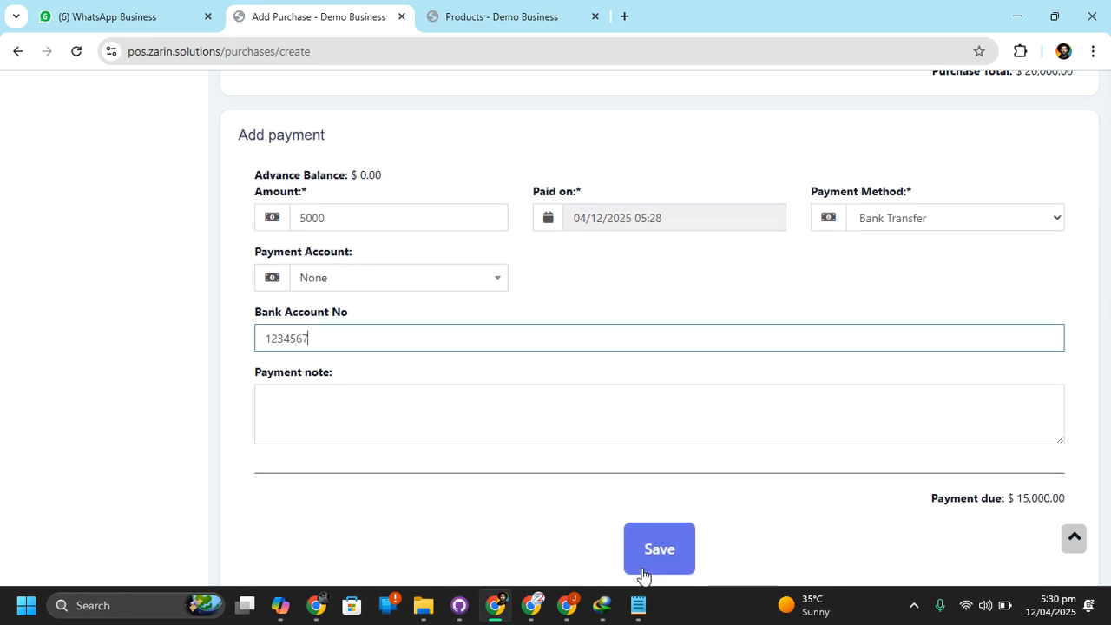
click(670, 523)
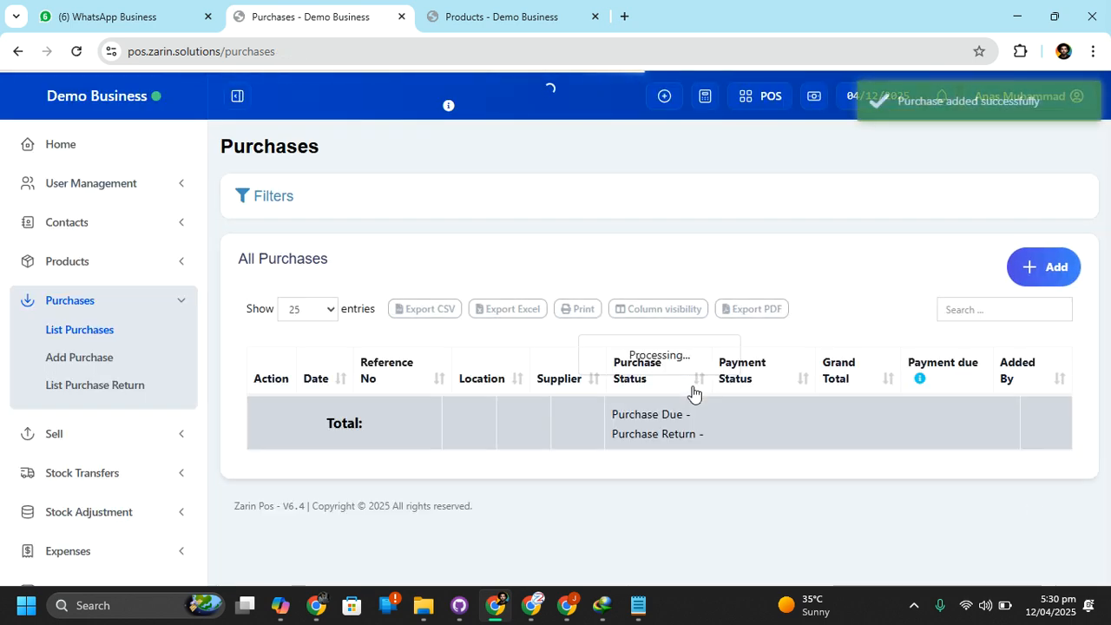
Open the new purchase's payments, add a Cash payment for the remaining 15,000.00, and save it
scroll(632, 419, down, 1)
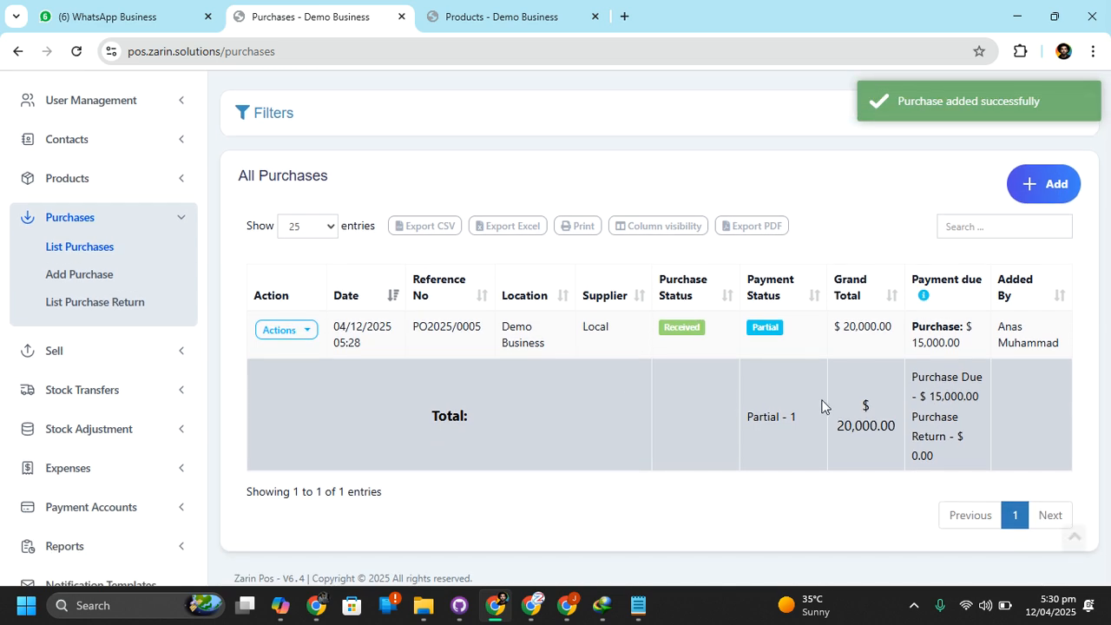
click(767, 331)
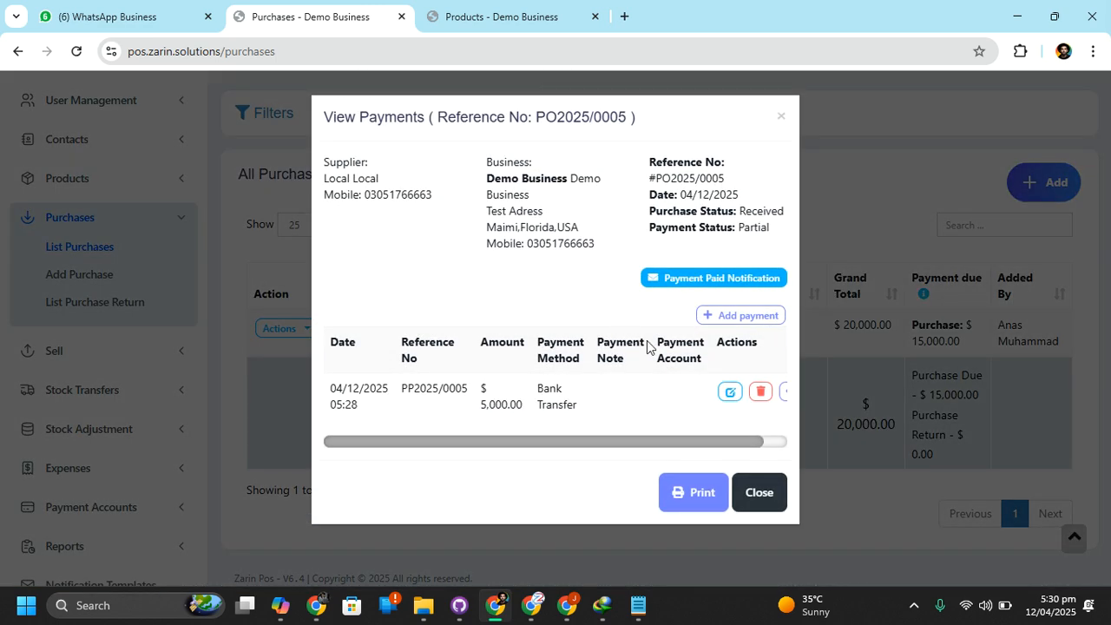
click(740, 316)
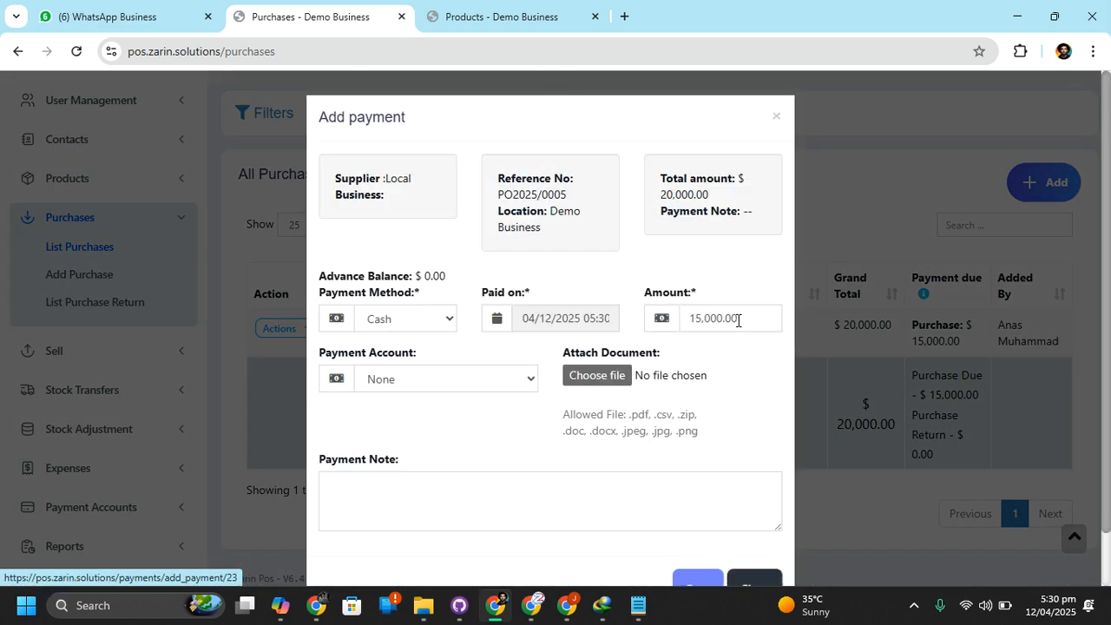
scroll(514, 417, down, 1)
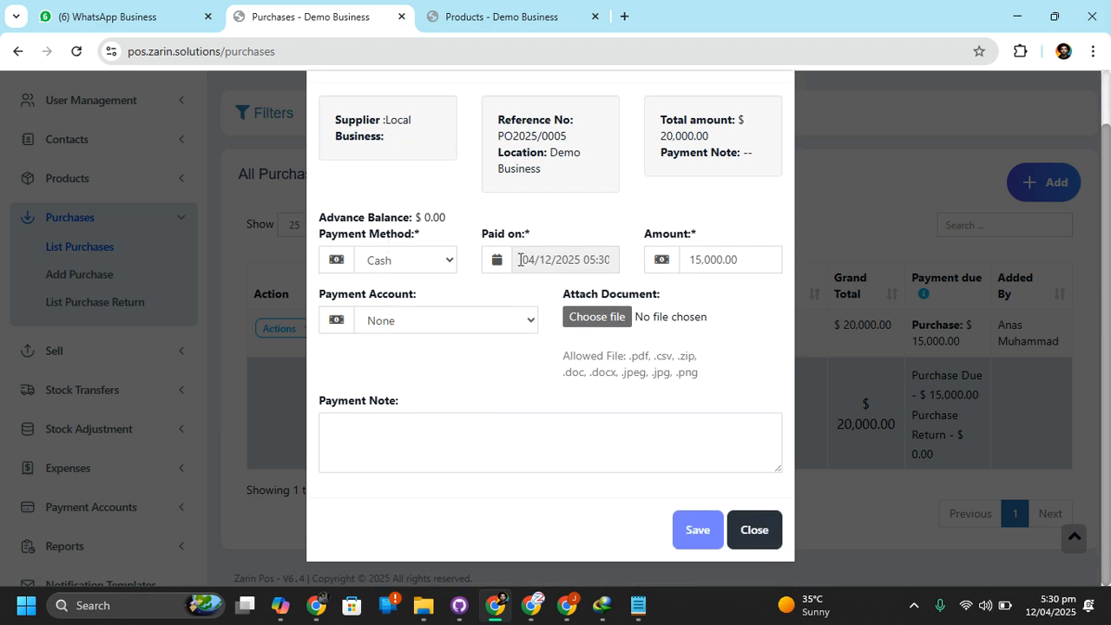
click(705, 528)
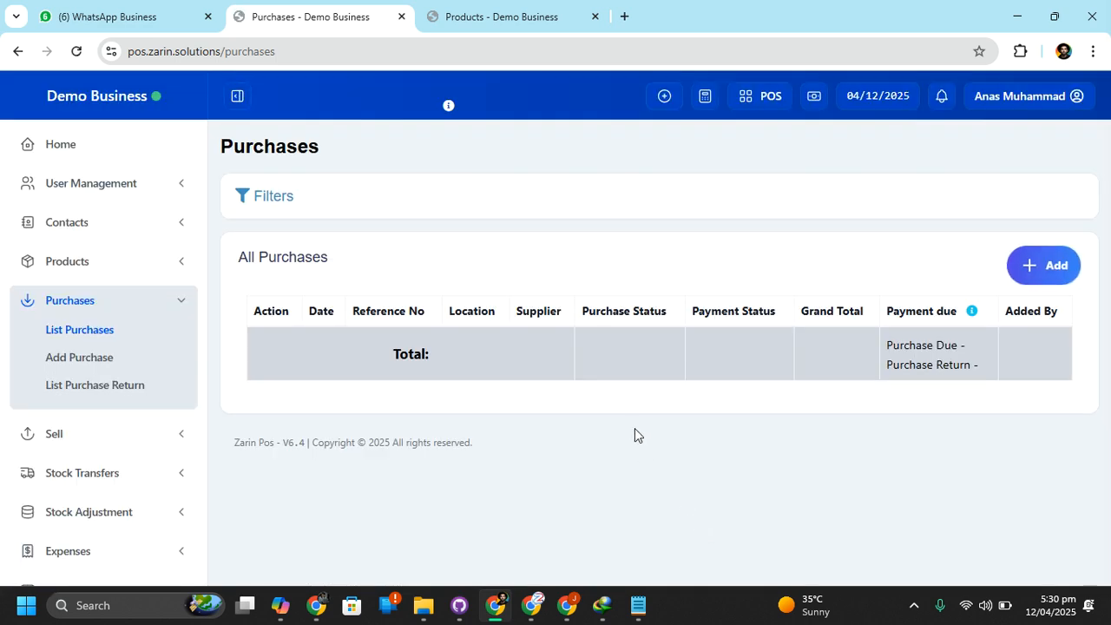
scroll(769, 484, down, 2)
scroll(769, 482, up, 2)
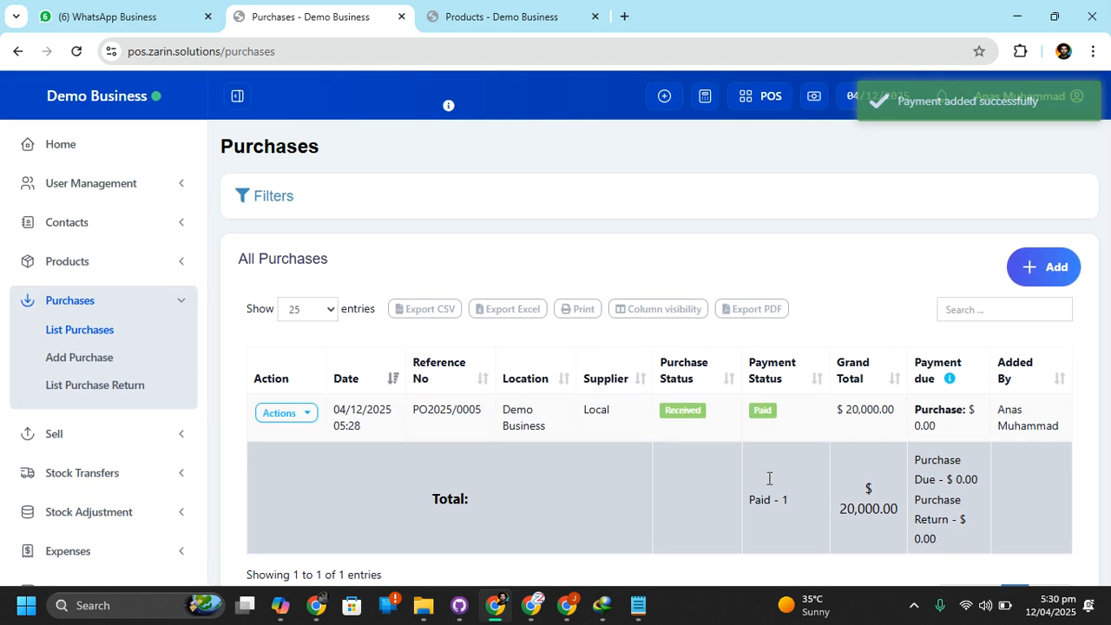
Open the list of suppliers among the contacts
click(112, 193)
click(98, 199)
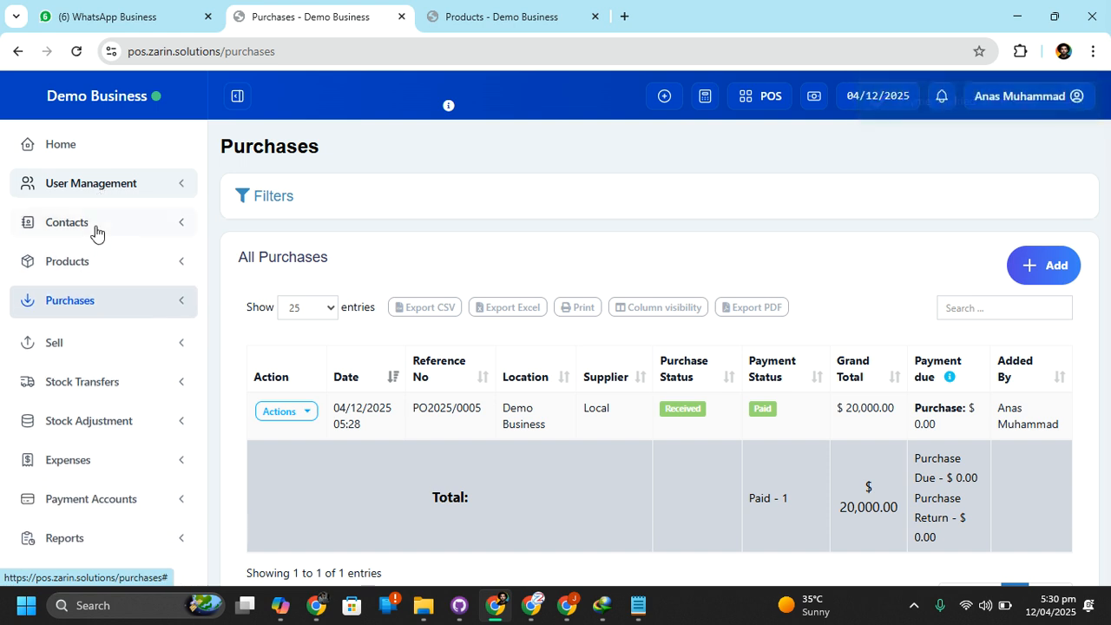
click(95, 233)
click(95, 235)
click(82, 224)
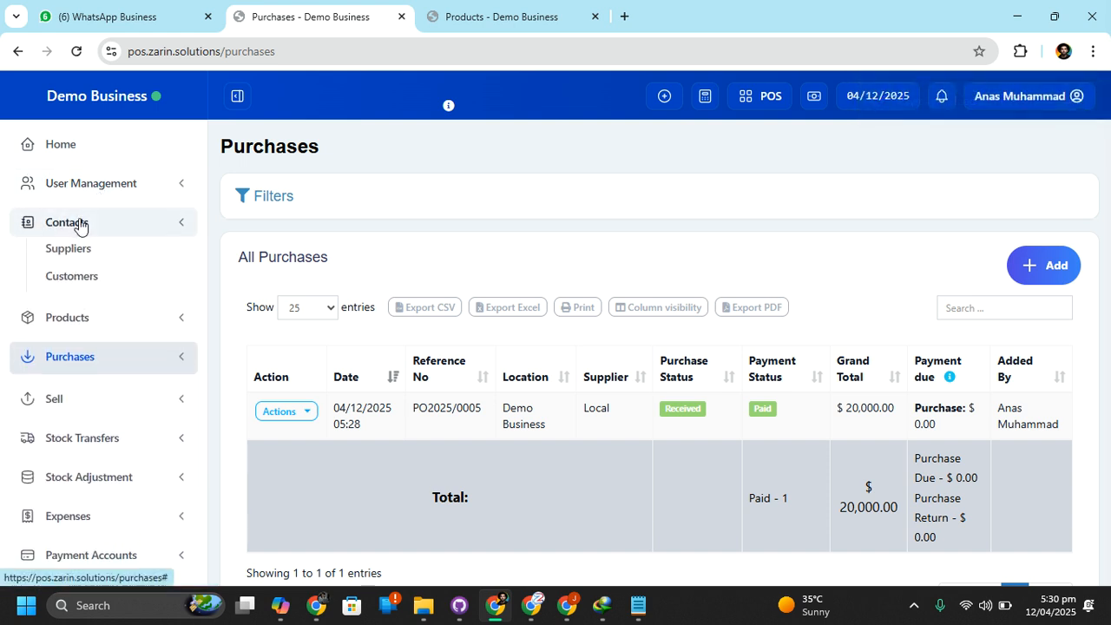
click(69, 252)
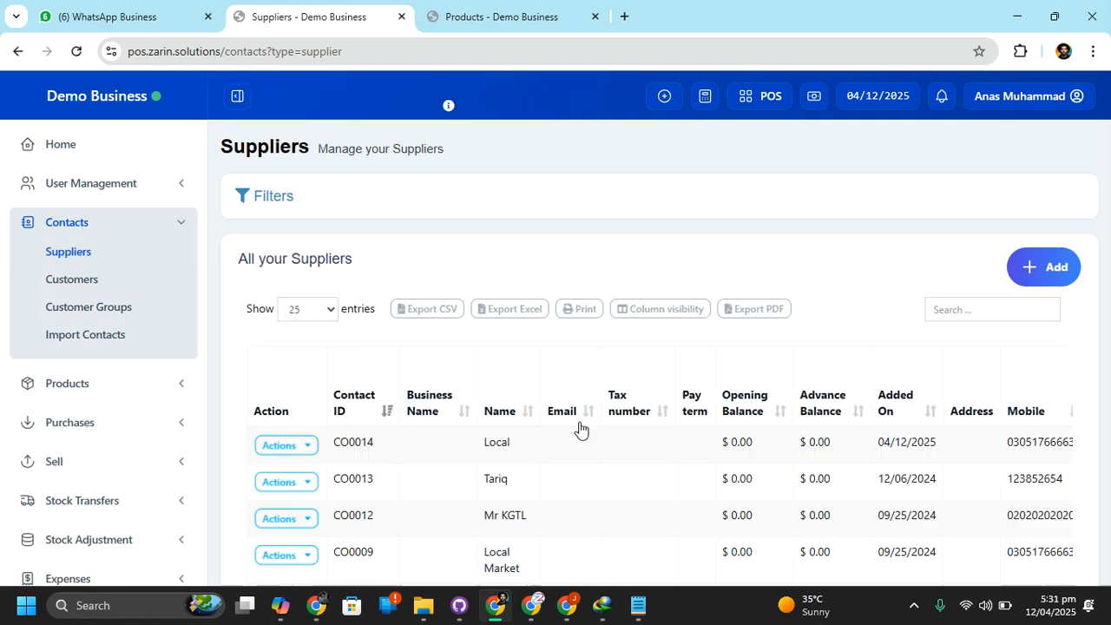
Open the details of supplier Local and review its ledger and account summary
scroll(614, 430, down, 1)
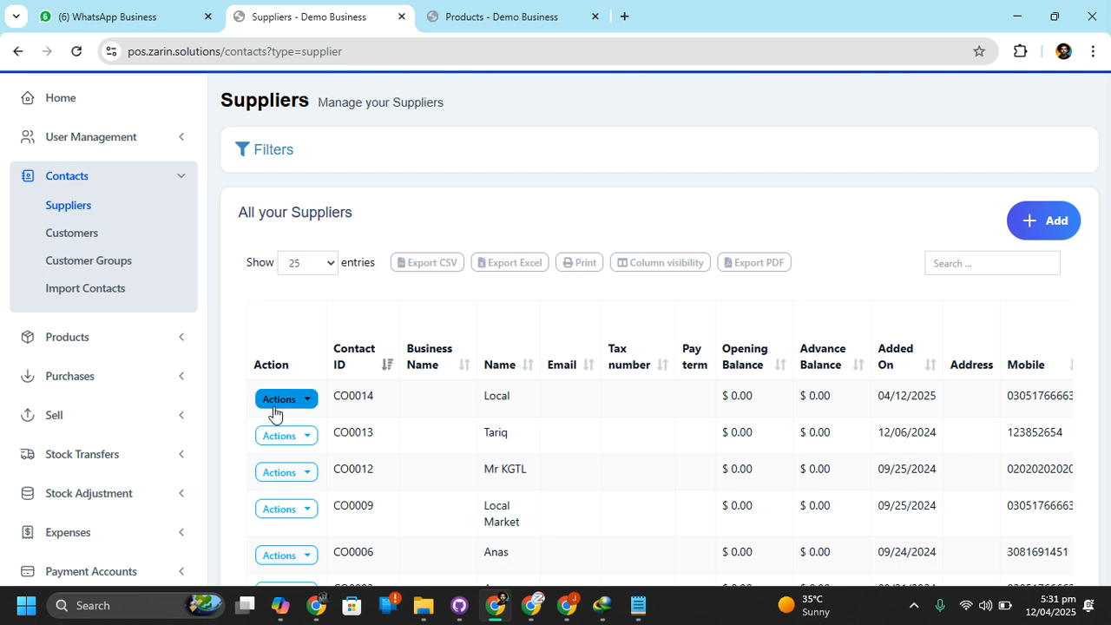
click(303, 399)
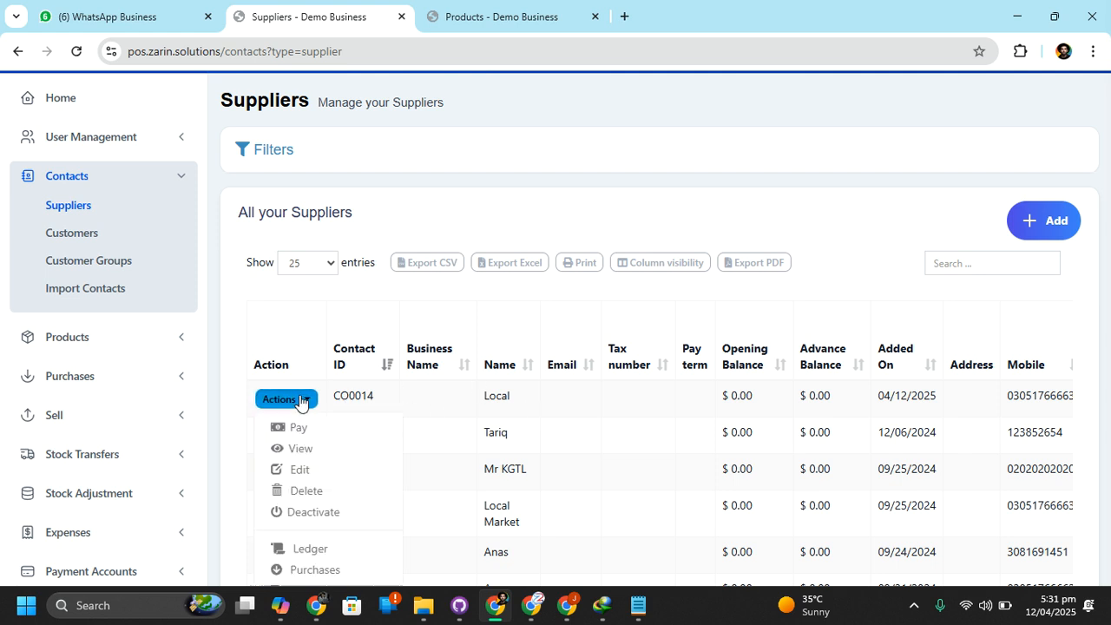
click(303, 450)
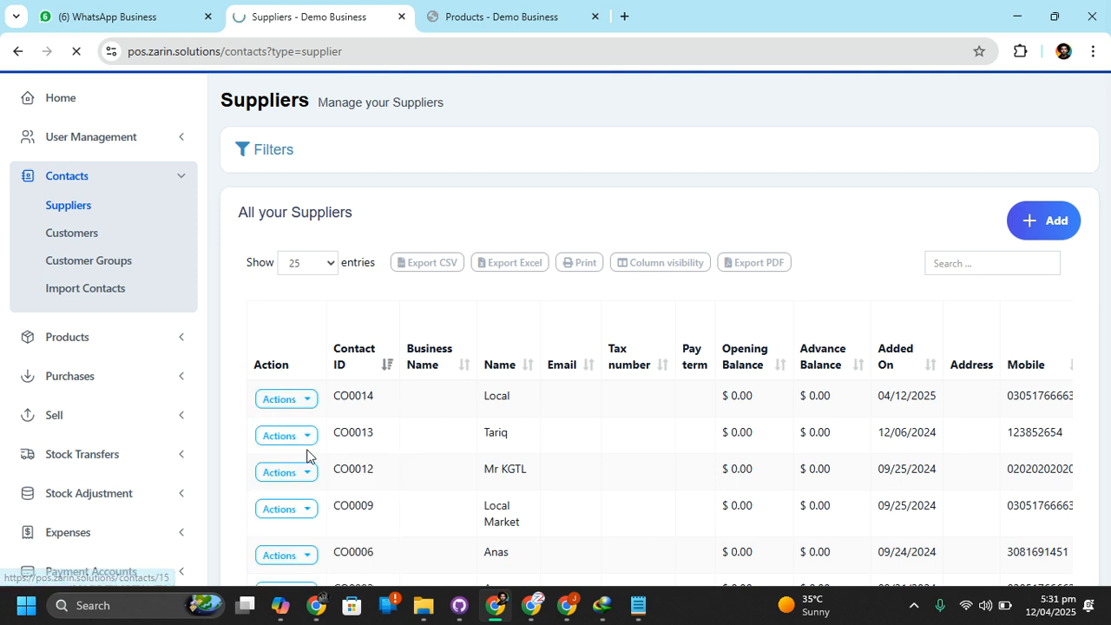
scroll(533, 344, down, 2)
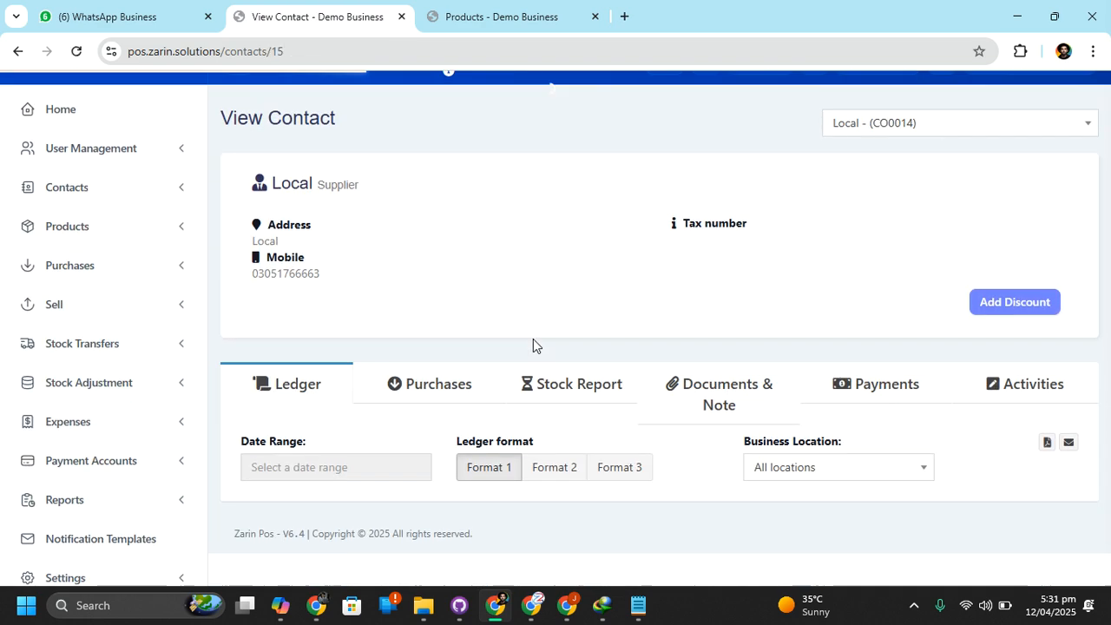
scroll(638, 361, down, 5)
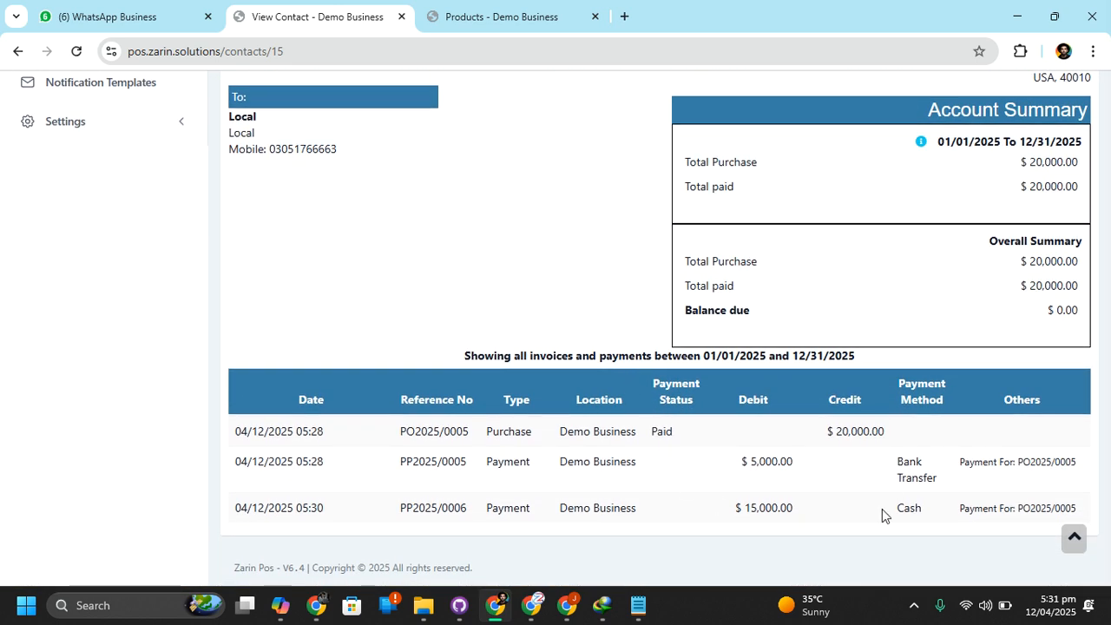
scroll(753, 397, up, 1)
scroll(753, 396, up, 5)
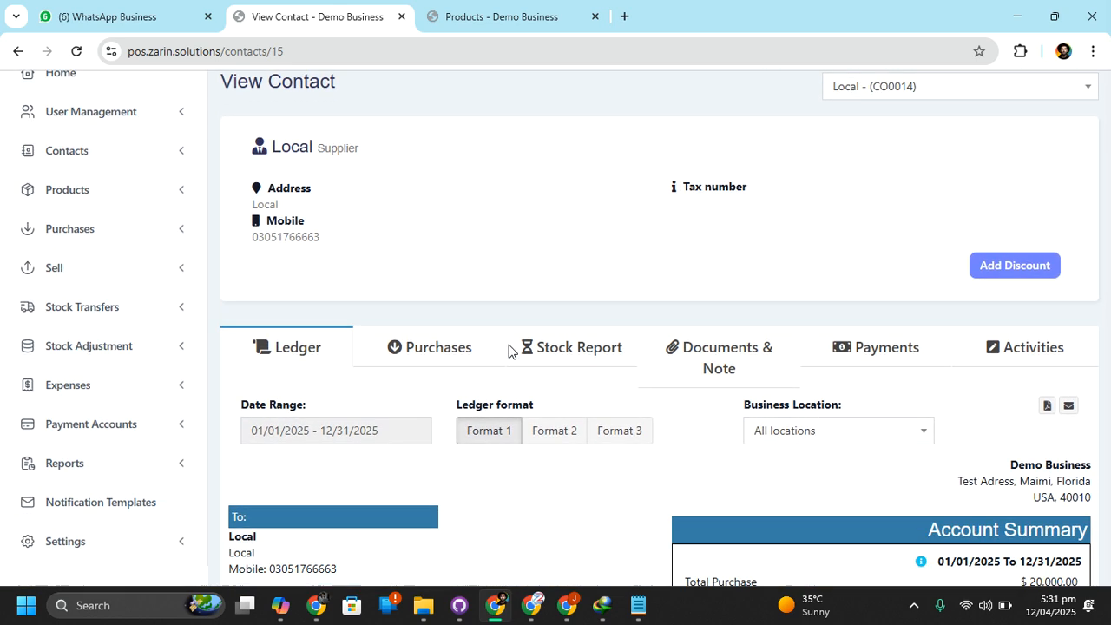
Review the purchases recorded for supplier Local
scroll(512, 350, down, 1)
click(423, 314)
scroll(593, 372, down, 2)
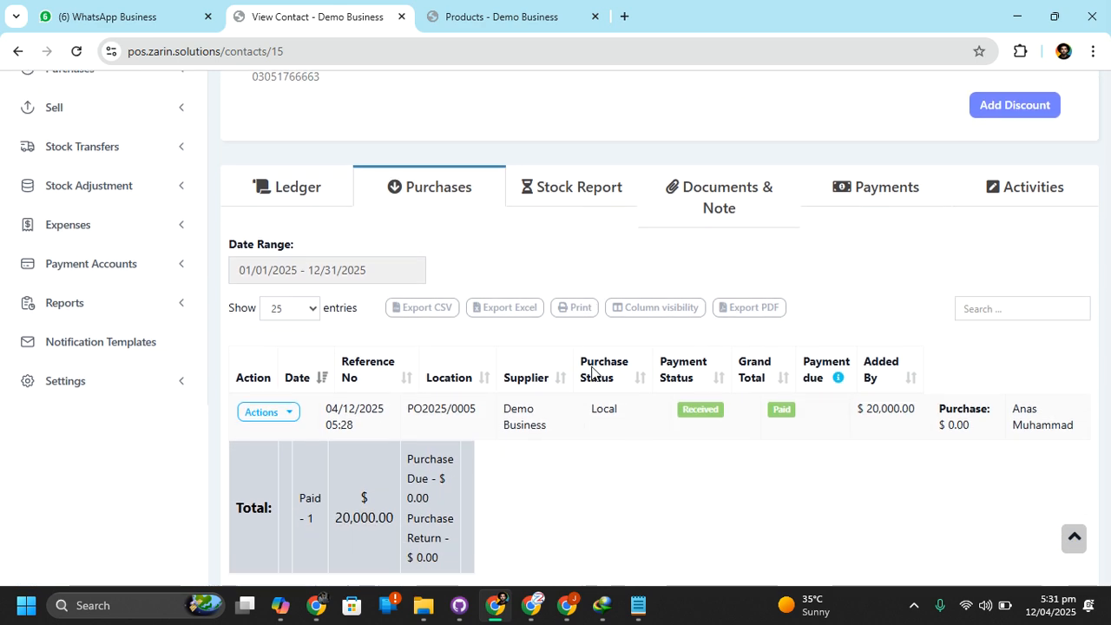
Check supplier Local's documents and notes, and review the payments made to it
click(739, 221)
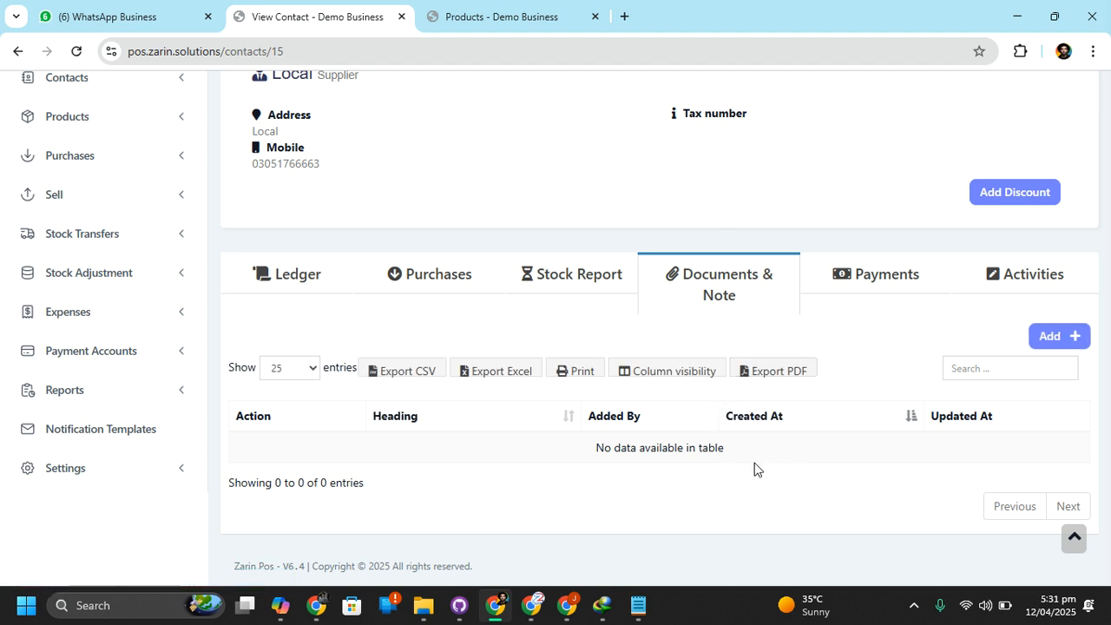
click(898, 290)
scroll(636, 434, down, 1)
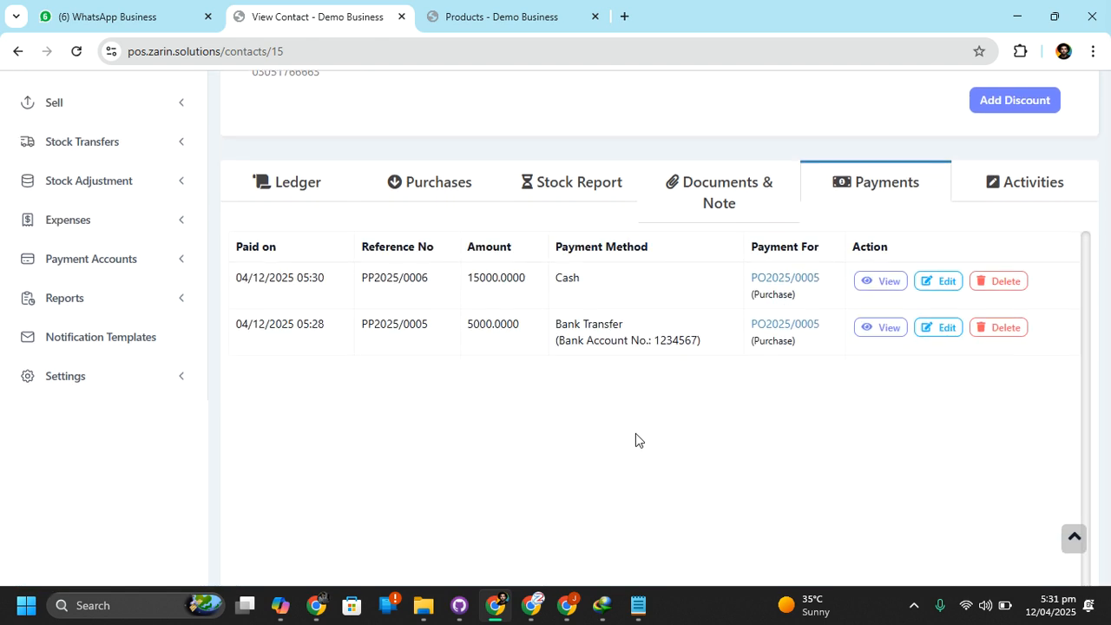
scroll(640, 446, up, 3)
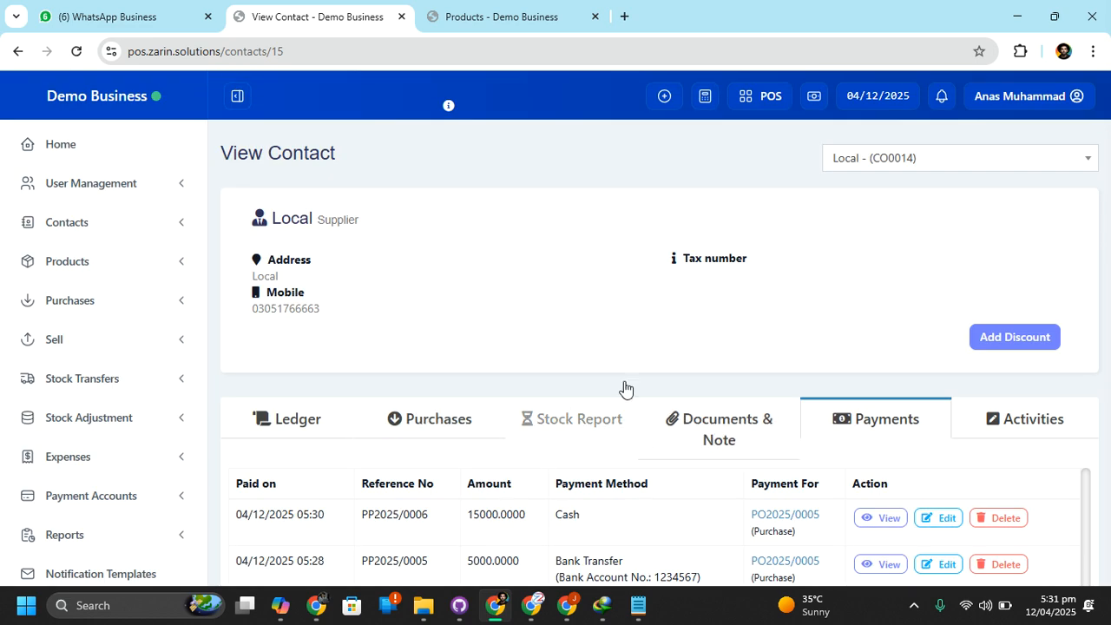
scroll(540, 399, down, 1)
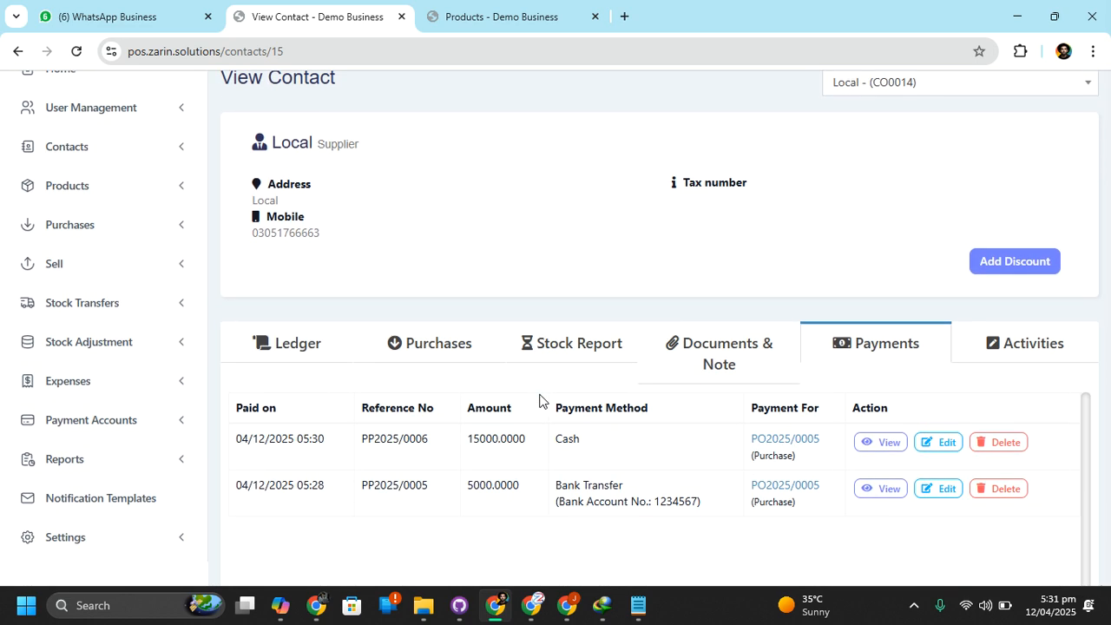
scroll(540, 399, up, 1)
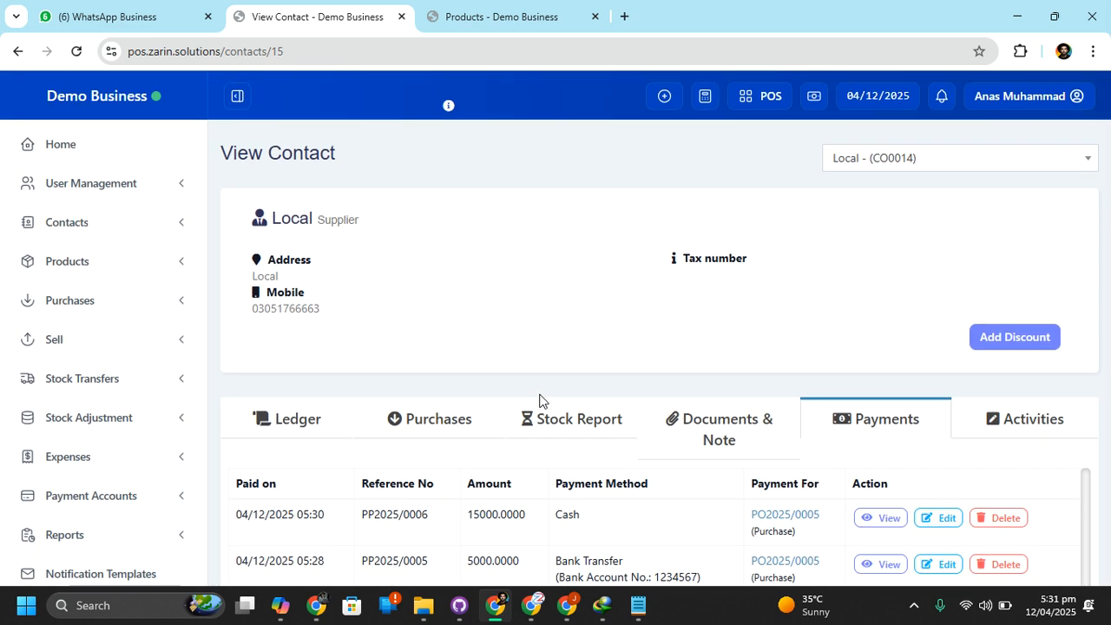
Start a new sale and view the form for adding a new customer contact, closing it without saving
click(79, 334)
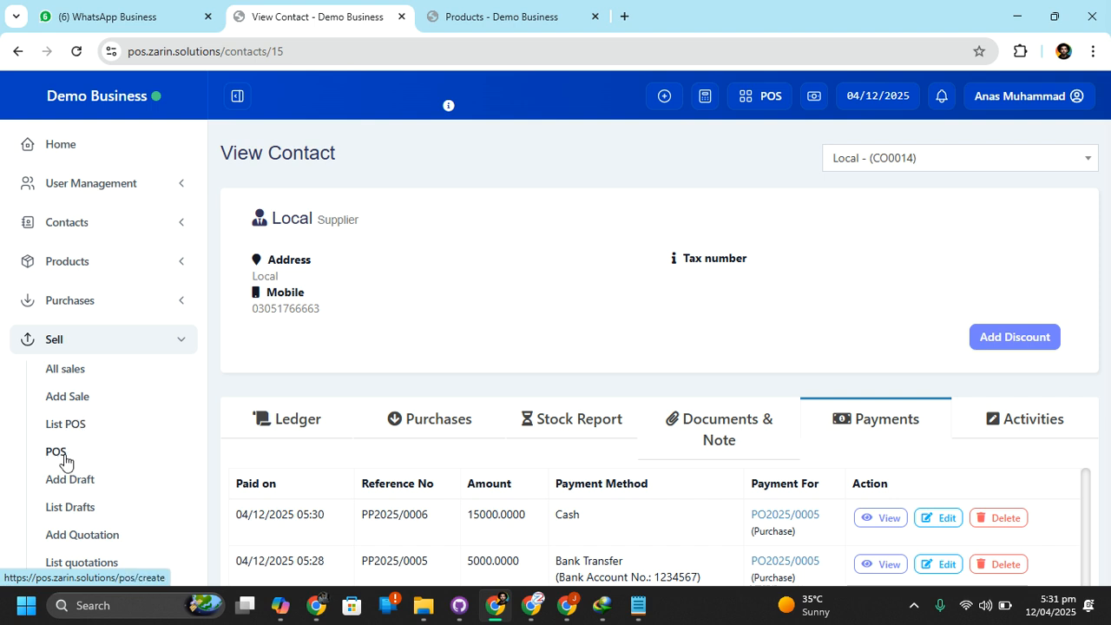
click(69, 399)
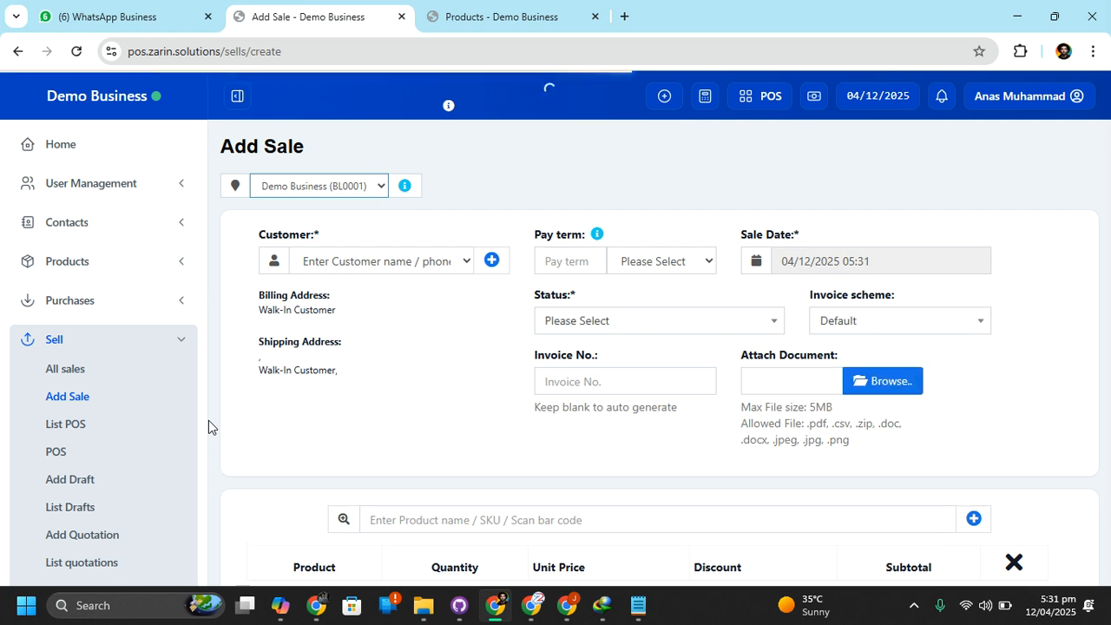
click(496, 272)
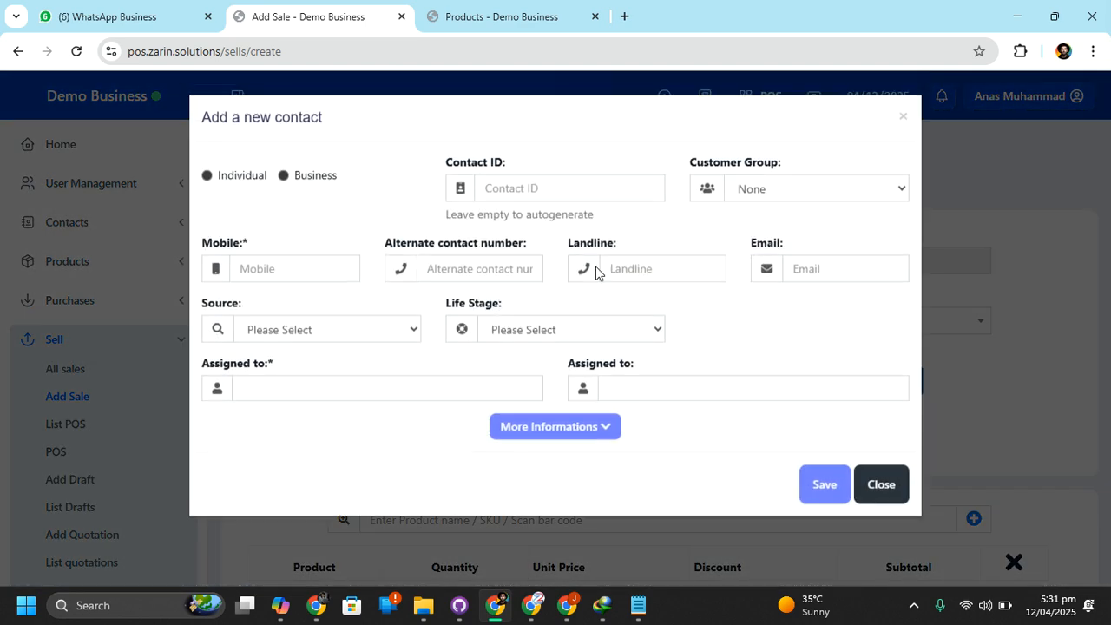
click(881, 424)
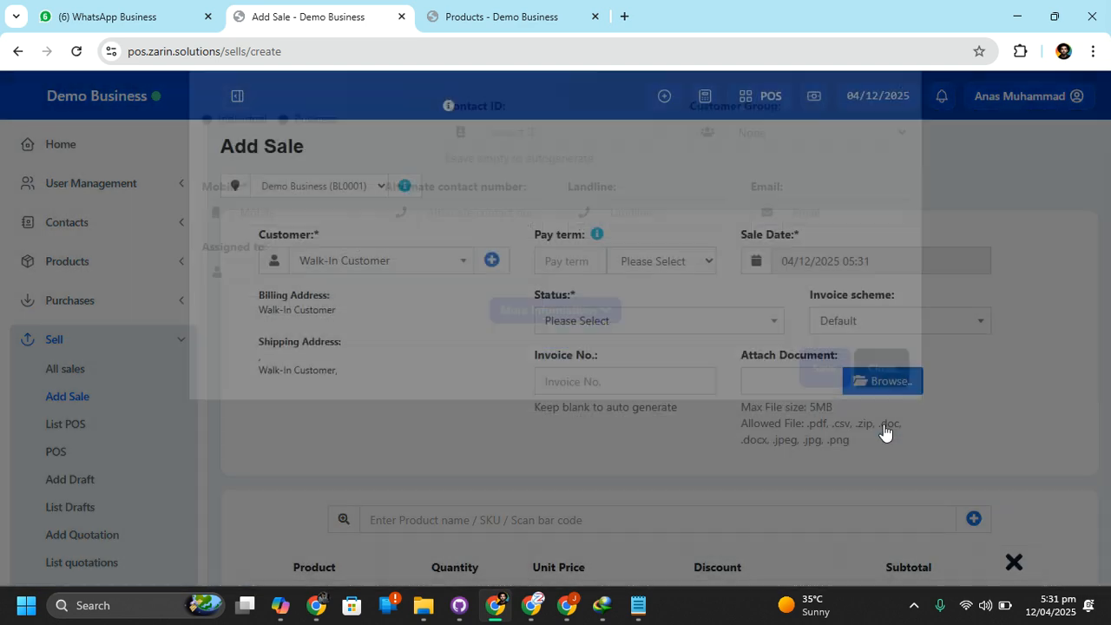
Search the customers for "a" and select the one listed directly below Walk-In Customer for the sale
click(374, 263)
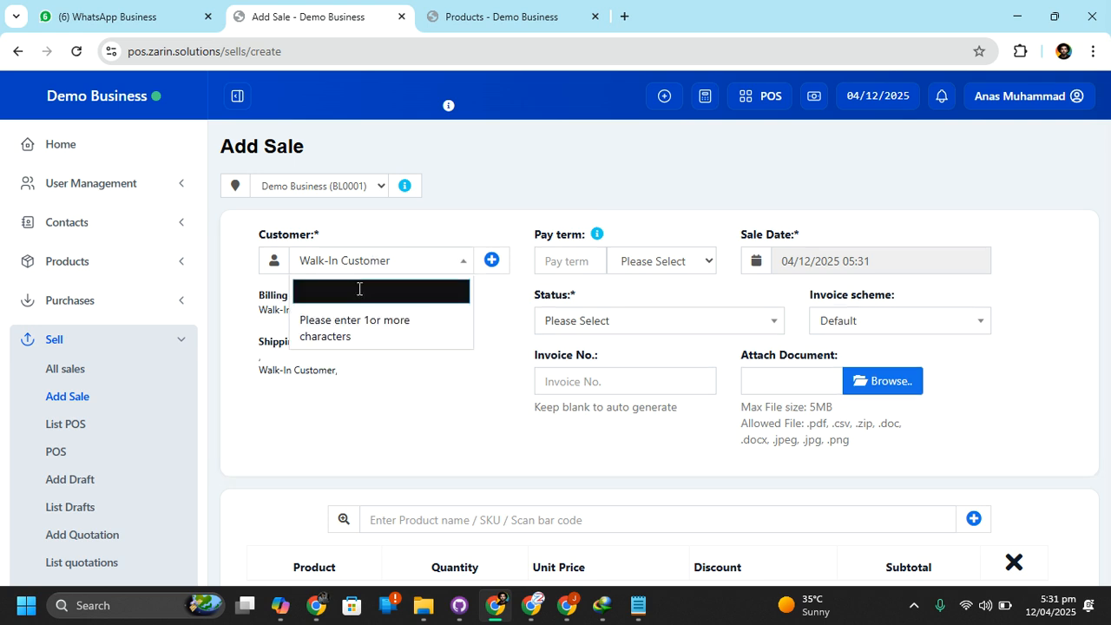
text(a)
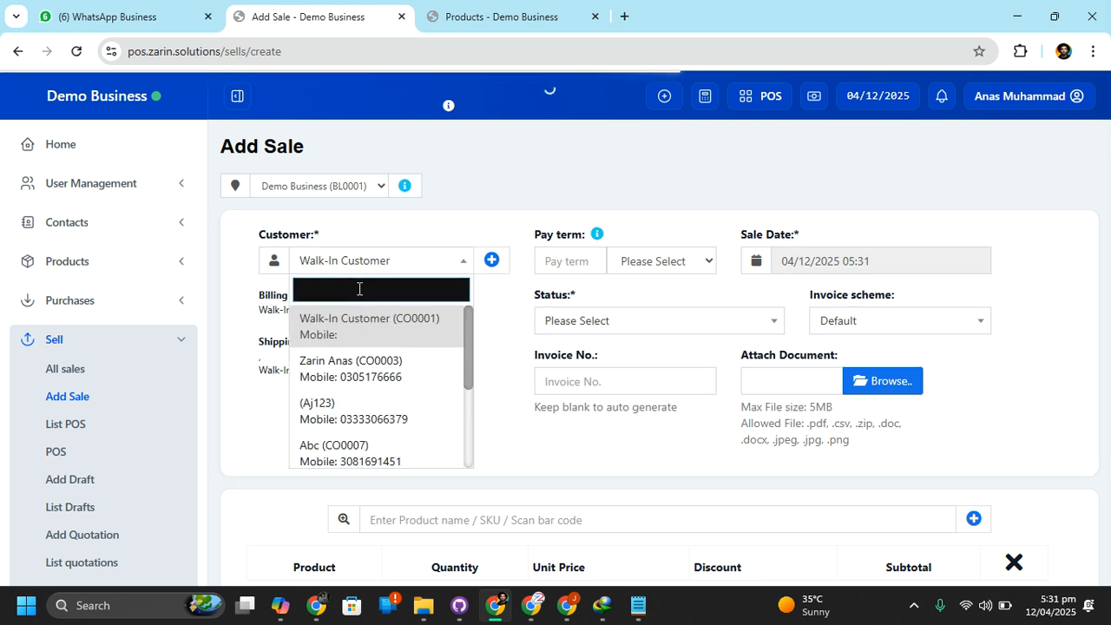
click(337, 370)
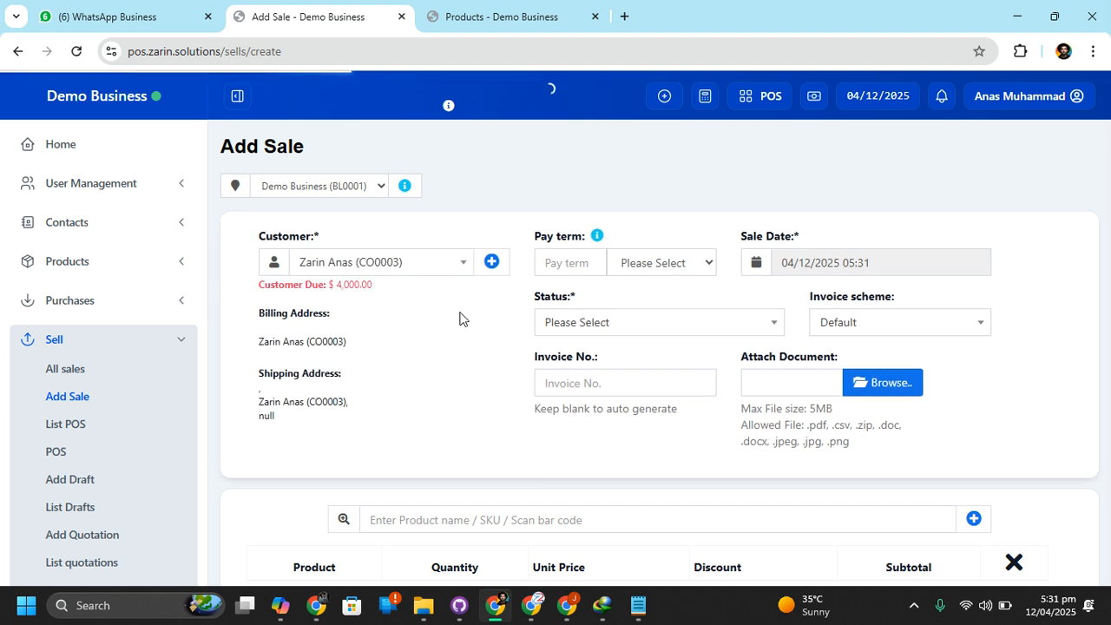
Check the selected customer's outstanding due amount and billing address
drag(335, 287, 379, 285)
click(335, 290)
triple_click(378, 284)
triple_click(317, 304)
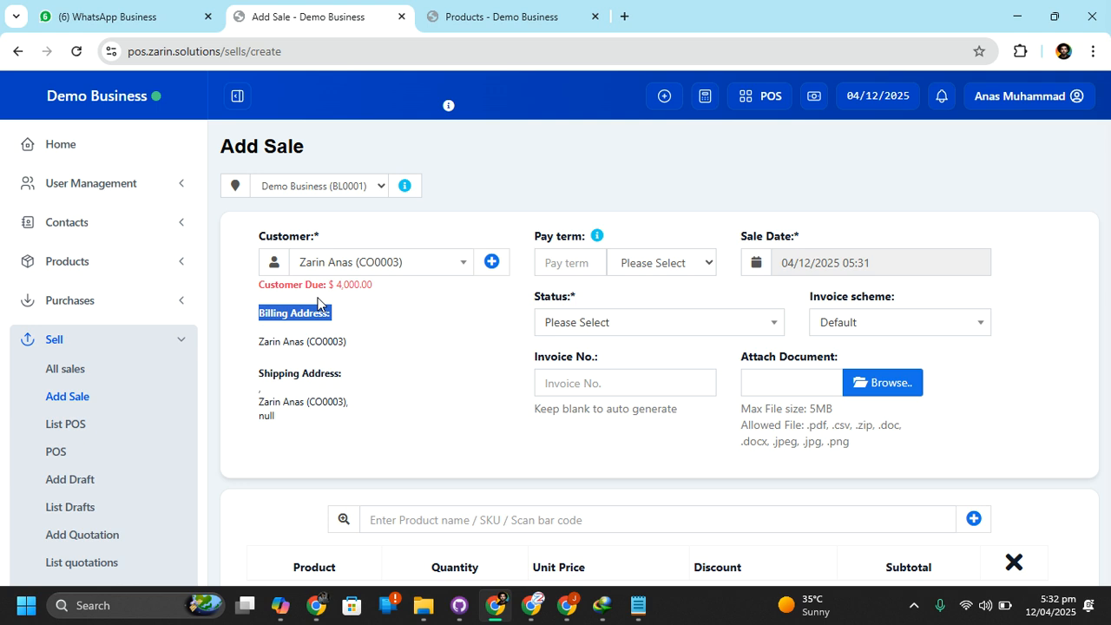
click(391, 304)
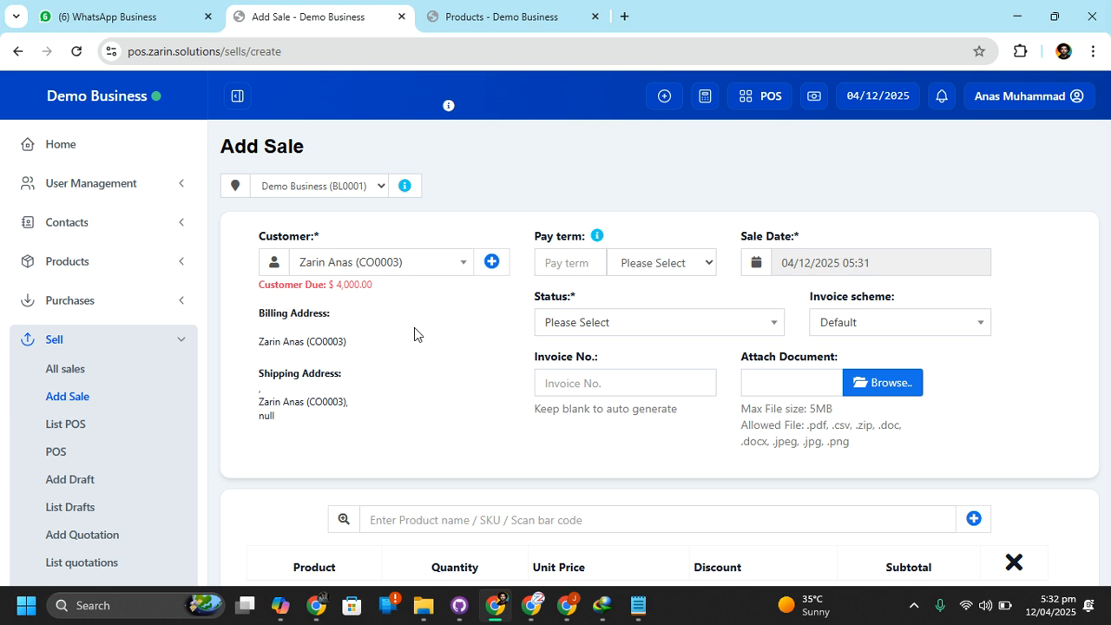
Look over the available sale statuses and set the sale's status to Final
scroll(495, 382, down, 1)
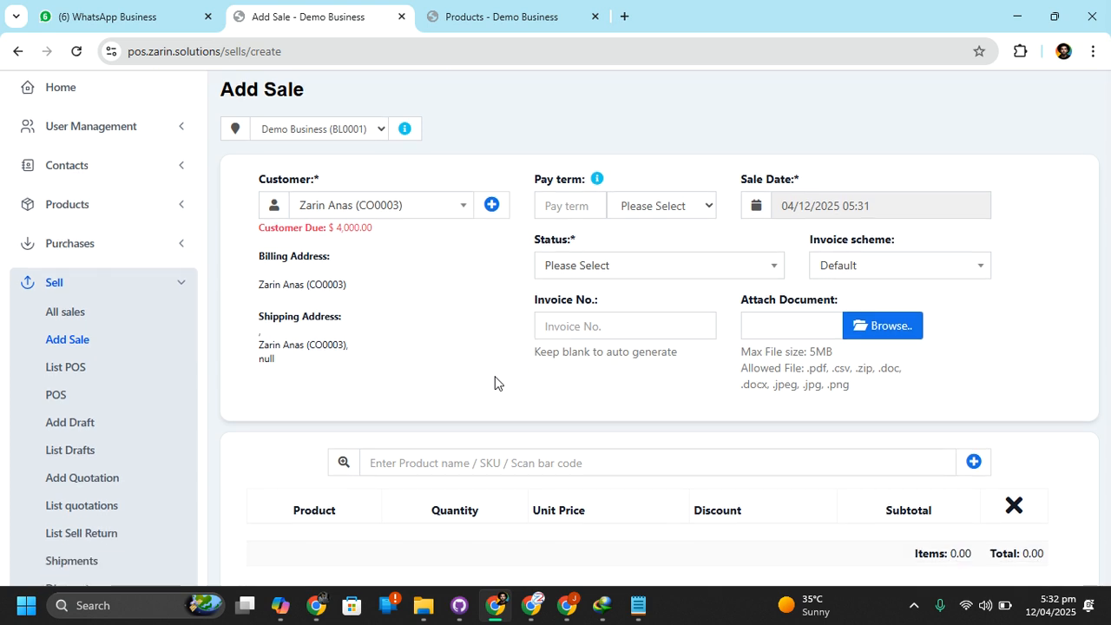
click(629, 269)
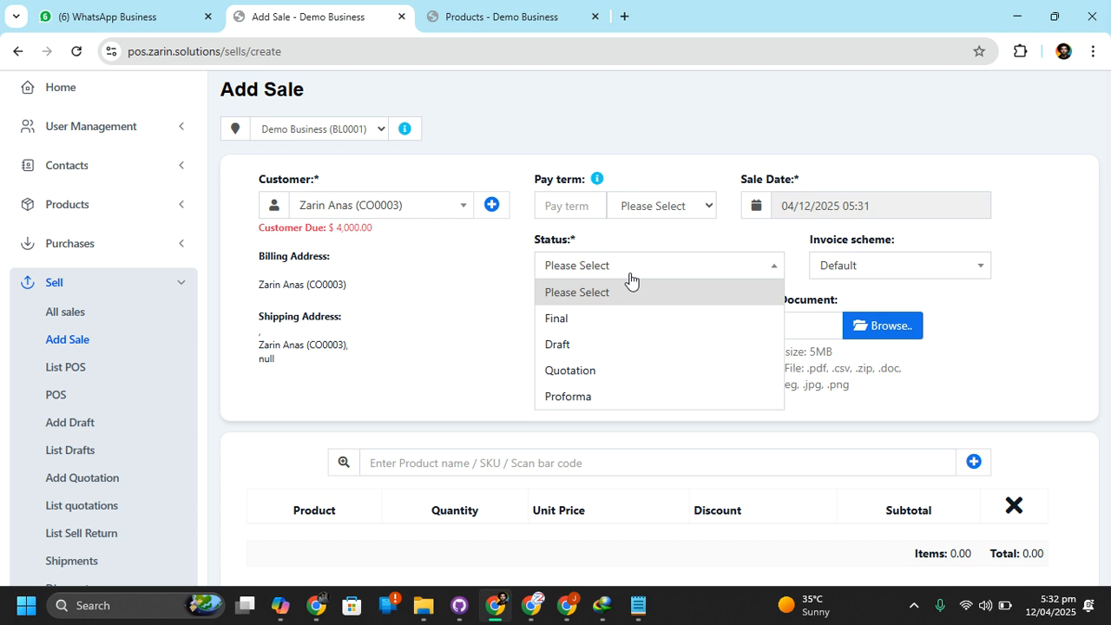
click(509, 278)
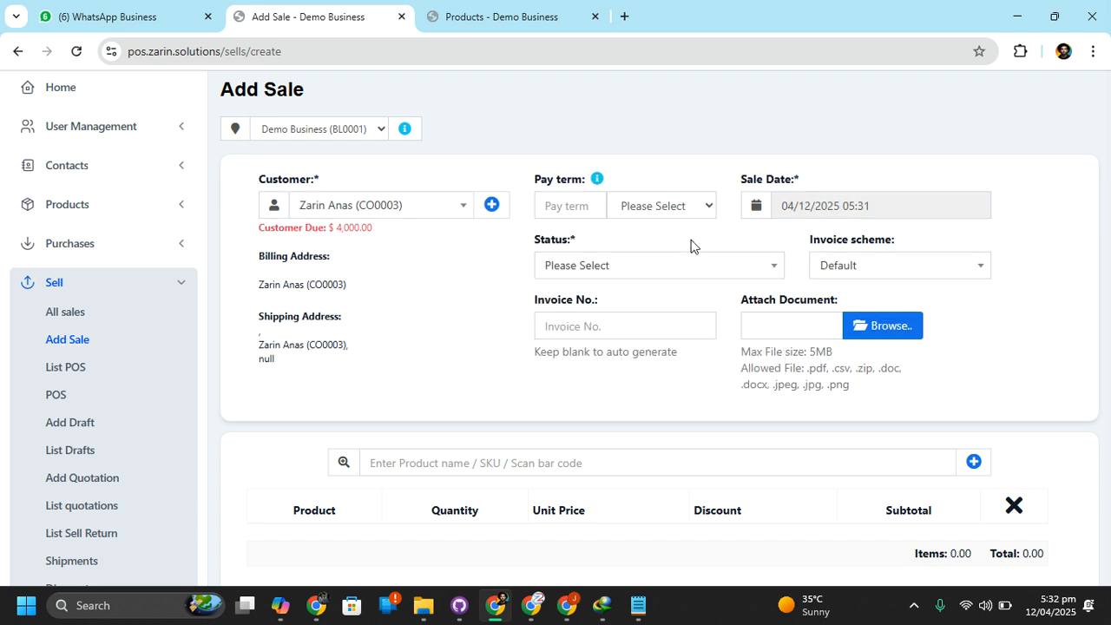
scroll(681, 312, down, 1)
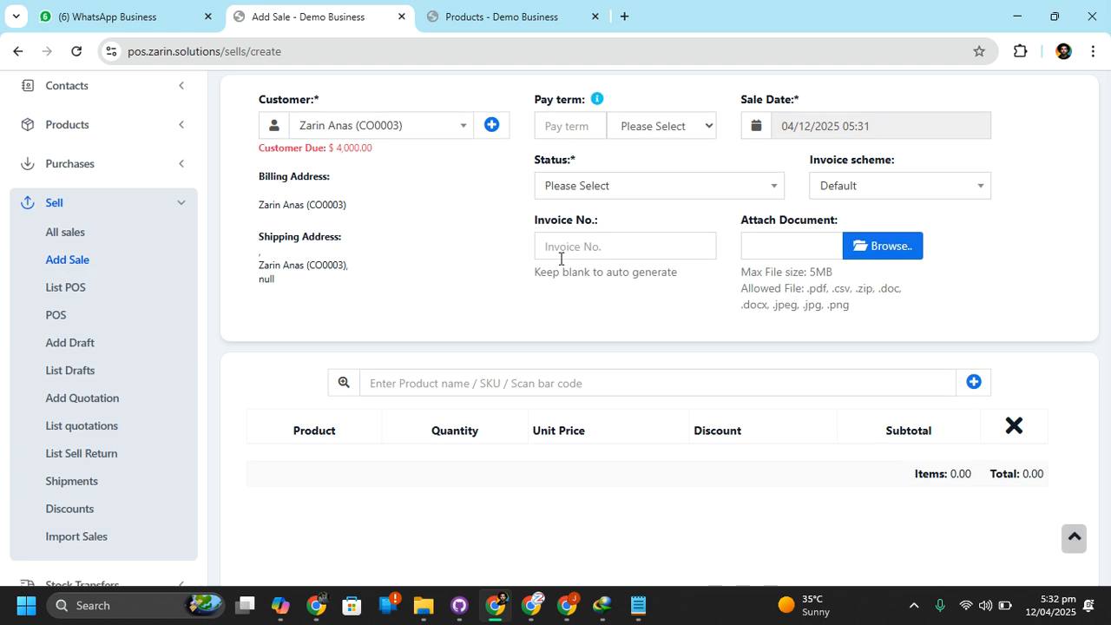
click(569, 194)
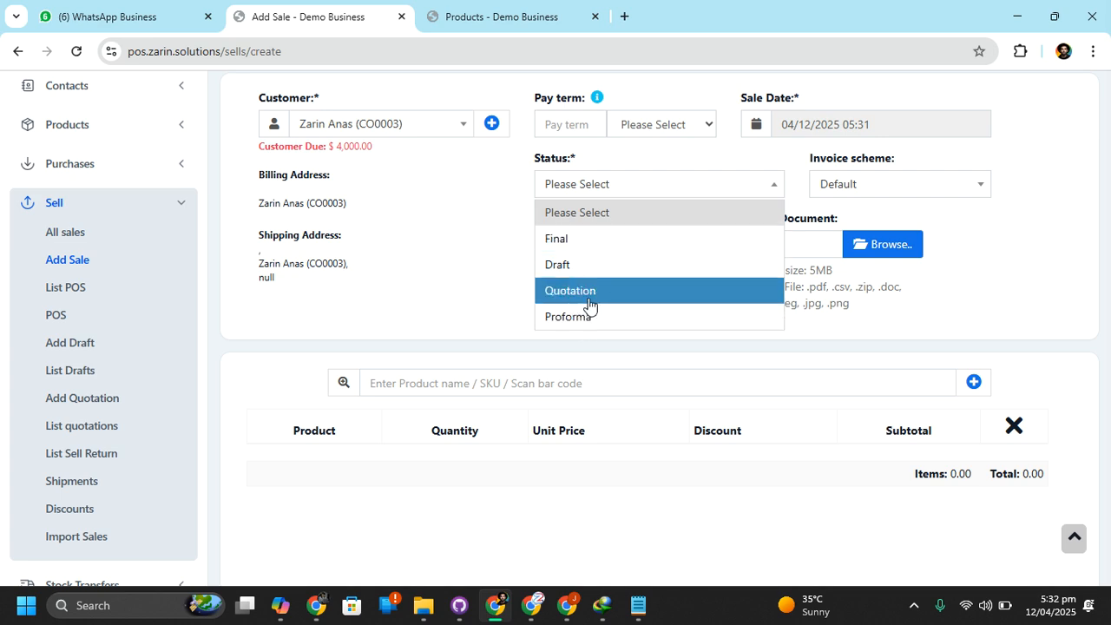
click(588, 239)
scroll(618, 232, up, 2)
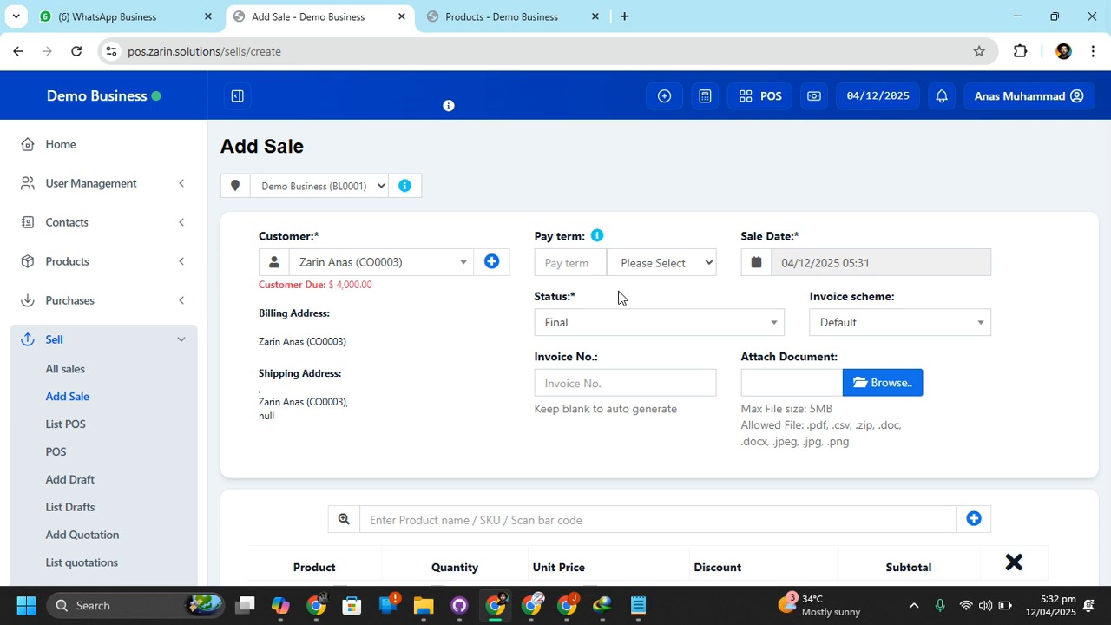
Set the sale's status to Quotation and check the available invoice schemes
click(590, 321)
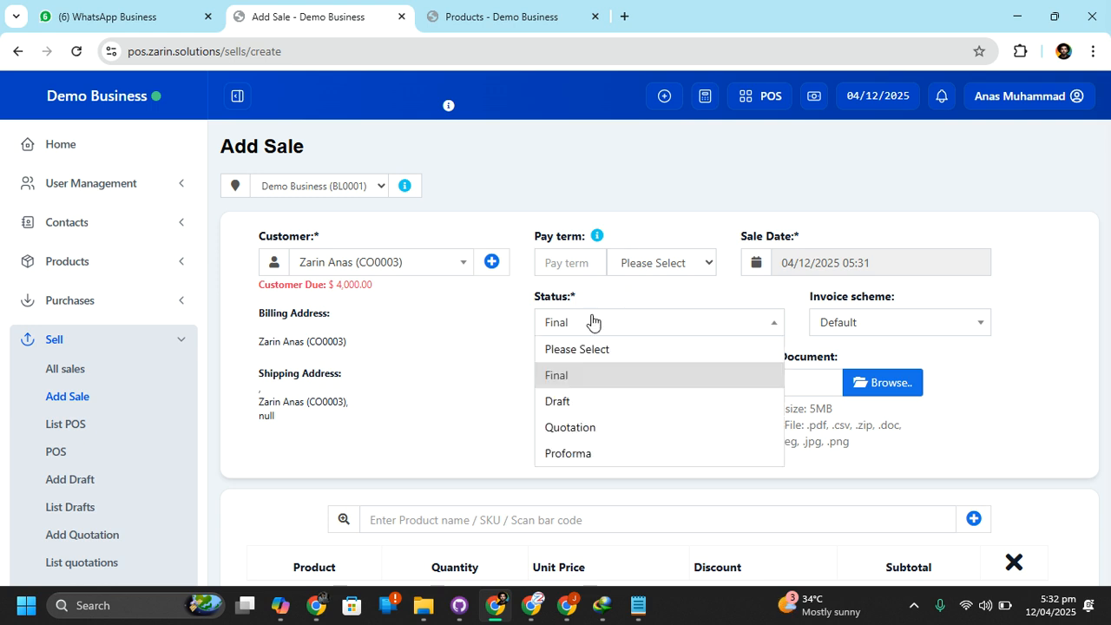
click(583, 429)
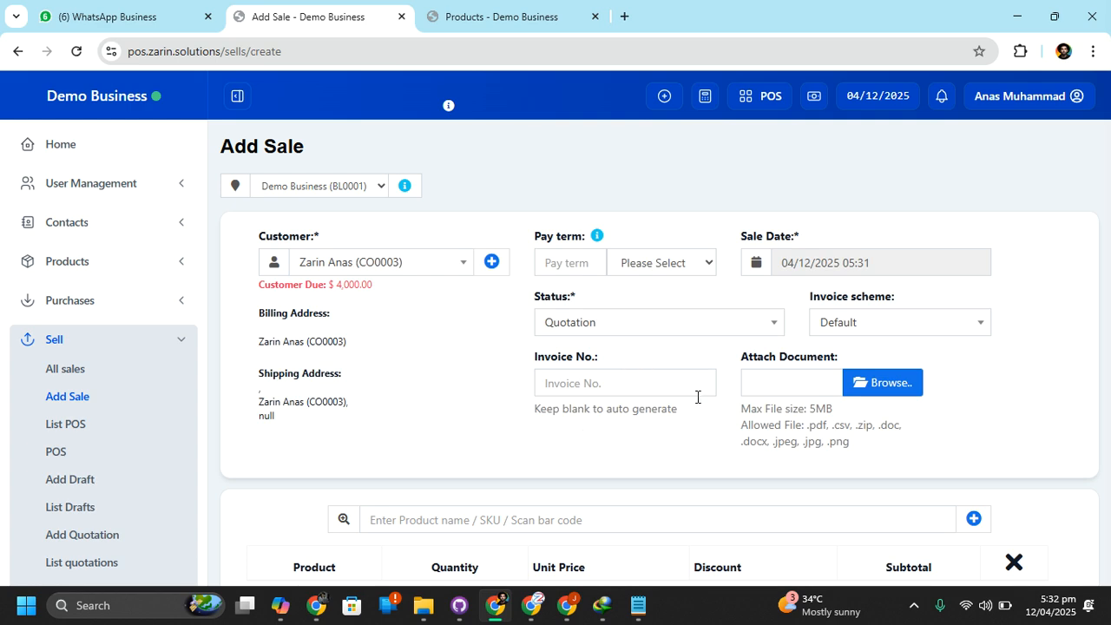
click(847, 325)
click(845, 329)
scroll(627, 462, down, 3)
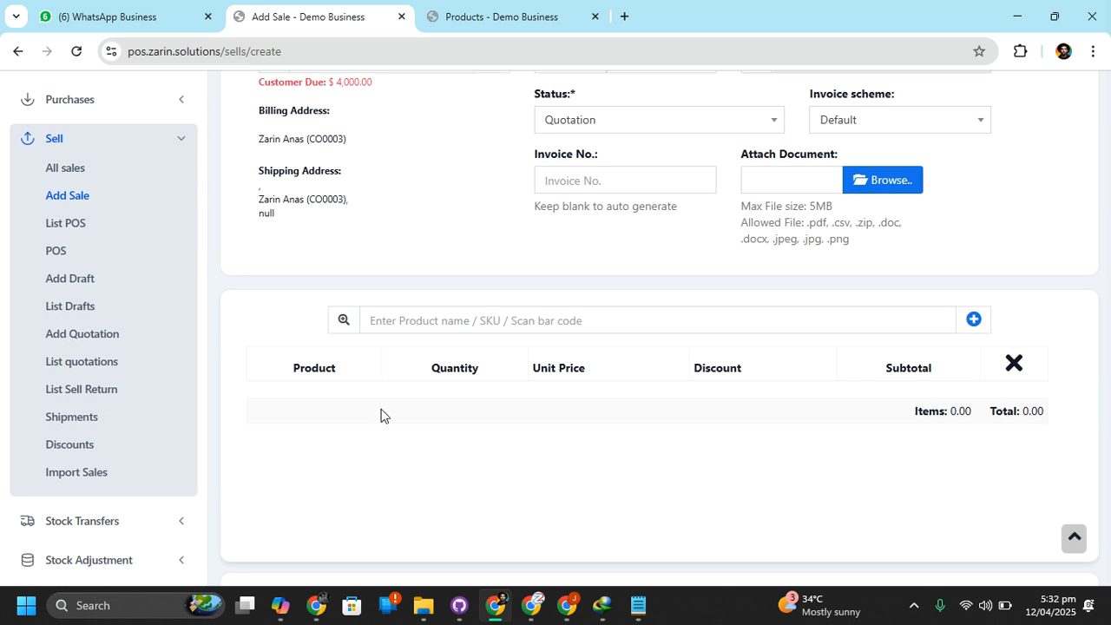
Check which business locations are available for the sale
scroll(382, 414, up, 2)
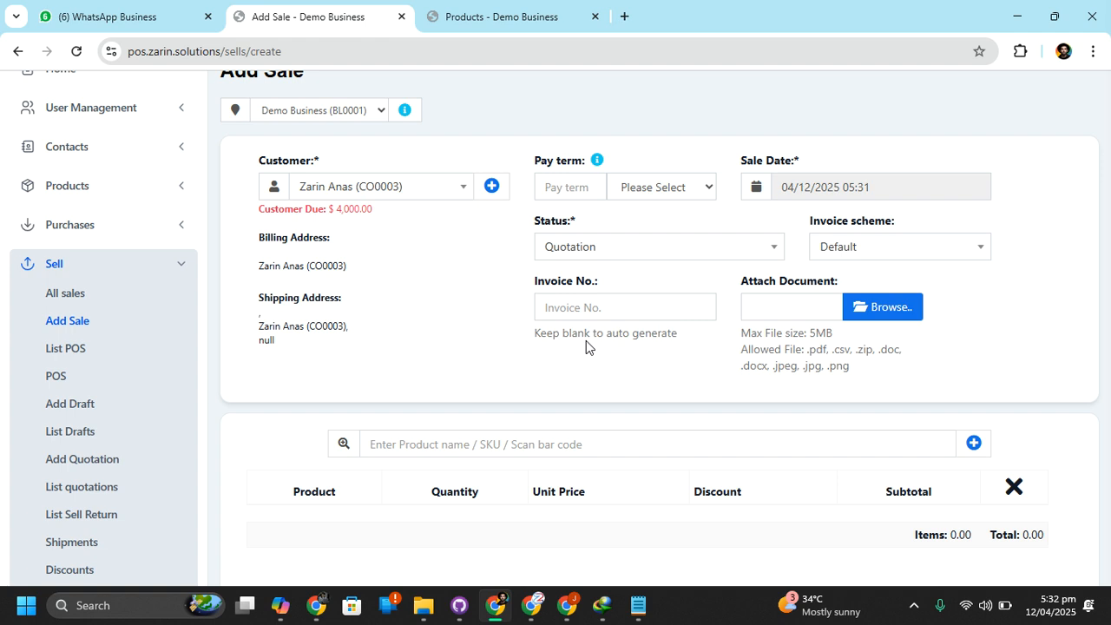
click(312, 113)
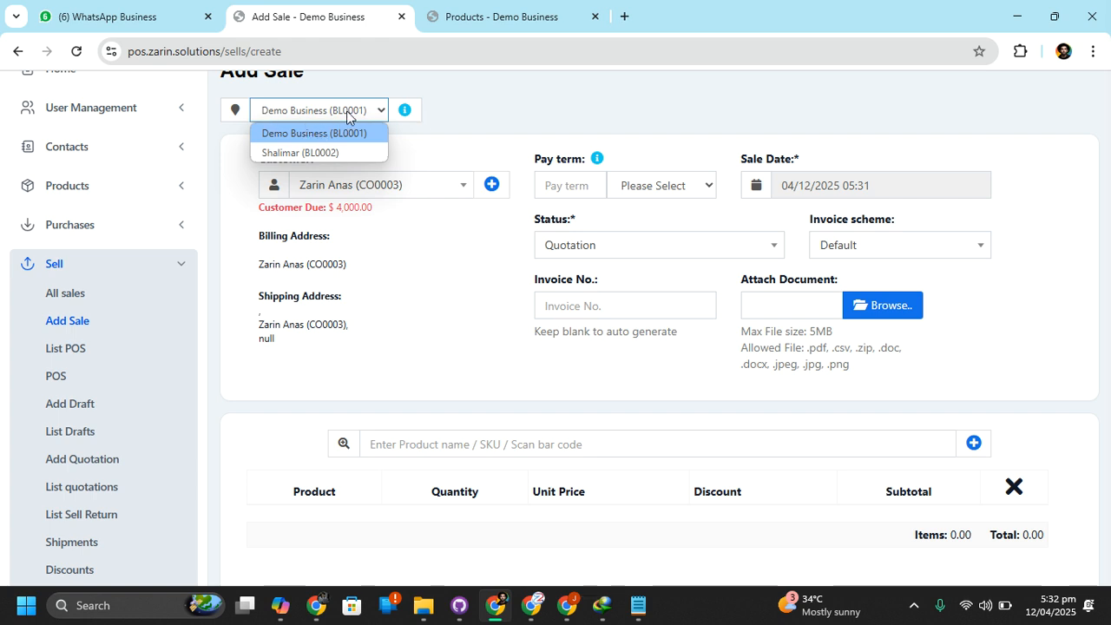
click(347, 112)
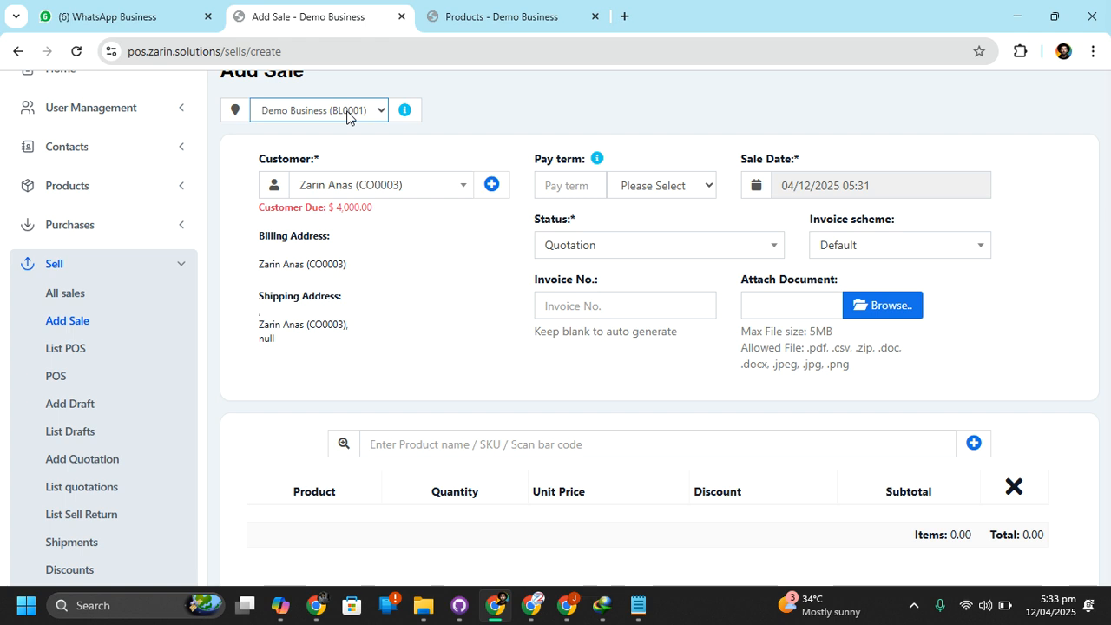
click(347, 110)
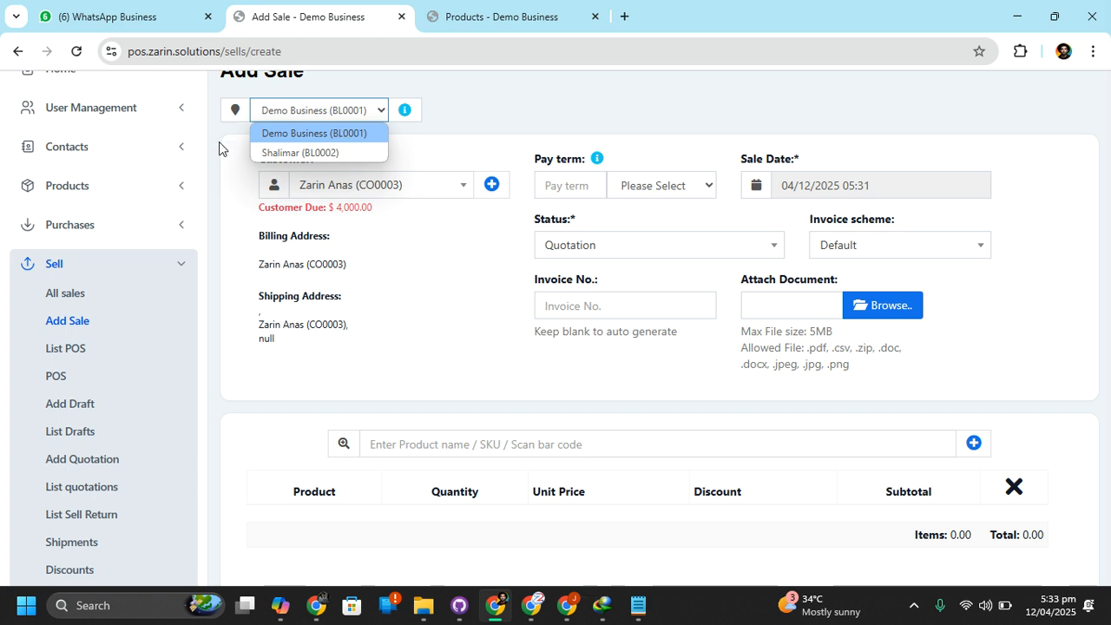
click(516, 165)
click(339, 110)
Close the location choices and add the cotton product to the quotation by searching for "cott"
click(483, 311)
click(543, 453)
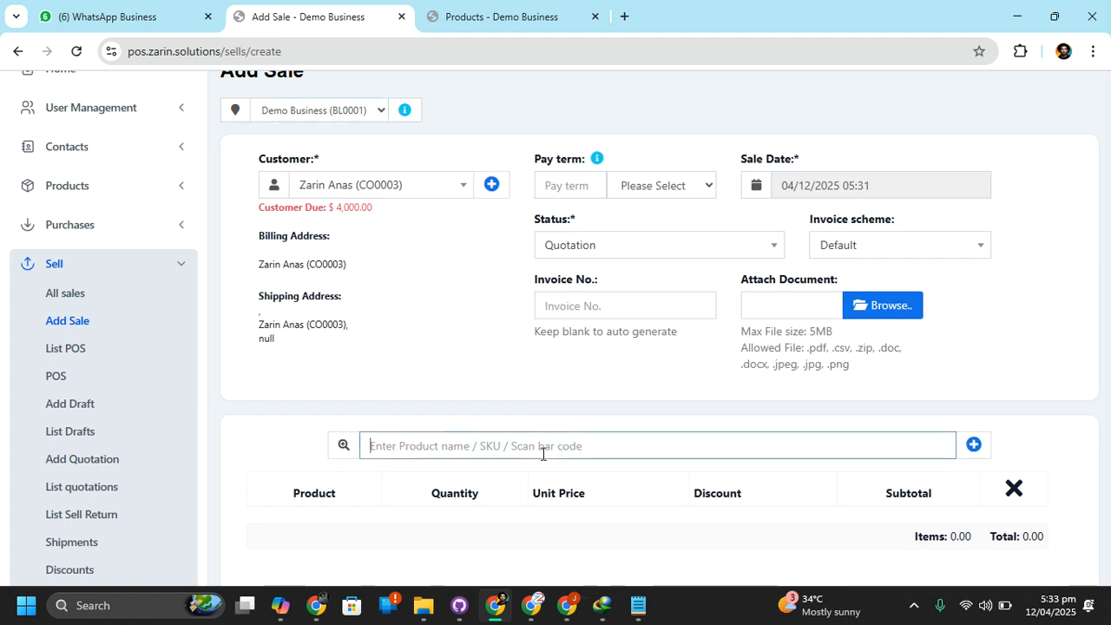
text(cott)
scroll(541, 453, down, 2)
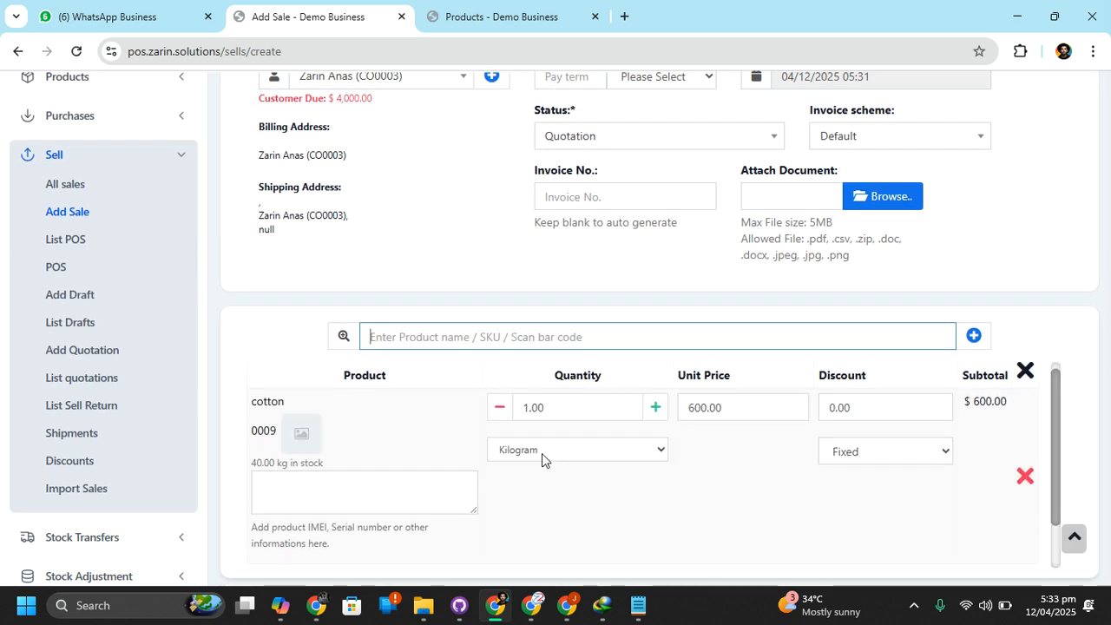
scroll(542, 453, down, 1)
scroll(541, 453, up, 1)
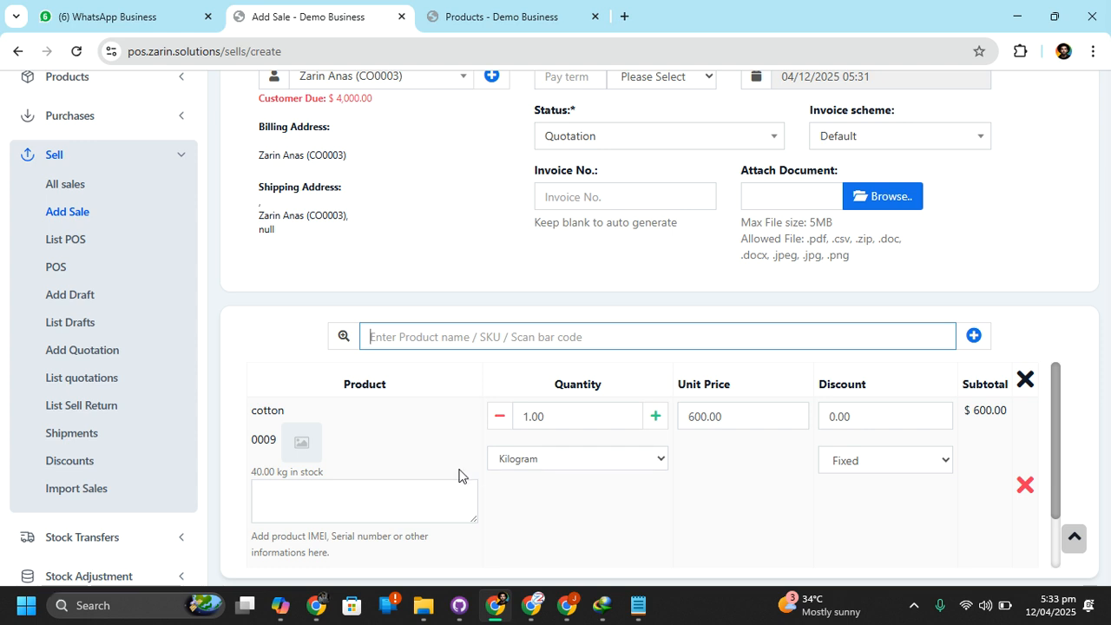
Increase the cotton line's quantity to 3 kilograms and review the line and its total
click(656, 416)
click(655, 416)
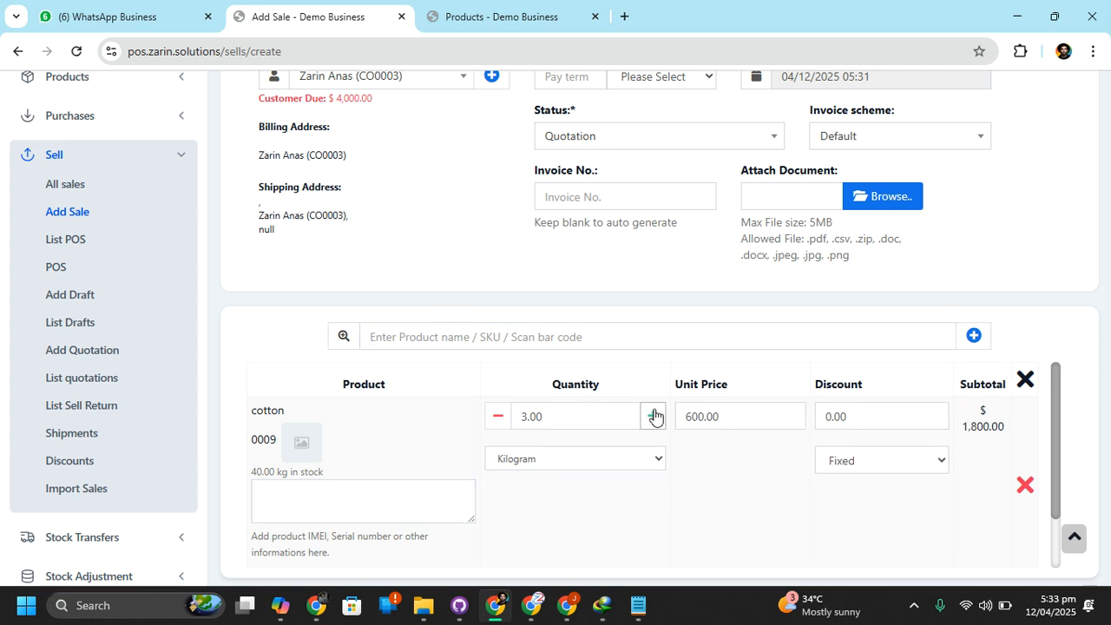
scroll(655, 417, down, 1)
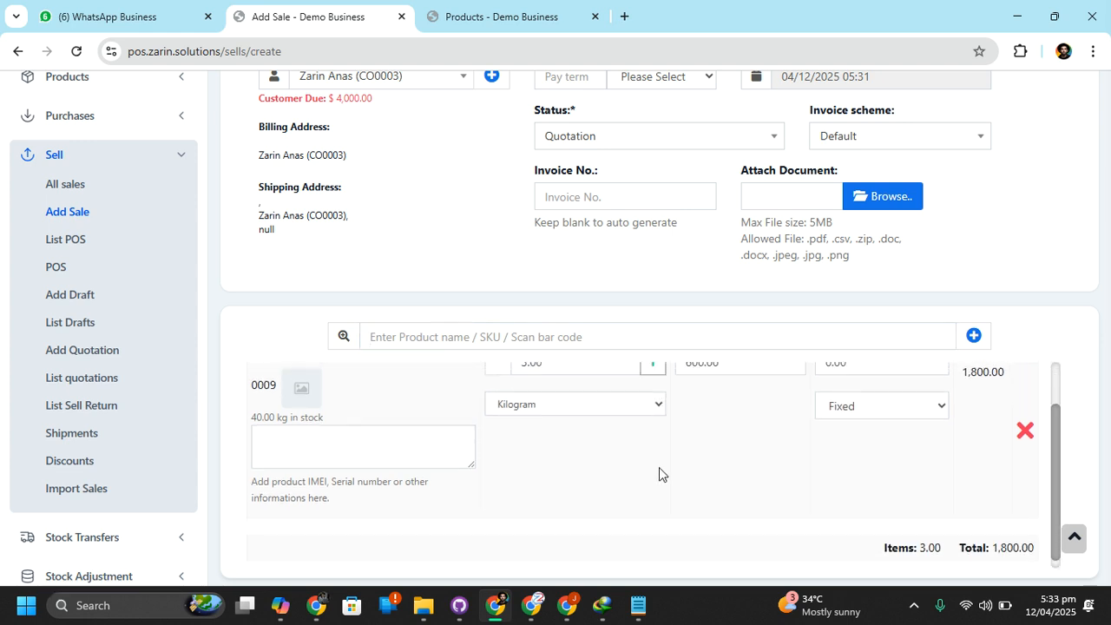
scroll(658, 469, up, 1)
scroll(799, 506, down, 1)
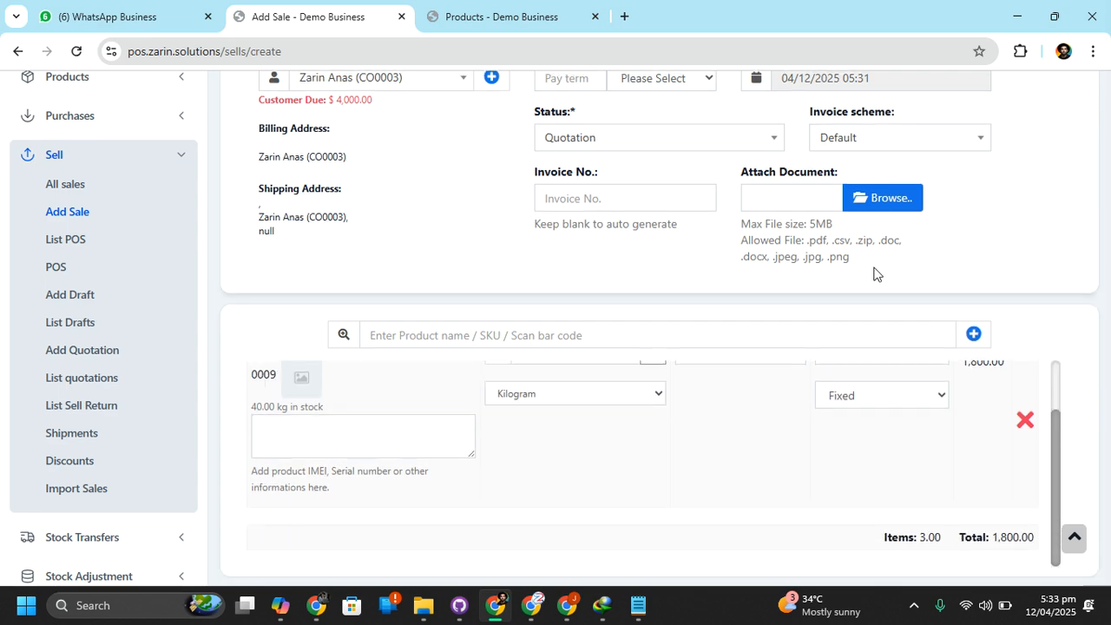
Save and print the quotation, and dismiss the print preview without saving a PDF
scroll(873, 273, down, 3)
scroll(836, 336, down, 5)
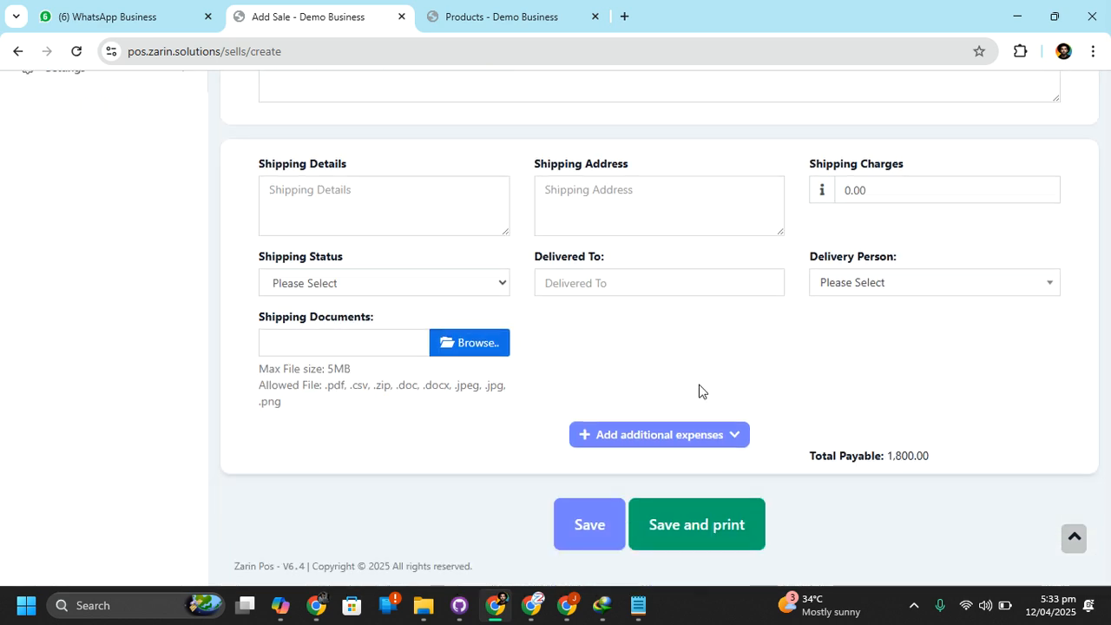
click(690, 525)
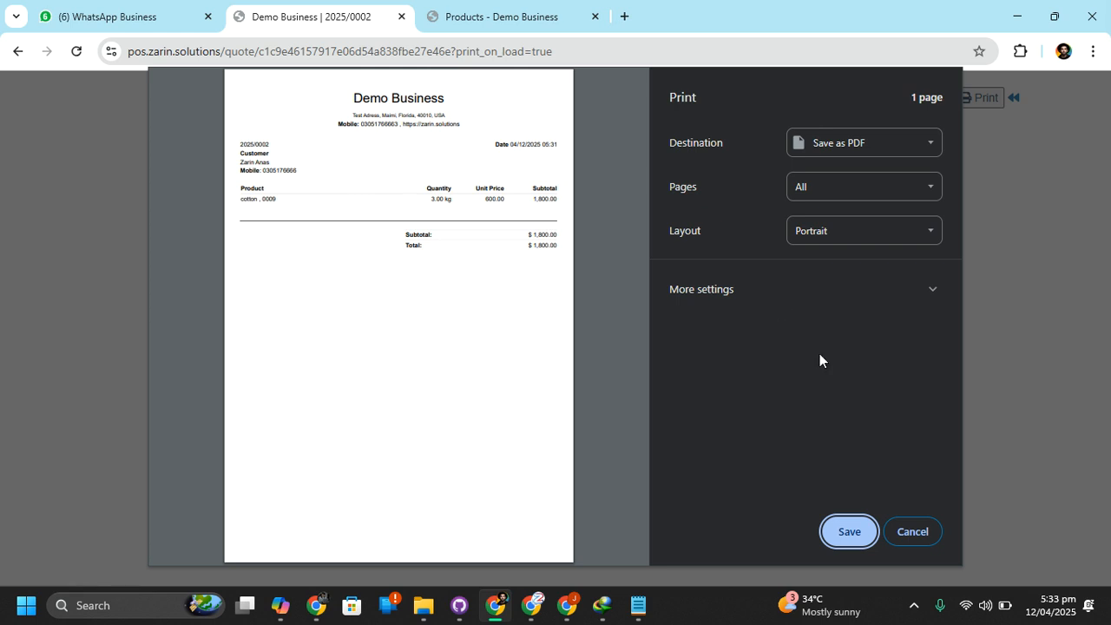
click(909, 531)
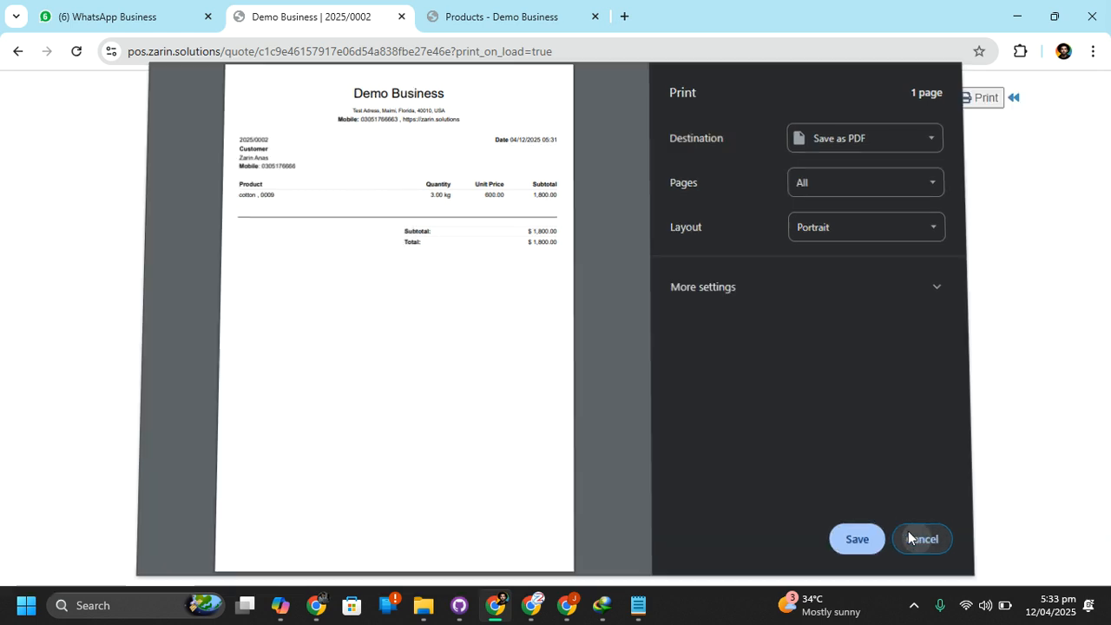
Leave the quotation page, go to the POS screen and add the cotton product to the cart
click(1014, 101)
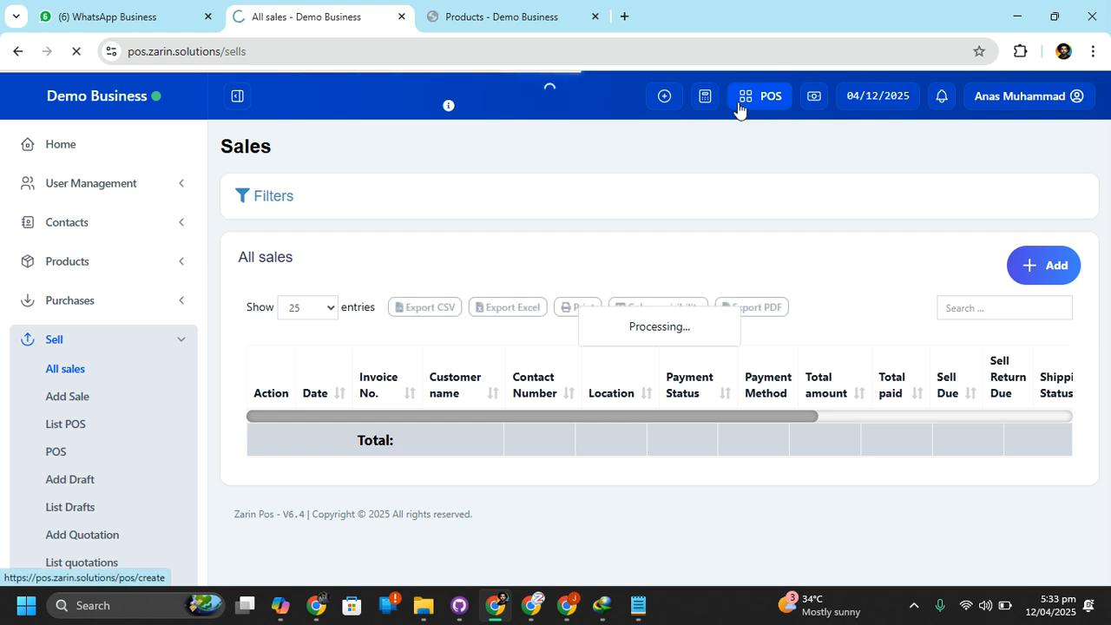
click(739, 106)
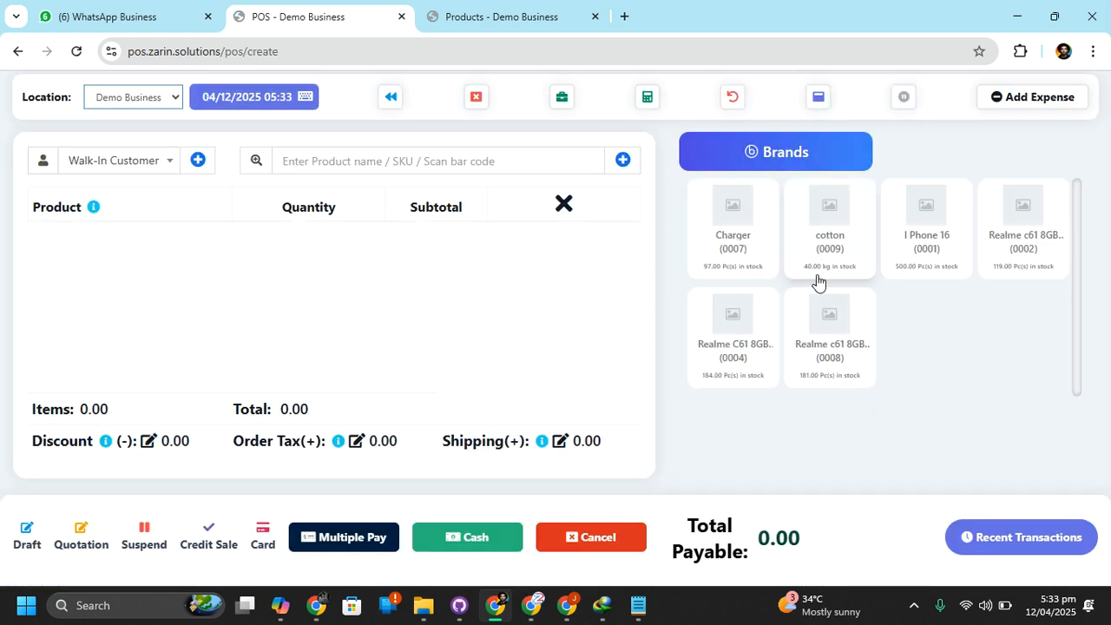
click(851, 219)
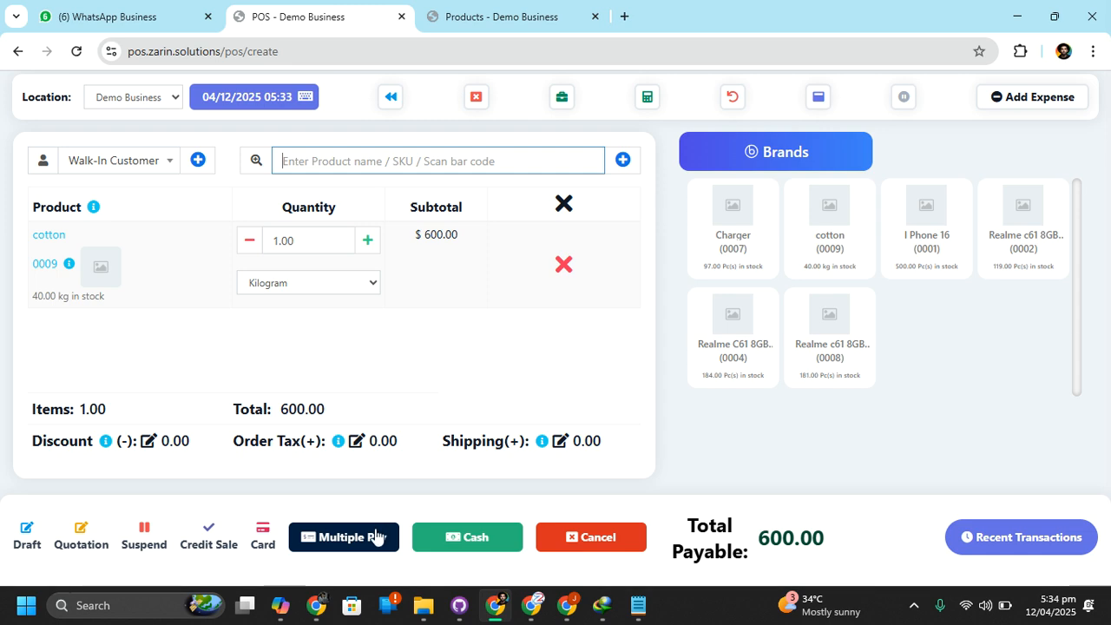
Start a multiple-pay checkout, set the payment method to Bank Transfer and look over the bank and payment account fields
click(321, 536)
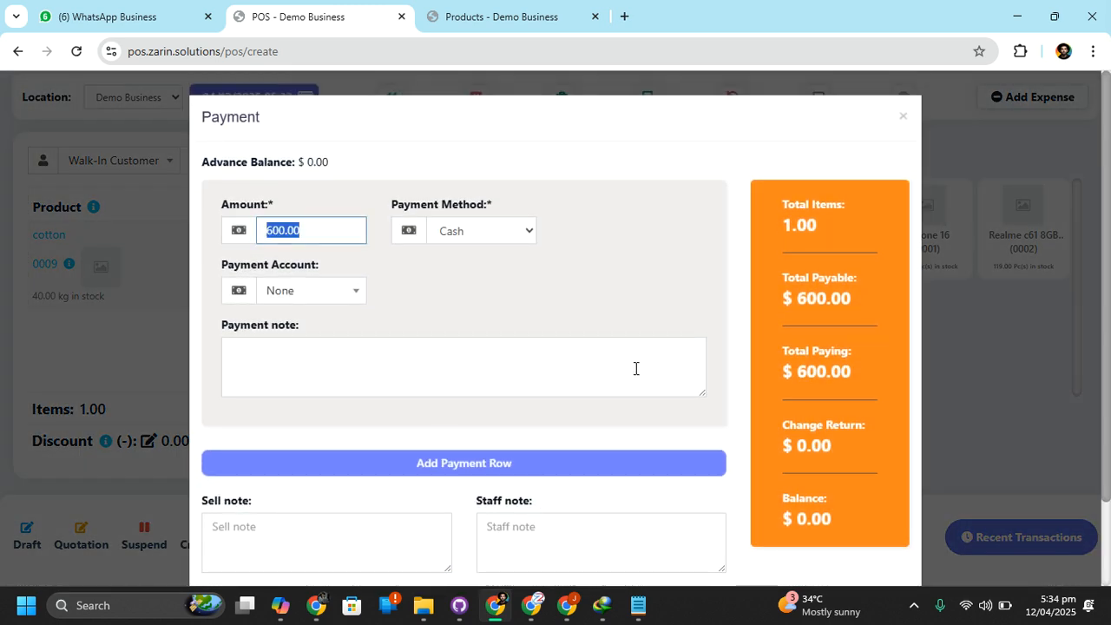
click(460, 231)
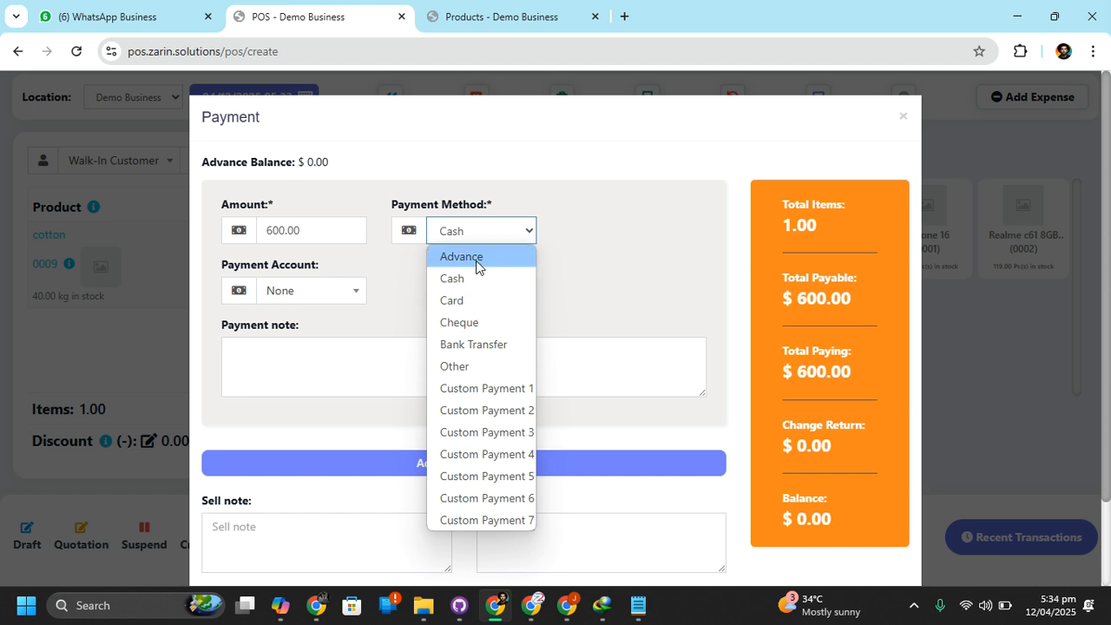
click(485, 343)
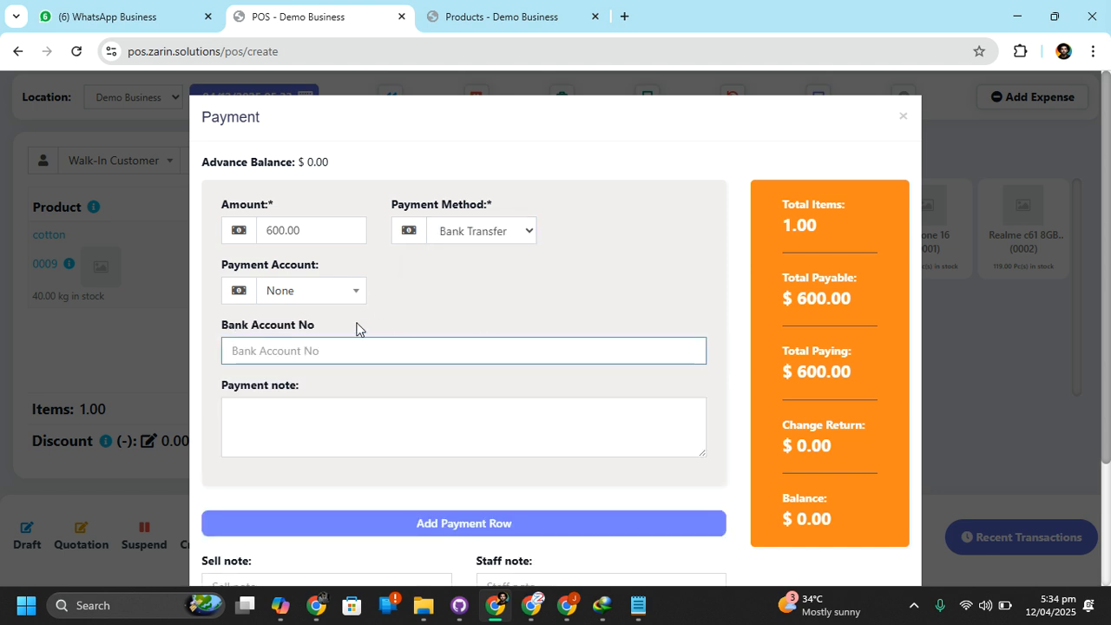
click(357, 345)
click(326, 302)
click(325, 303)
scroll(413, 311, down, 1)
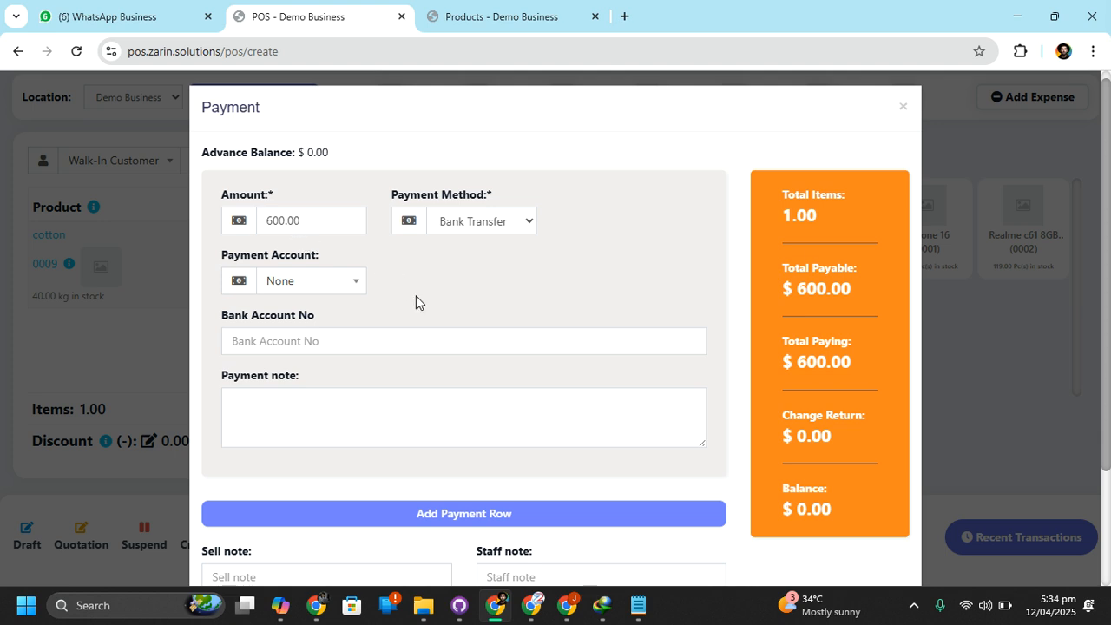
Set the payment amount to 2000 and check the change return
scroll(414, 303, down, 1)
double_click(312, 160)
text(2000)
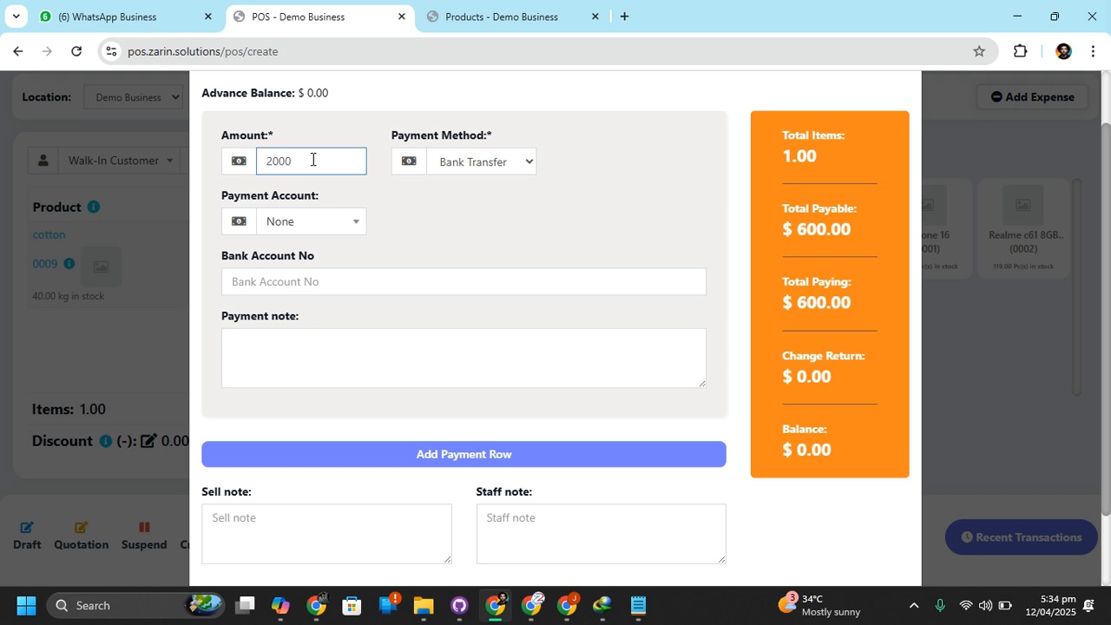
click(407, 200)
drag(825, 385, 879, 380)
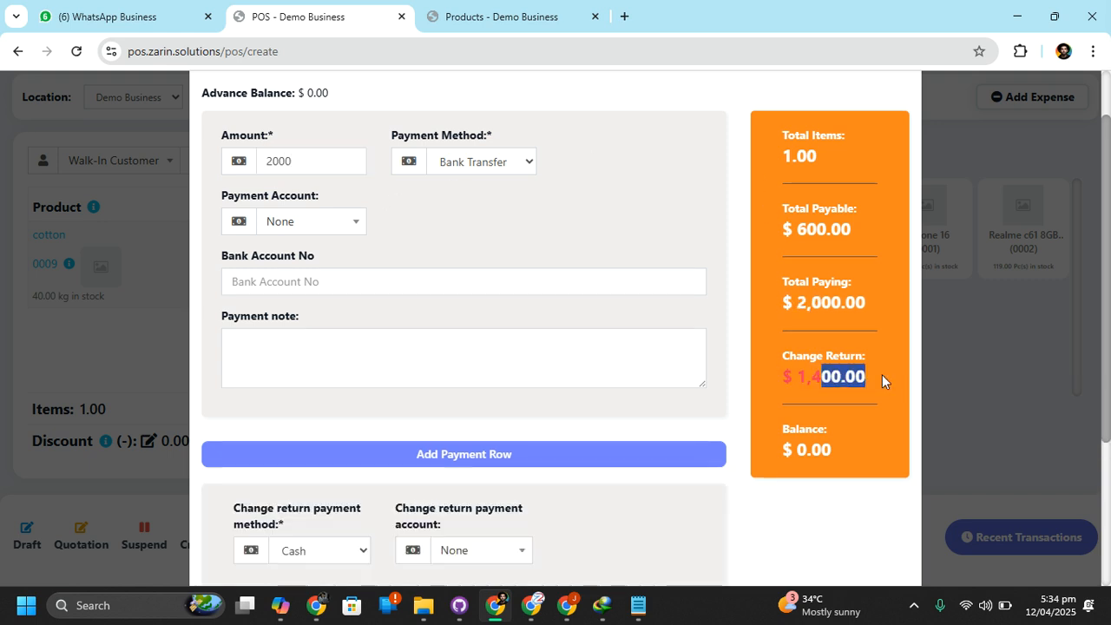
Check the change return payment account options, finalize the payment and dismiss the invoice's print preview
scroll(590, 384, down, 3)
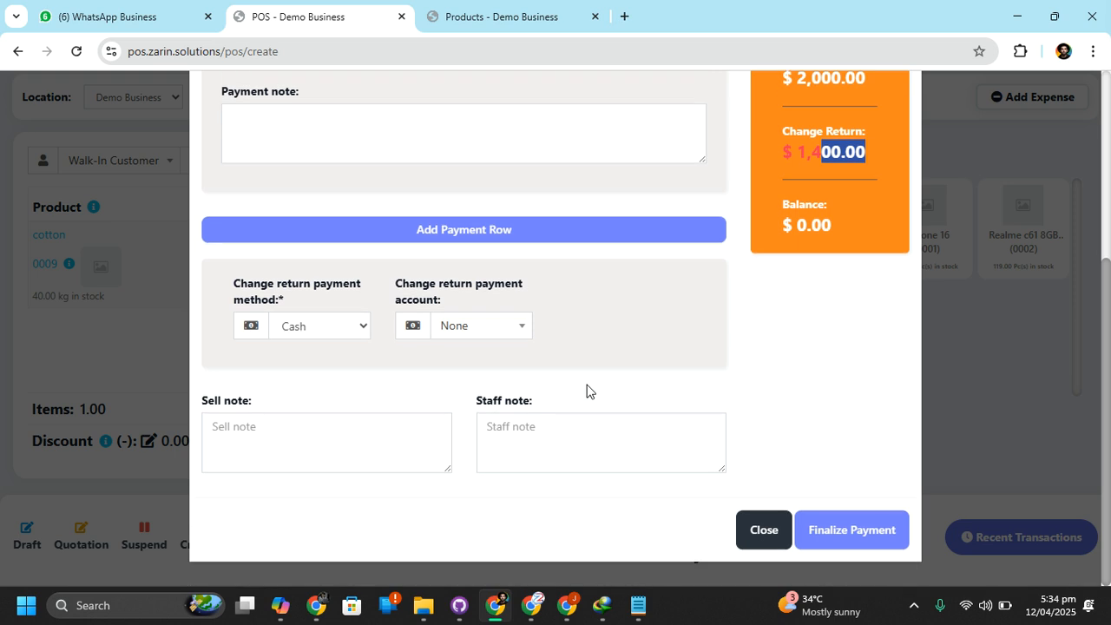
click(445, 326)
click(445, 326)
click(860, 524)
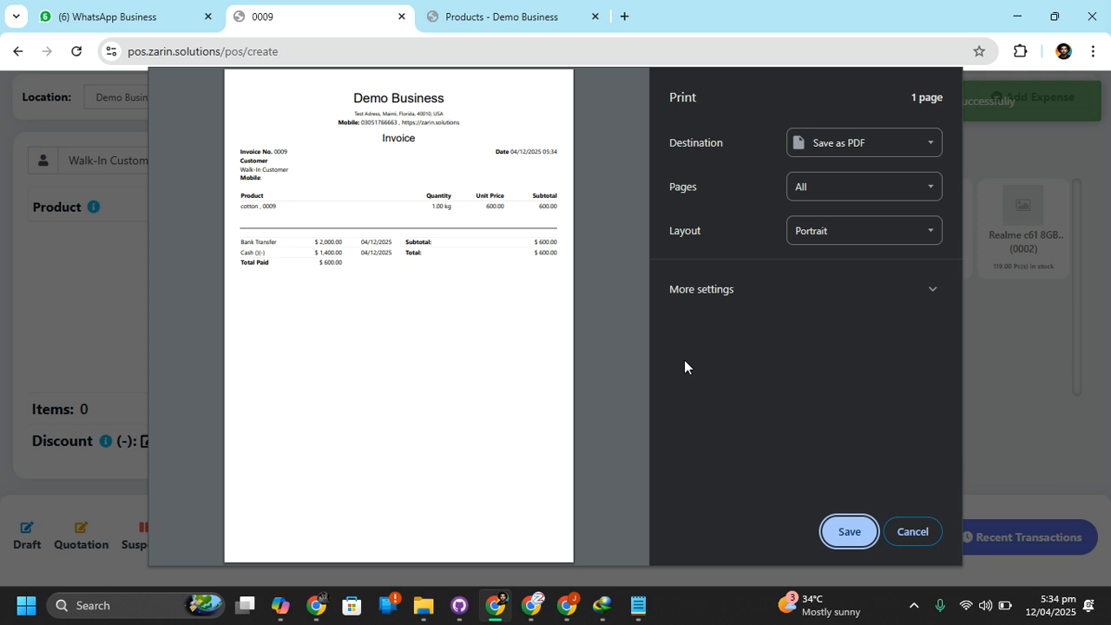
click(913, 530)
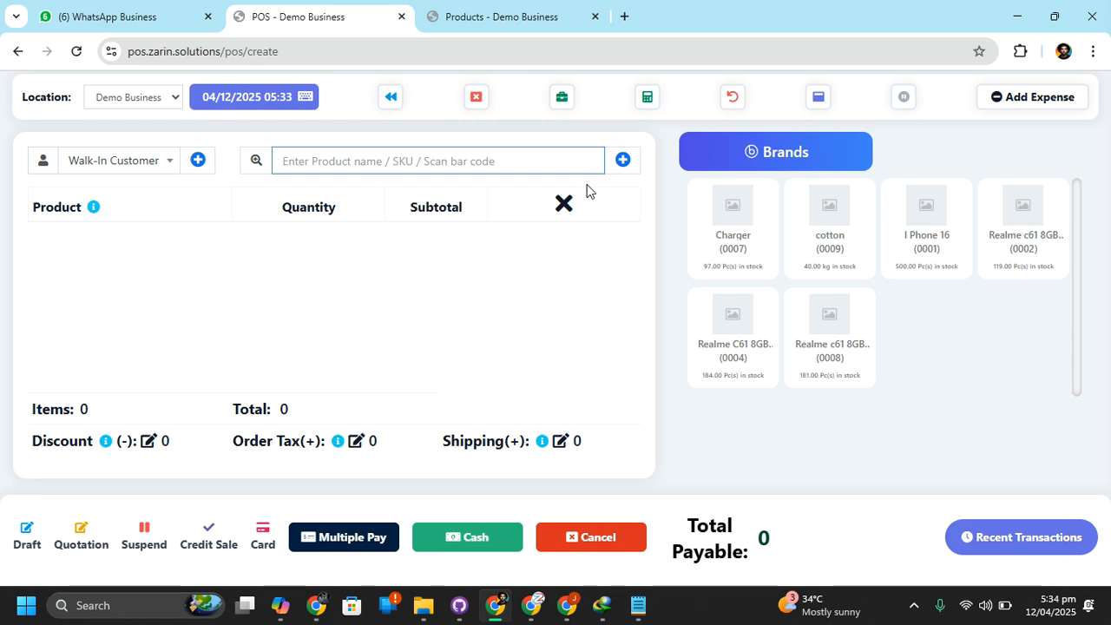
Try the sale's Cancel command, and briefly view the POS screen's built-in calculator before closing it
click(597, 544)
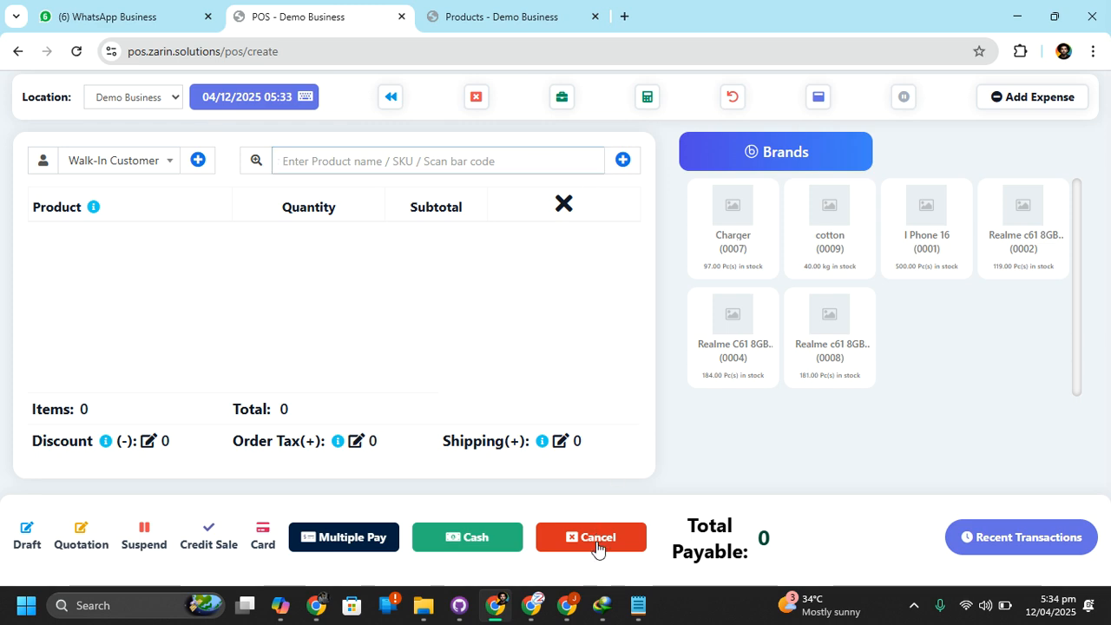
click(705, 410)
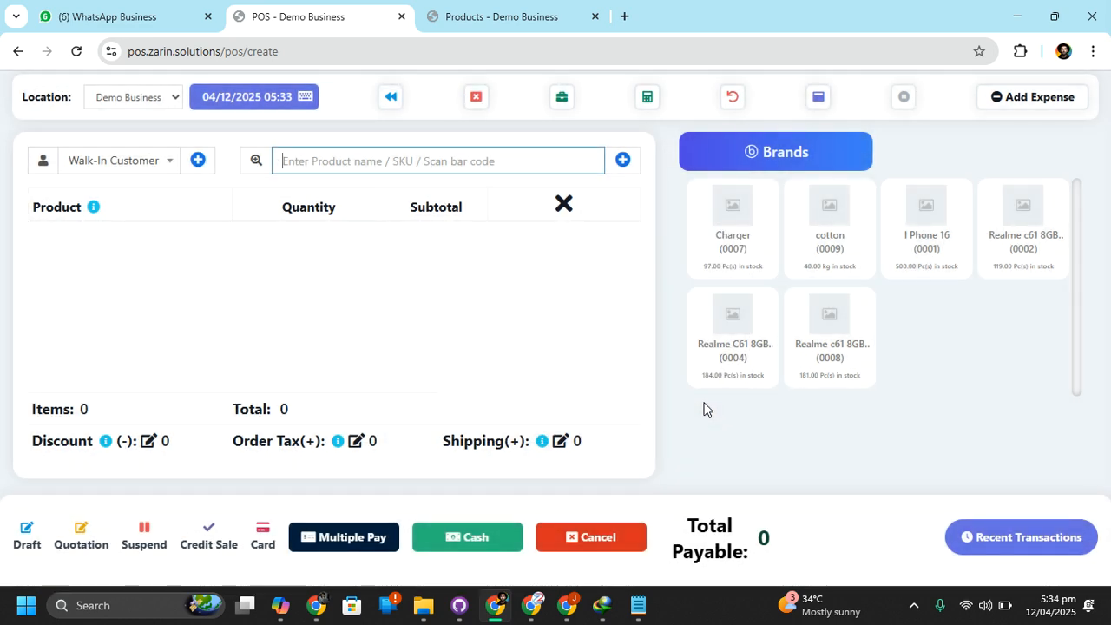
click(647, 97)
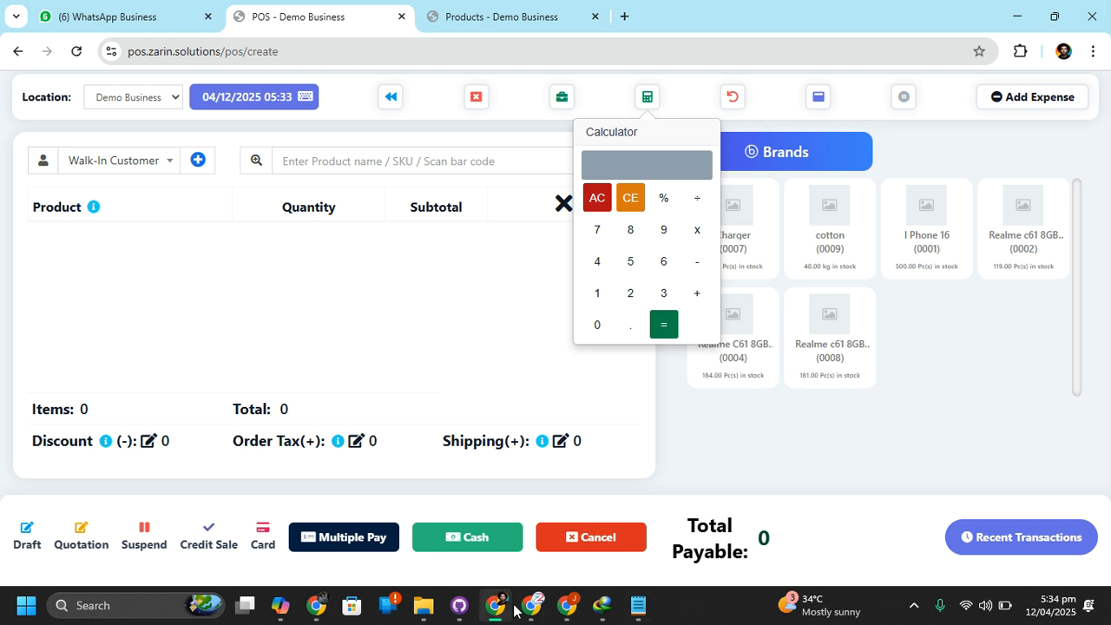
click(207, 363)
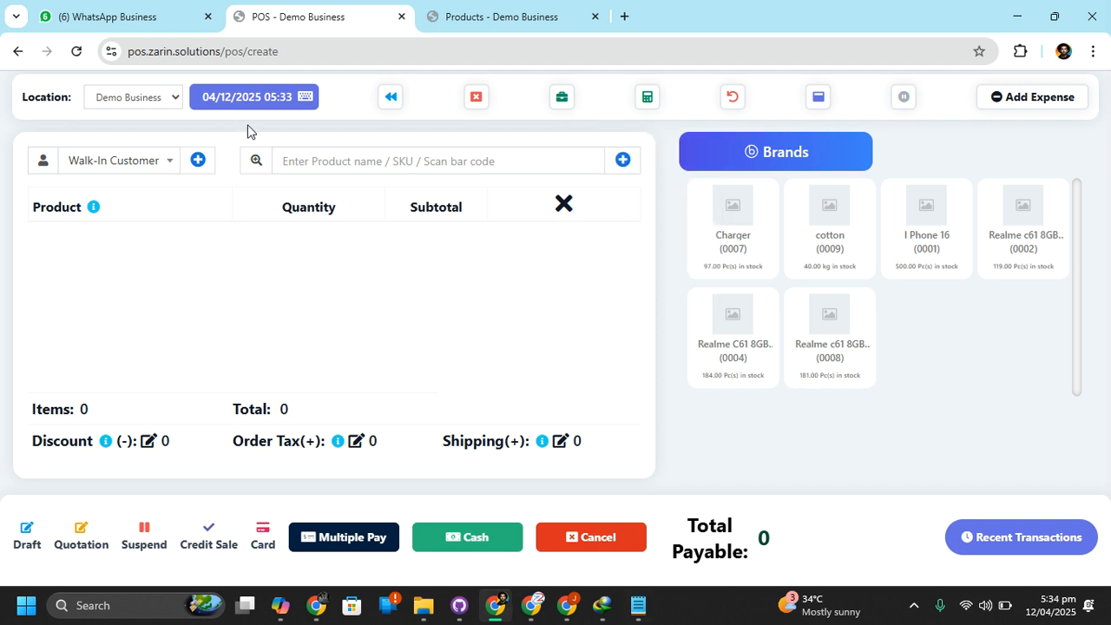